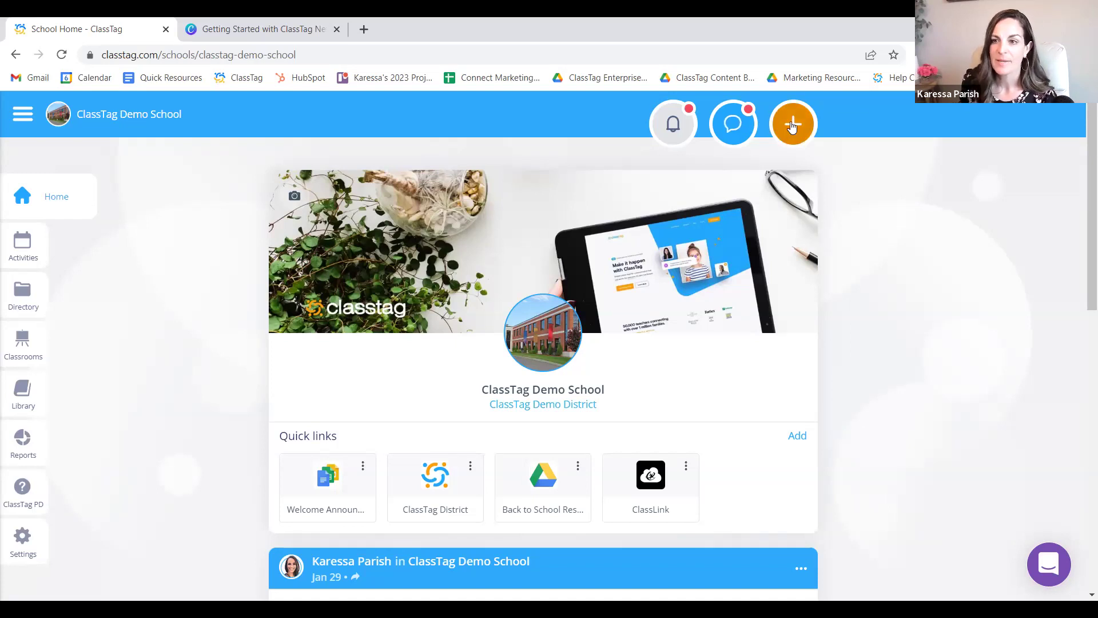
Start a new announcement for the demo school and look over its form.
{"action": "left_click", "coordinate": [794, 129]}
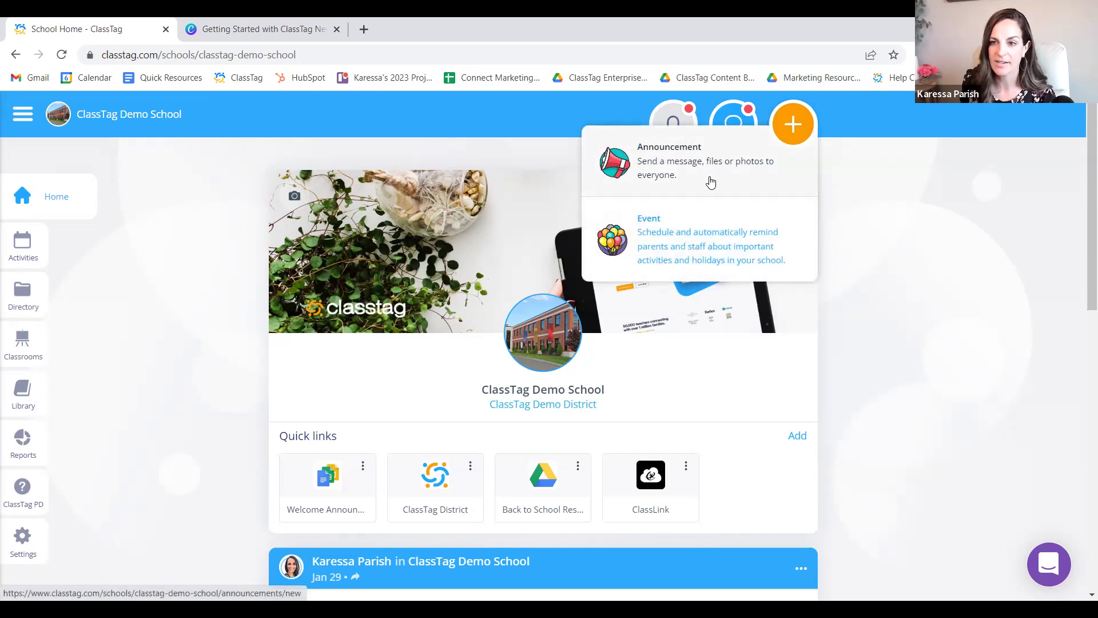
{"action": "left_click", "coordinate": [711, 181]}
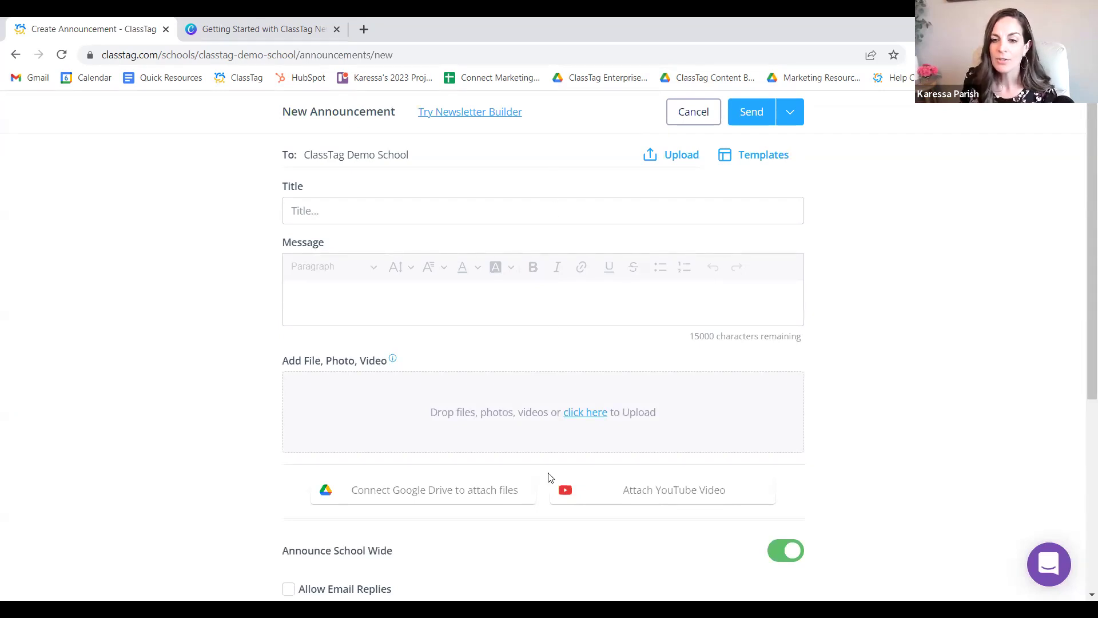
{"action": "scroll", "coordinate": [561, 321], "scroll_direction": "down", "scroll_amount": 5}
{"action": "scroll", "coordinate": [566, 296], "scroll_direction": "up", "scroll_amount": 5}
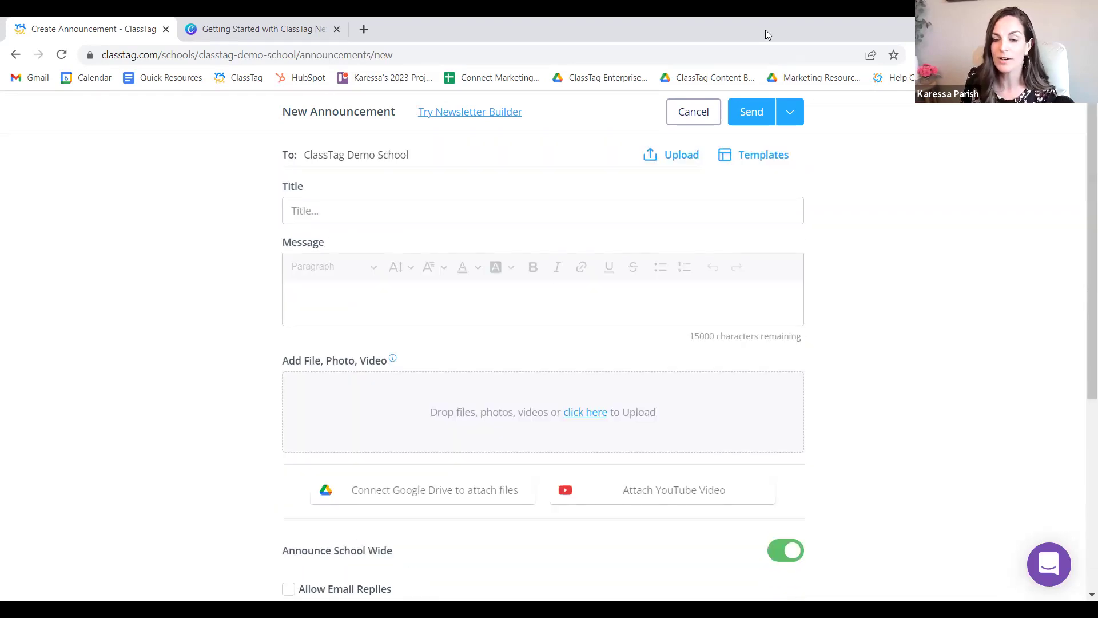
Turn off Announce School Wide to review the grade-level recipient list, and turn the option back on.
{"action": "scroll", "coordinate": [620, 260], "scroll_direction": "down", "scroll_amount": 4}
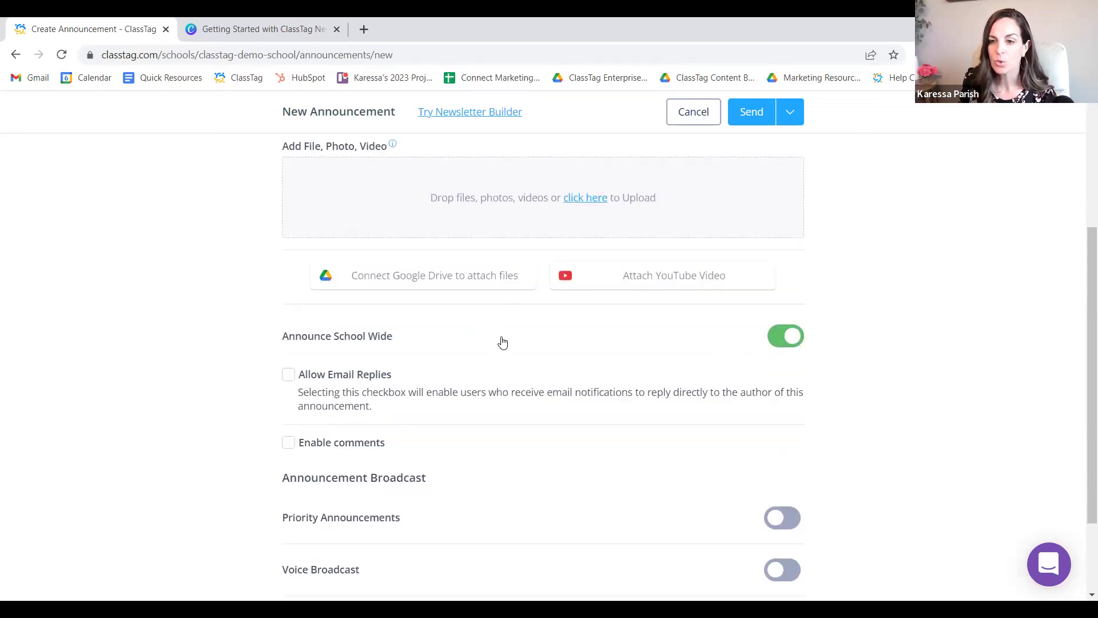
{"action": "left_click", "coordinate": [781, 345]}
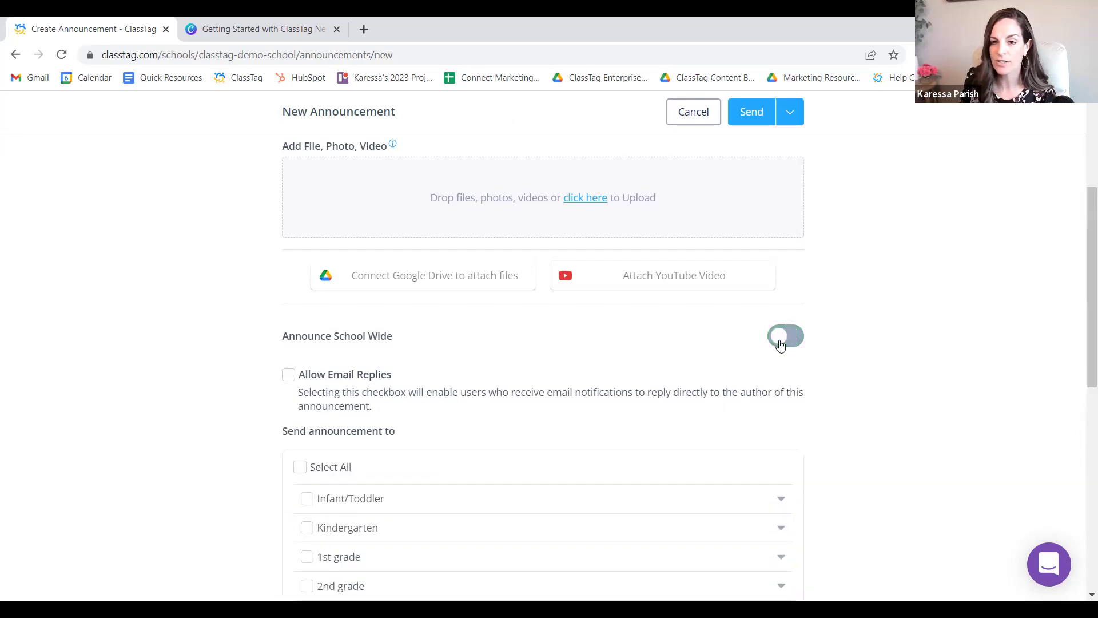
{"action": "scroll", "coordinate": [500, 358], "scroll_direction": "down", "scroll_amount": 3}
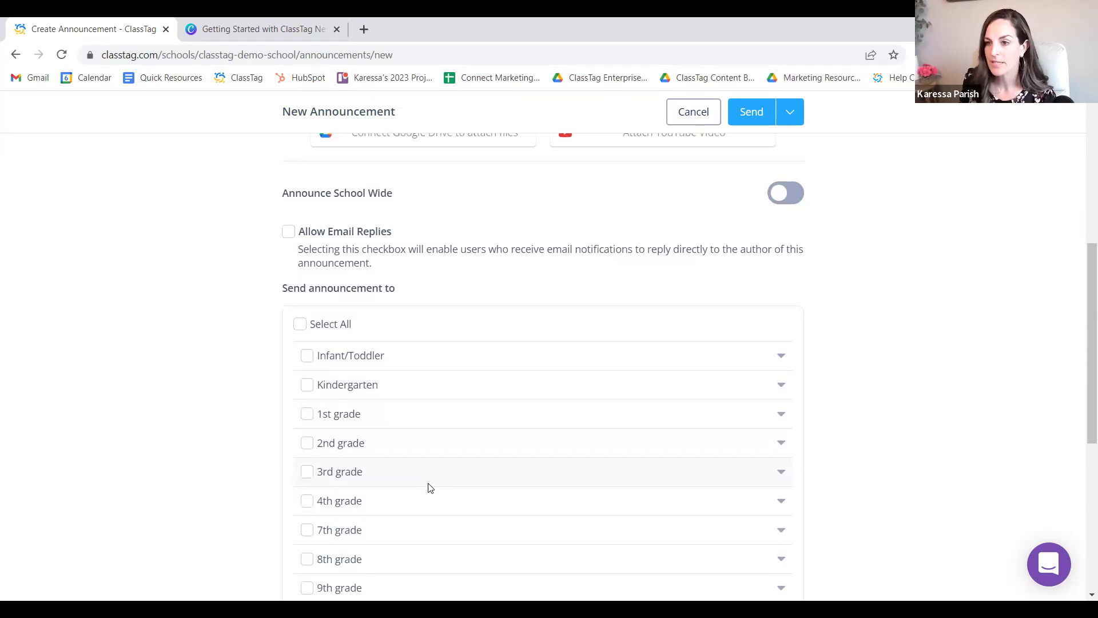
{"action": "scroll", "coordinate": [430, 486], "scroll_direction": "up", "scroll_amount": 4}
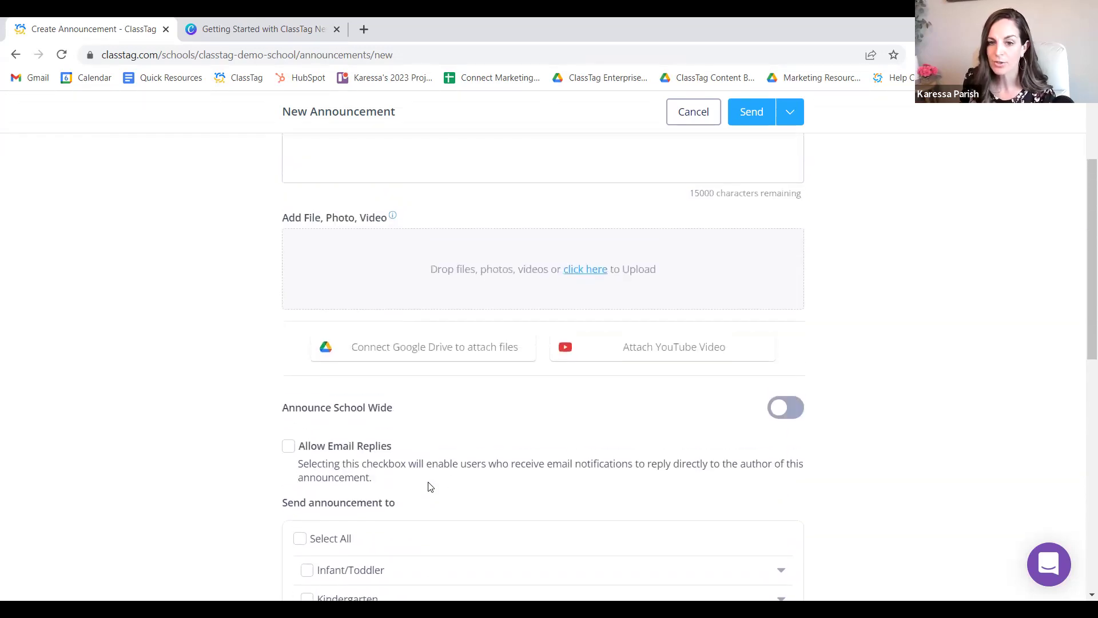
{"action": "left_click", "coordinate": [793, 412]}
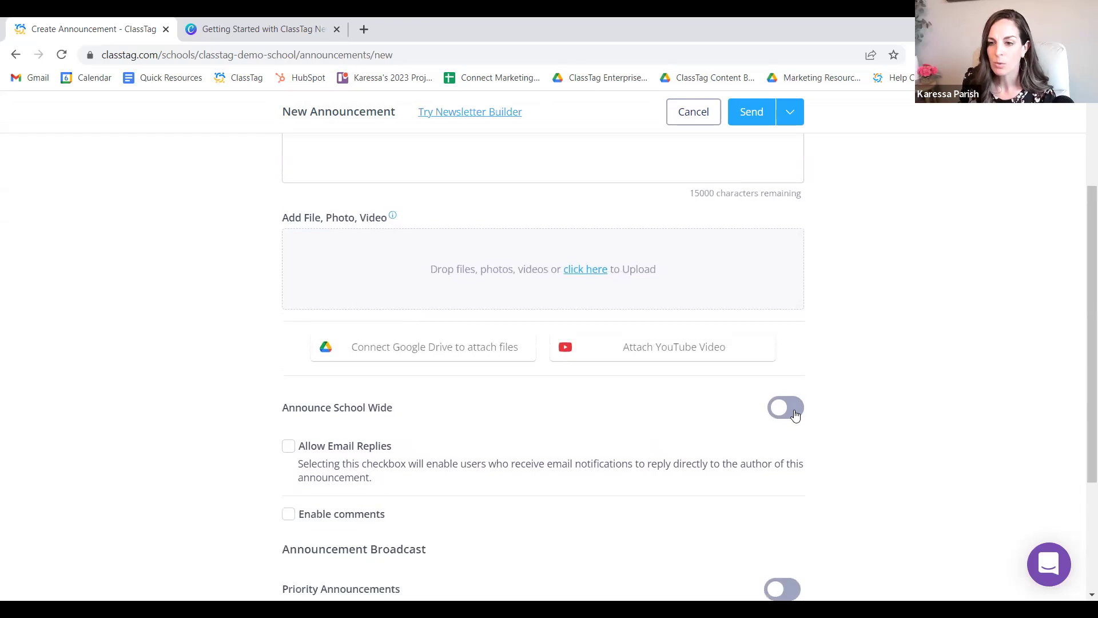
{"action": "scroll", "coordinate": [692, 413], "scroll_direction": "up", "scroll_amount": 2}
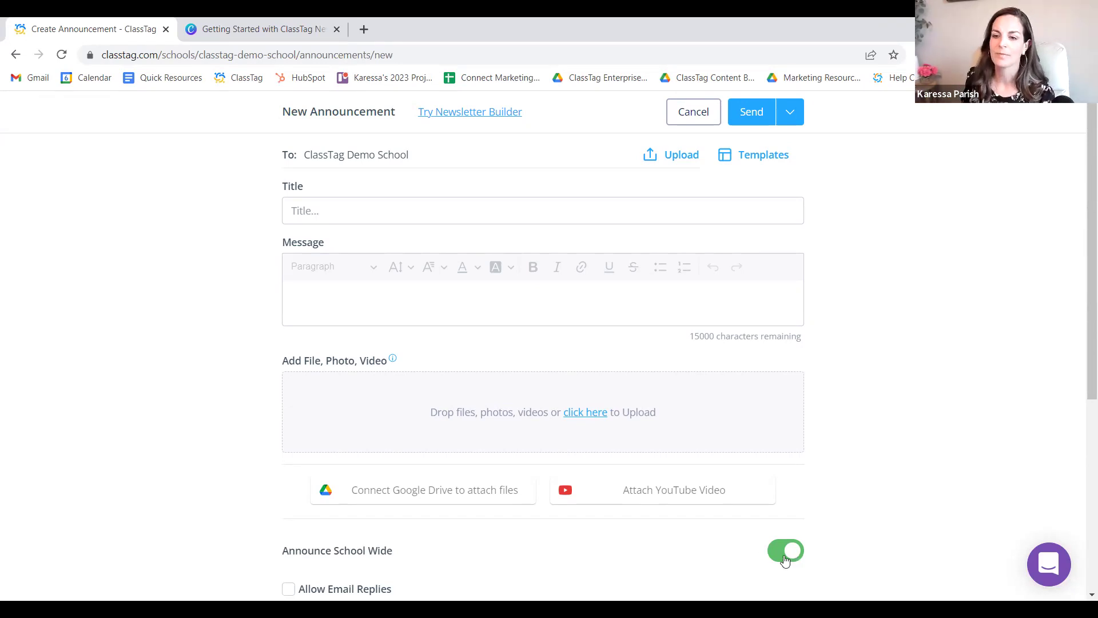
Switch the announcement to the Newsletter Builder, saving the changes, and look at the header image block's settings.
{"action": "left_click", "coordinate": [452, 113]}
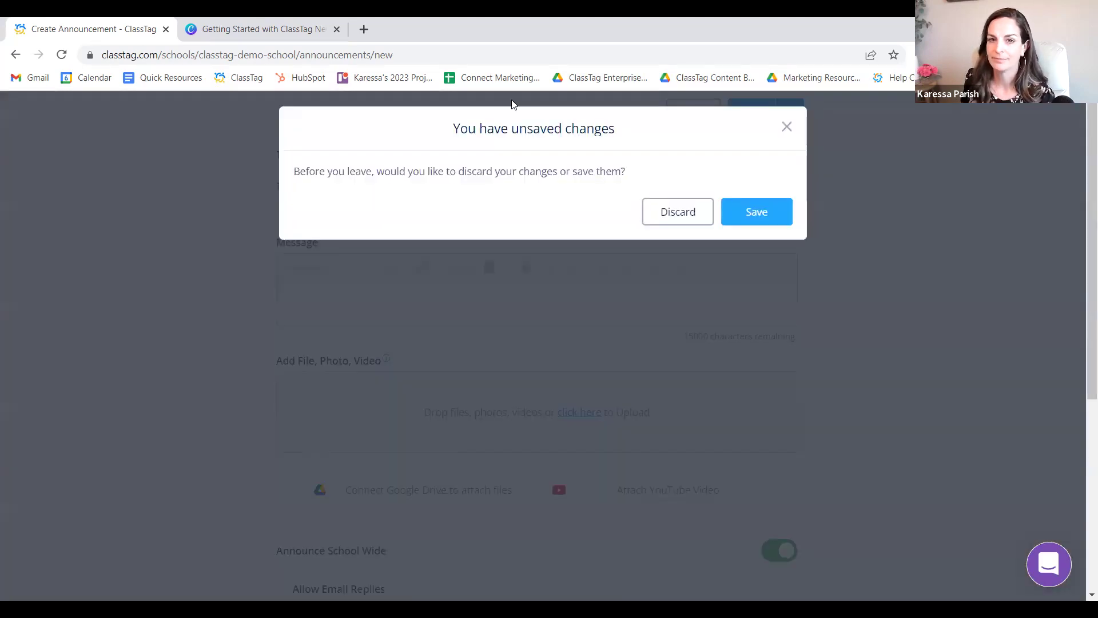
{"action": "left_click", "coordinate": [756, 213]}
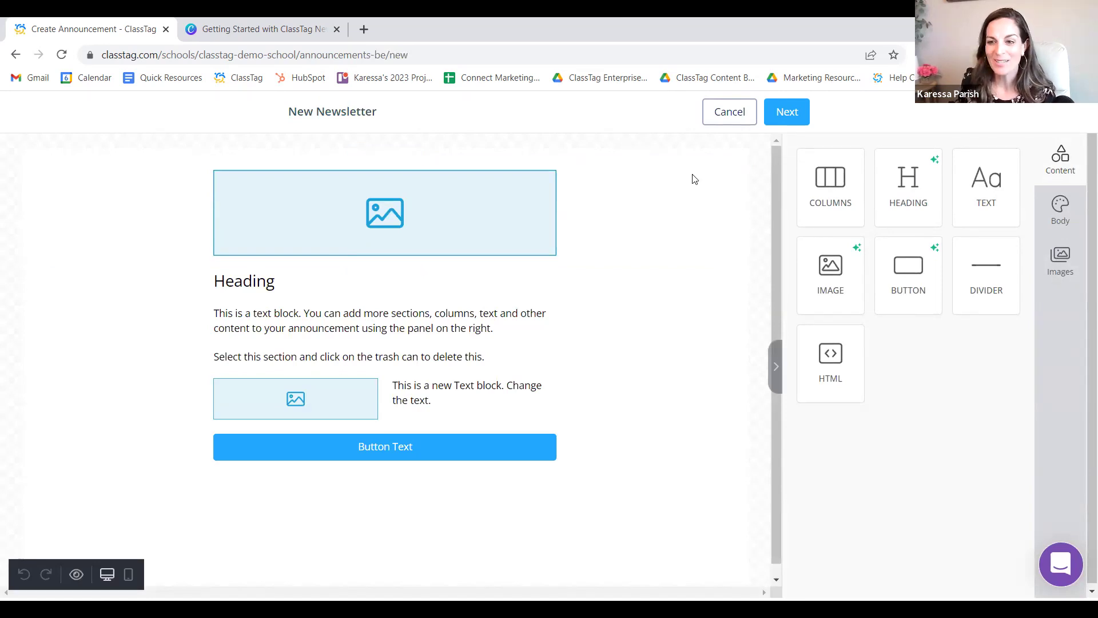
{"action": "left_click", "coordinate": [372, 225]}
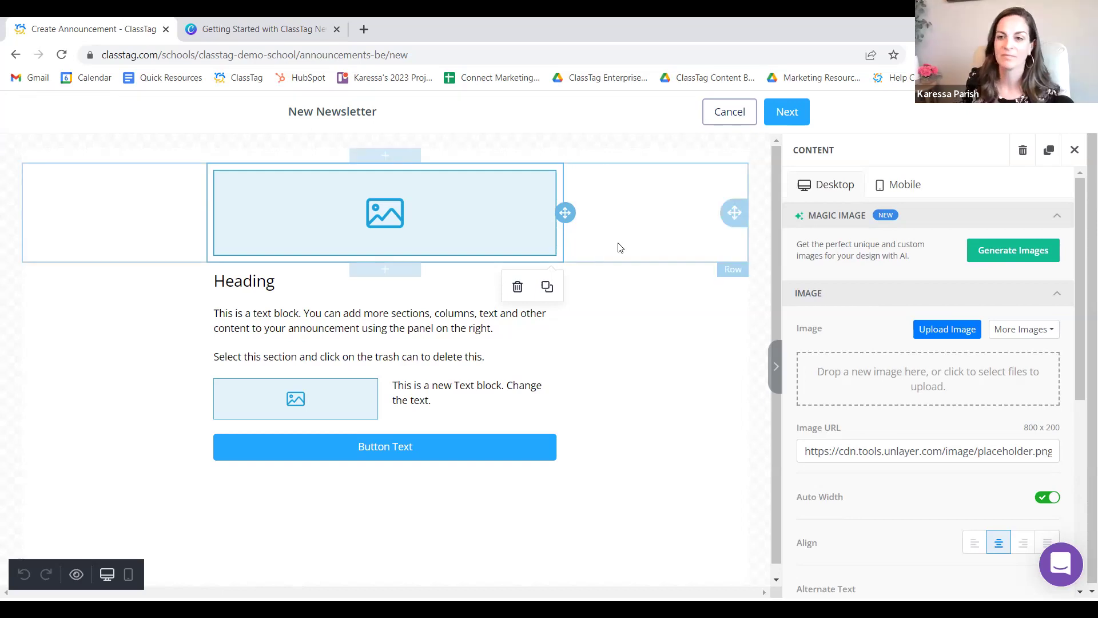
{"action": "left_click", "coordinate": [1074, 151]}
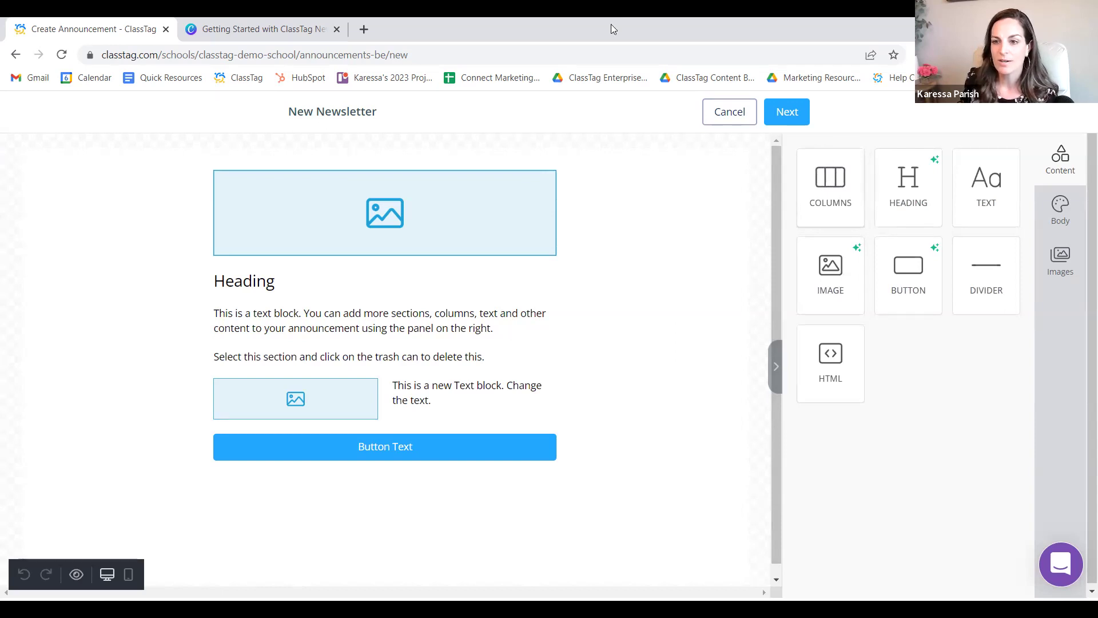
Insert a row with two equal columns between the header image and the heading.
{"action": "left_click_drag", "start_coordinate": [831, 185], "coordinate": [331, 294]}
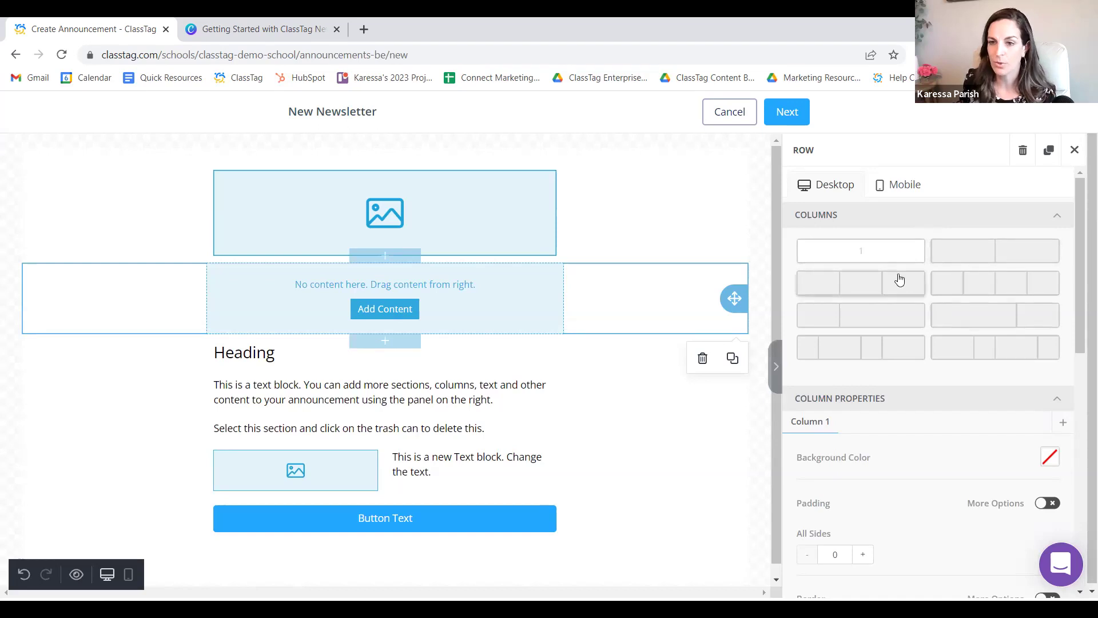
{"action": "left_click", "coordinate": [994, 256]}
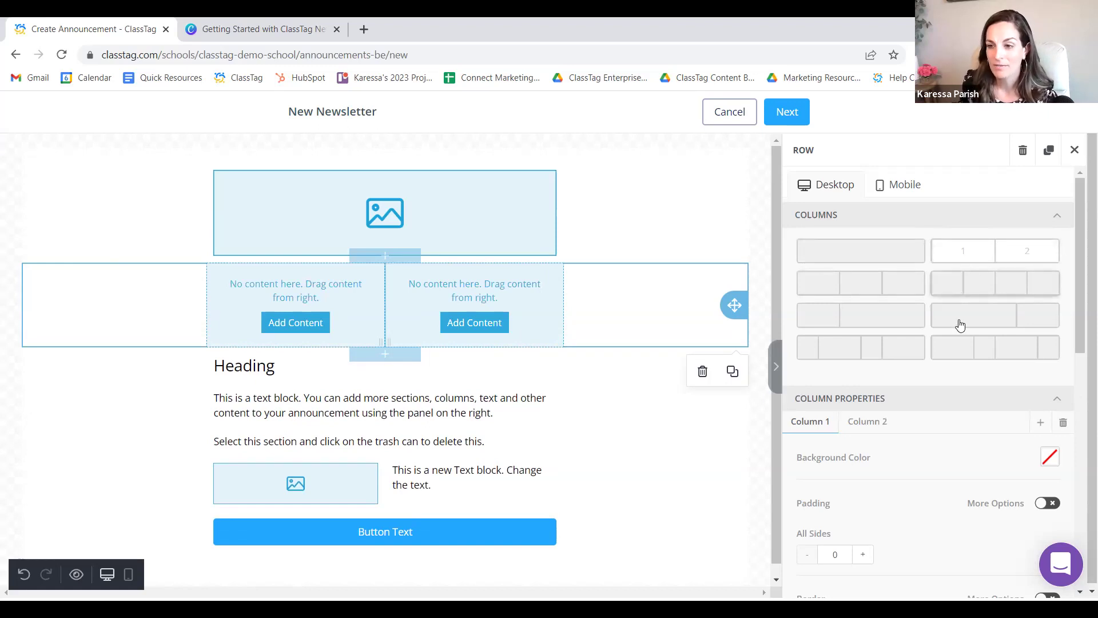
{"action": "scroll", "coordinate": [958, 321], "scroll_direction": "down", "scroll_amount": 6}
{"action": "scroll", "coordinate": [955, 500], "scroll_direction": "up", "scroll_amount": 1}
{"action": "scroll", "coordinate": [951, 508], "scroll_direction": "up", "scroll_amount": 2}
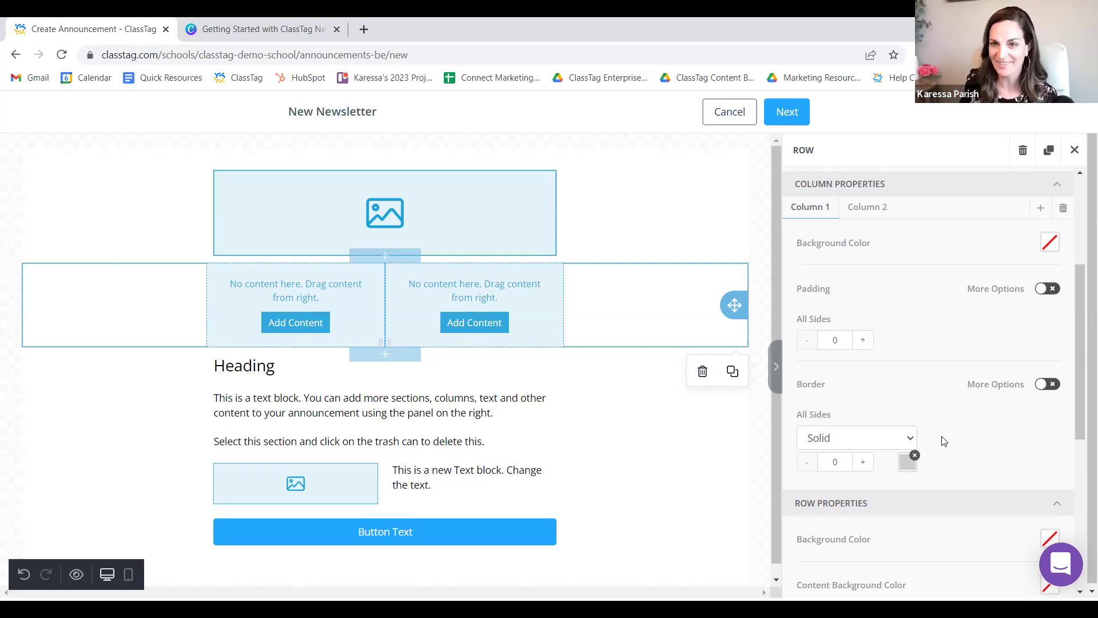
{"action": "scroll", "coordinate": [944, 441], "scroll_direction": "up", "scroll_amount": 4}
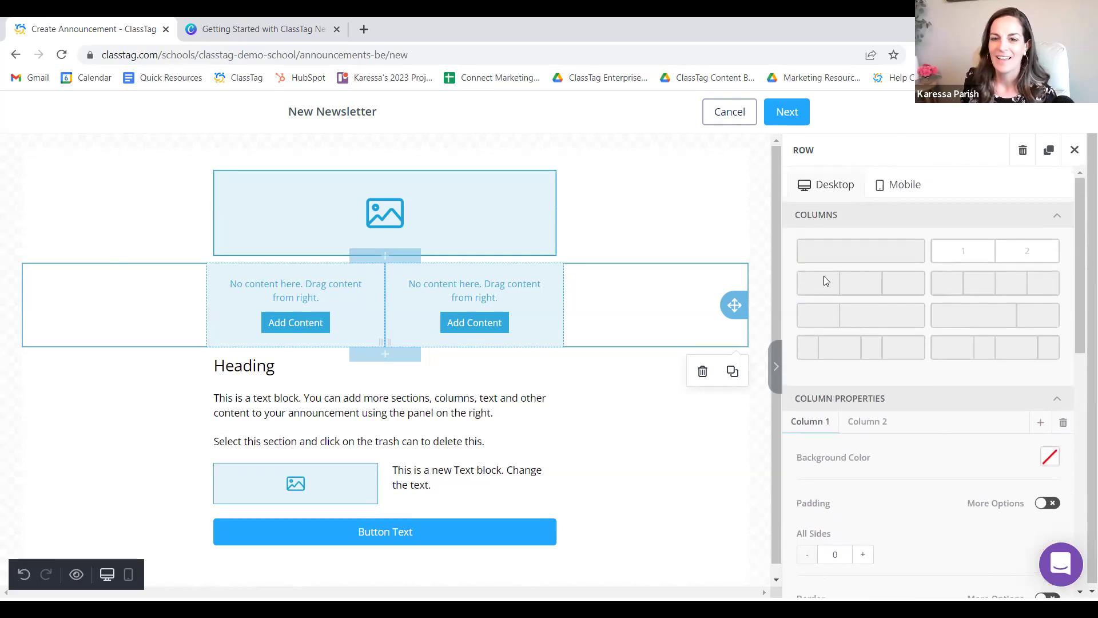
{"action": "left_click", "coordinate": [1075, 151]}
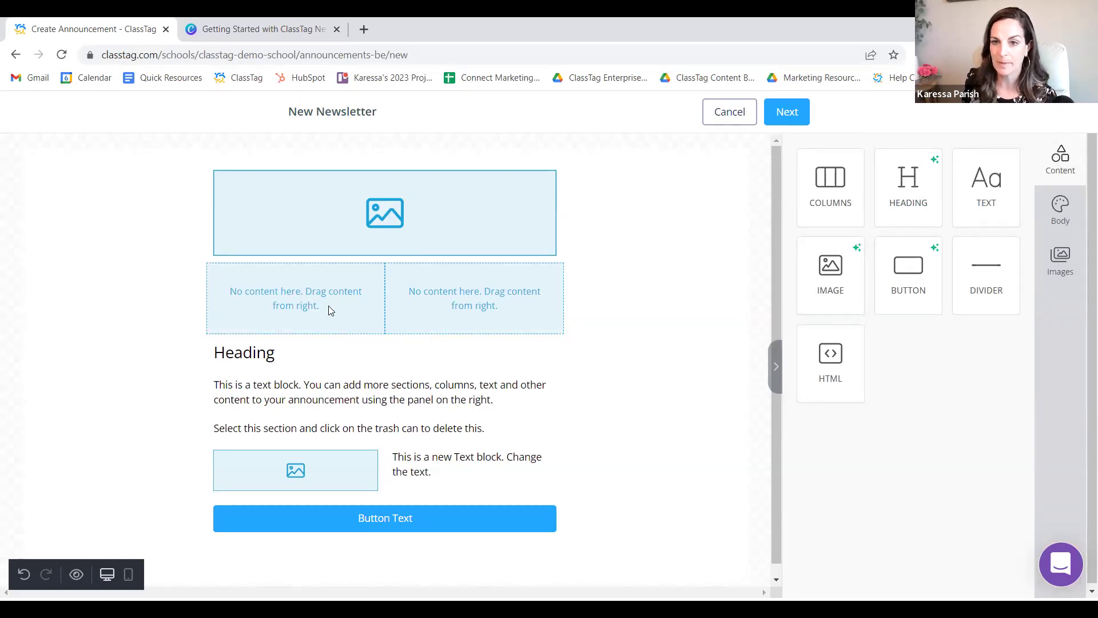
Place an image block in the new row's first column and a text block in its second column.
{"action": "left_click_drag", "start_coordinate": [816, 279], "coordinate": [342, 296]}
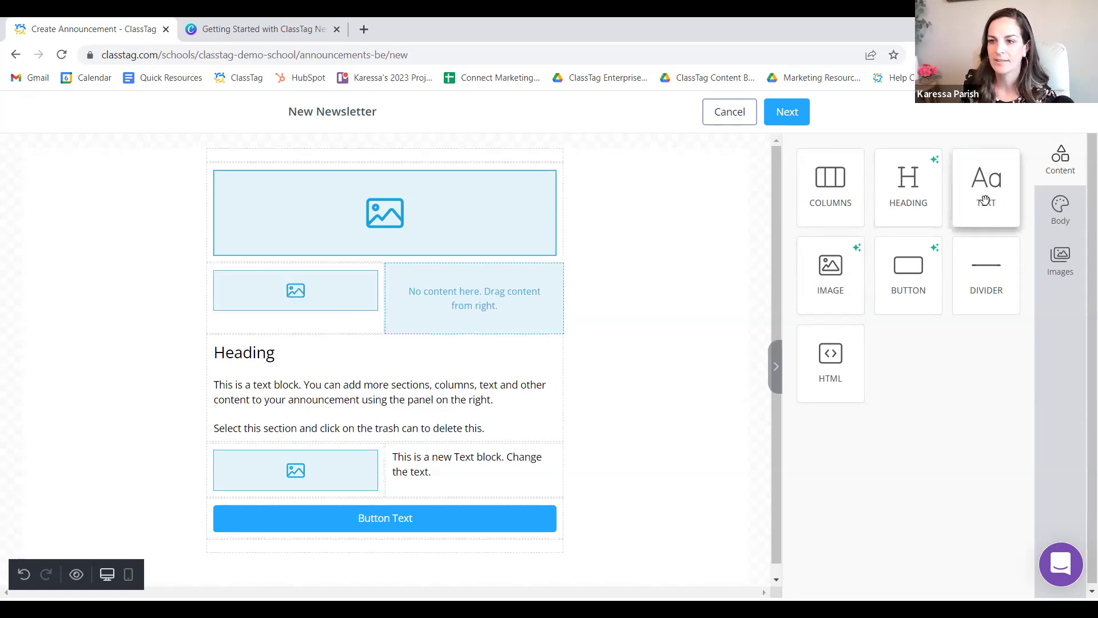
{"action": "left_click_drag", "start_coordinate": [985, 199], "coordinate": [414, 316]}
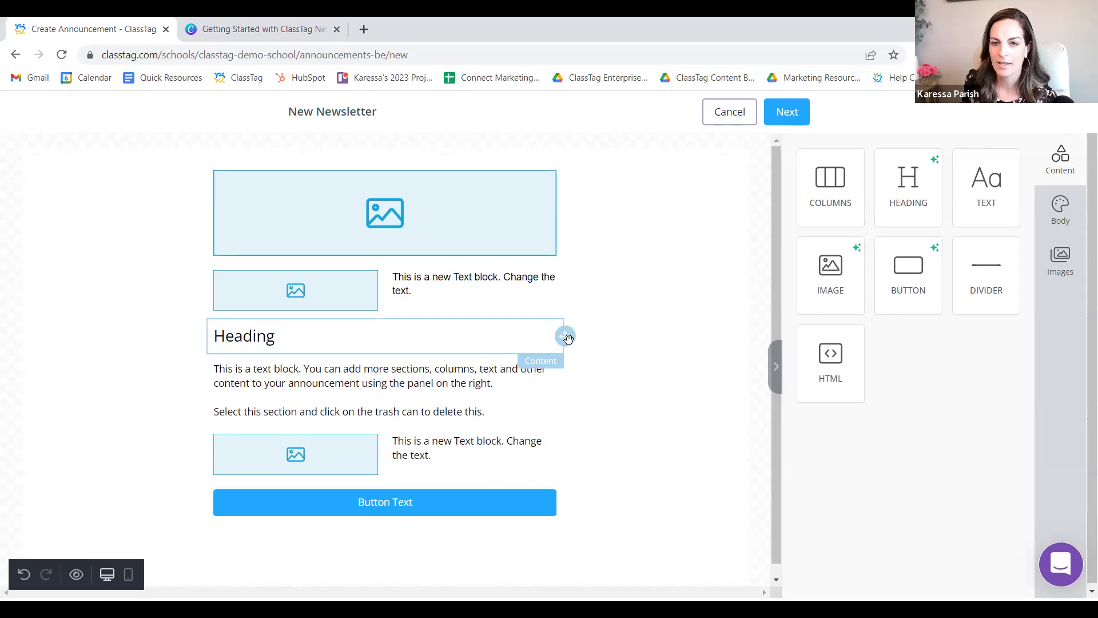
Move the heading block above the new two-column row and change its text to "February Newsletter".
{"action": "left_click_drag", "start_coordinate": [568, 336], "coordinate": [380, 268]}
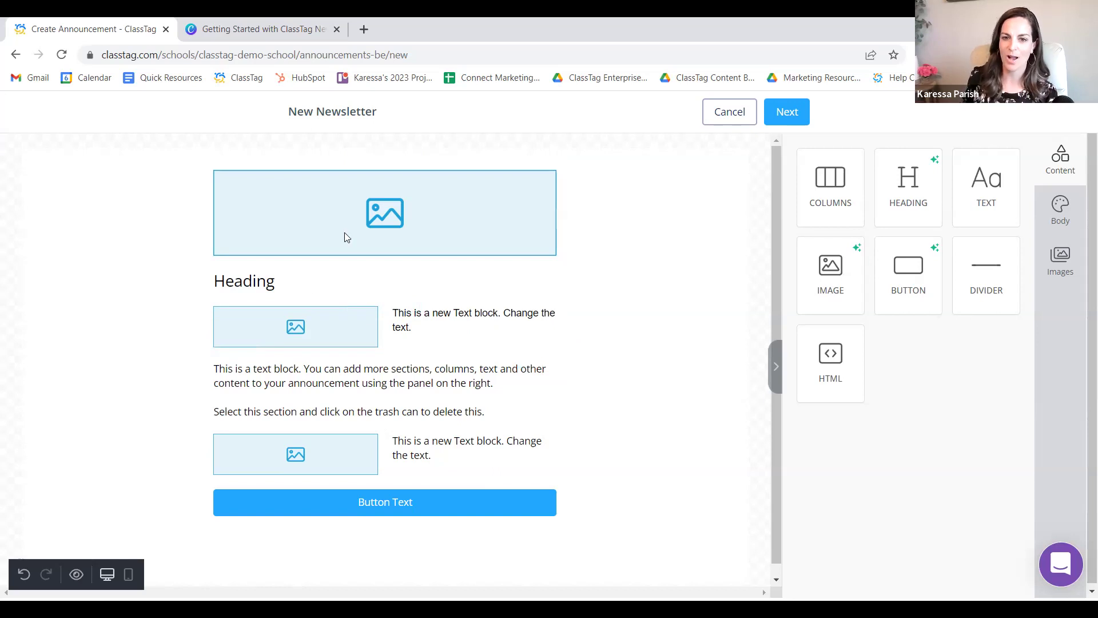
{"action": "double_click", "coordinate": [307, 284]}
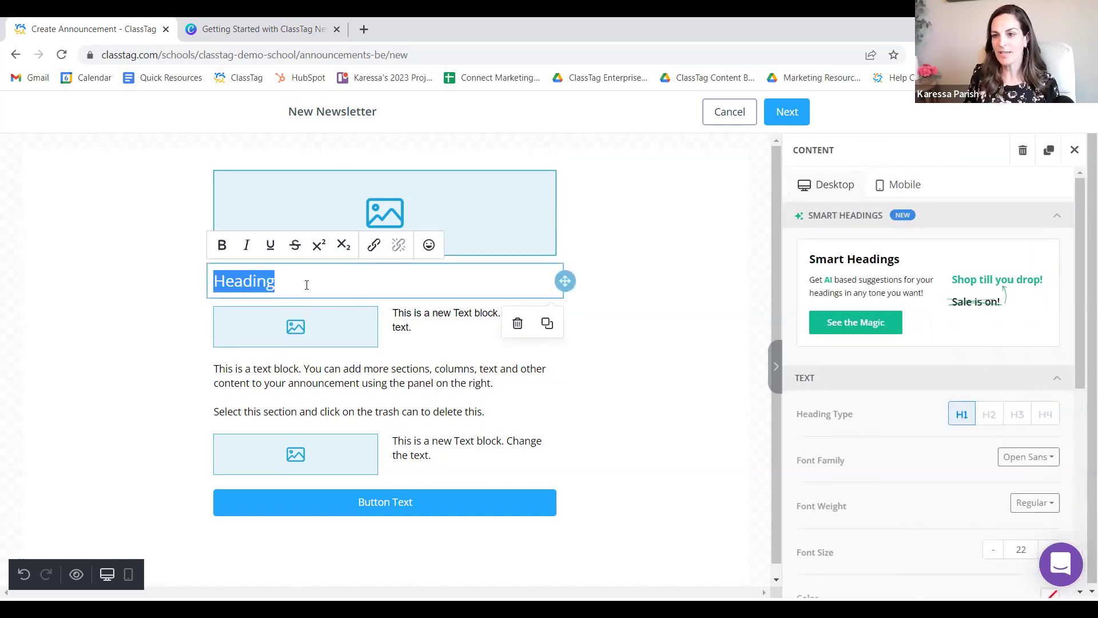
{"action": "type", "text": "February Newsletter"}
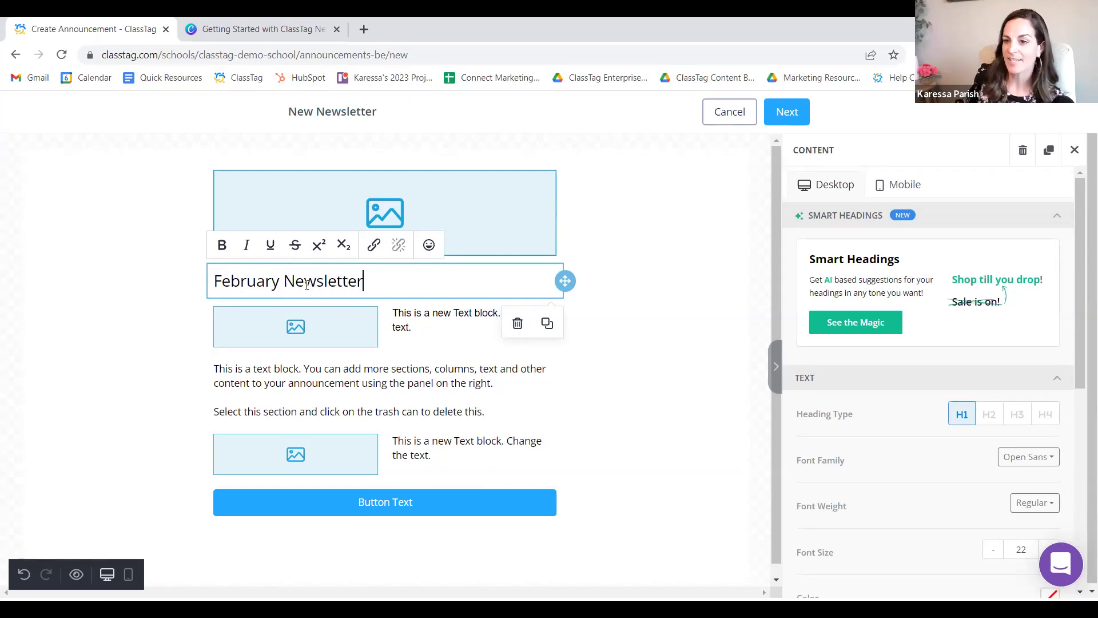
Replace the text block under the heading with "Join us for Valentine's Day Parties!" and "We need volunteers!" on a second line.
{"action": "left_click", "coordinate": [418, 322]}
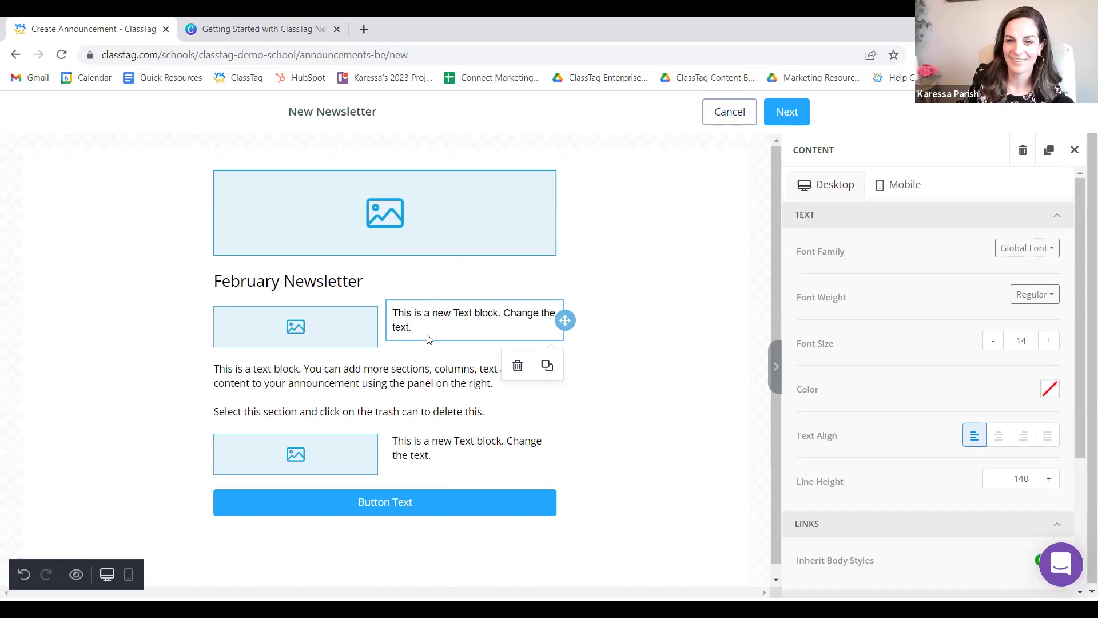
{"action": "left_click", "coordinate": [425, 331]}
{"action": "triple_click", "coordinate": [424, 331]}
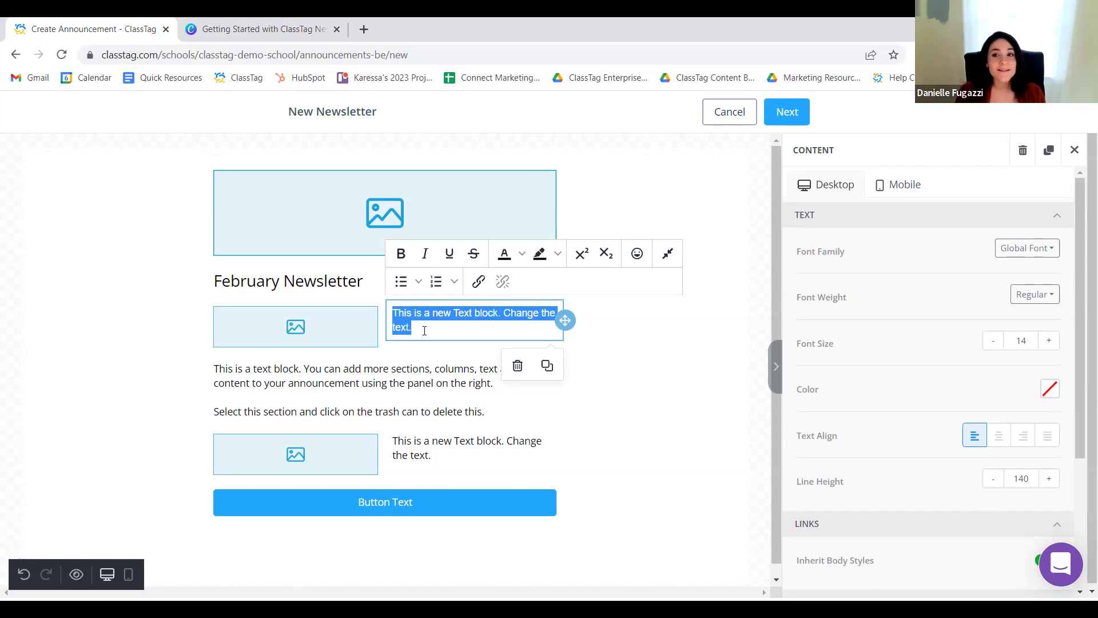
{"action": "type", "text": "Join"}
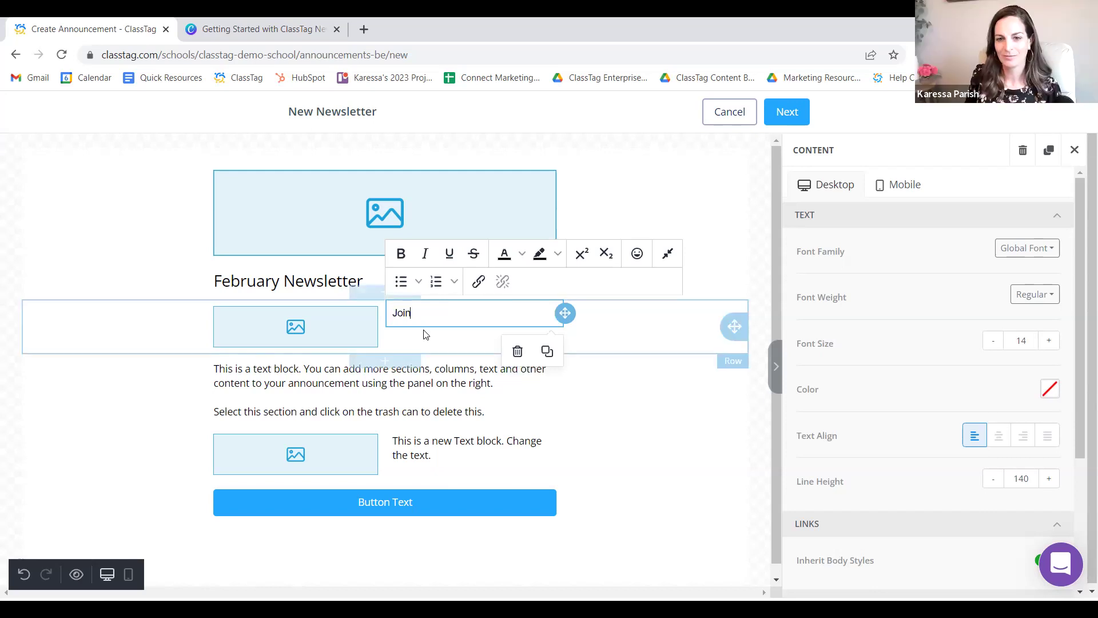
{"action": "type", "text": " us for Vale"}
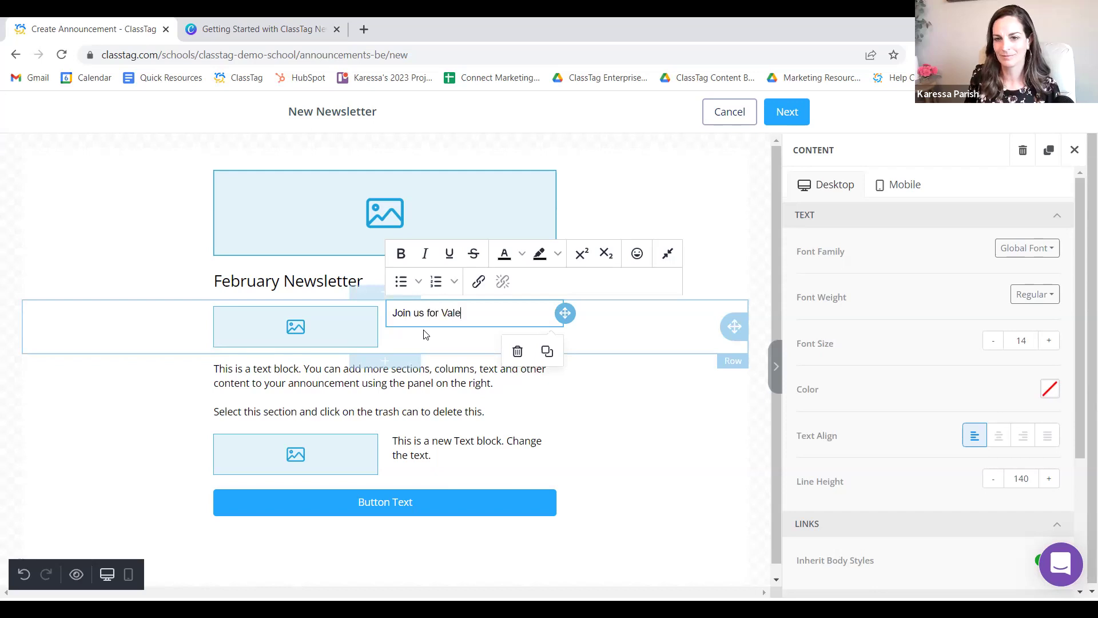
{"action": "type", "text": "ntine"}
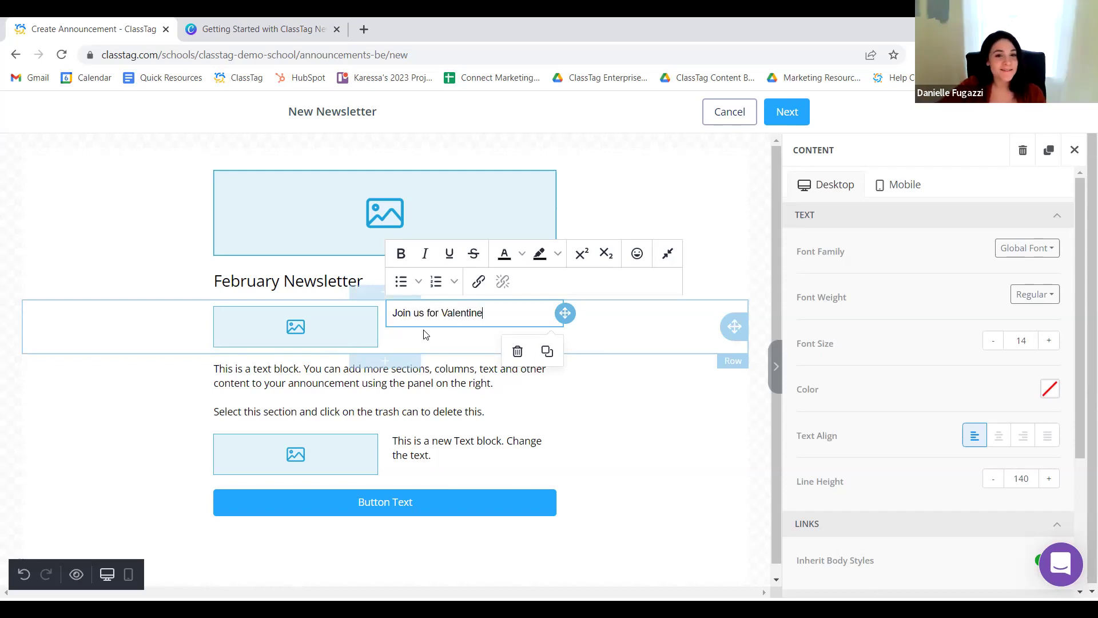
{"action": "type", "text": "'s Day P"}
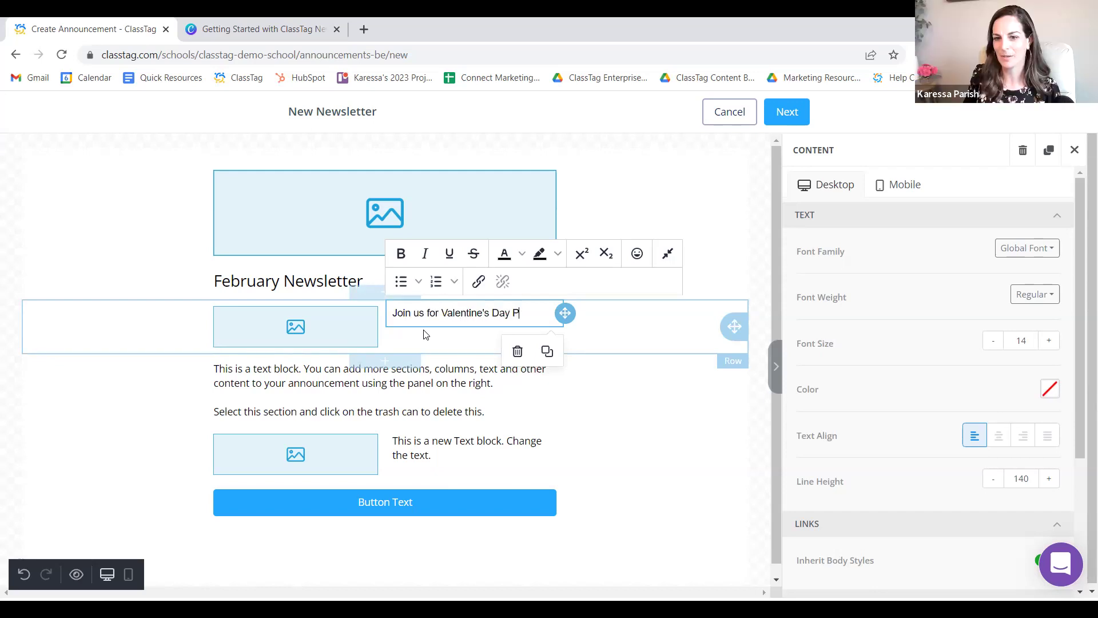
{"action": "type", "text": "arties!"}
{"action": "key", "text": "Return"}
{"action": "type", "text": "W"}
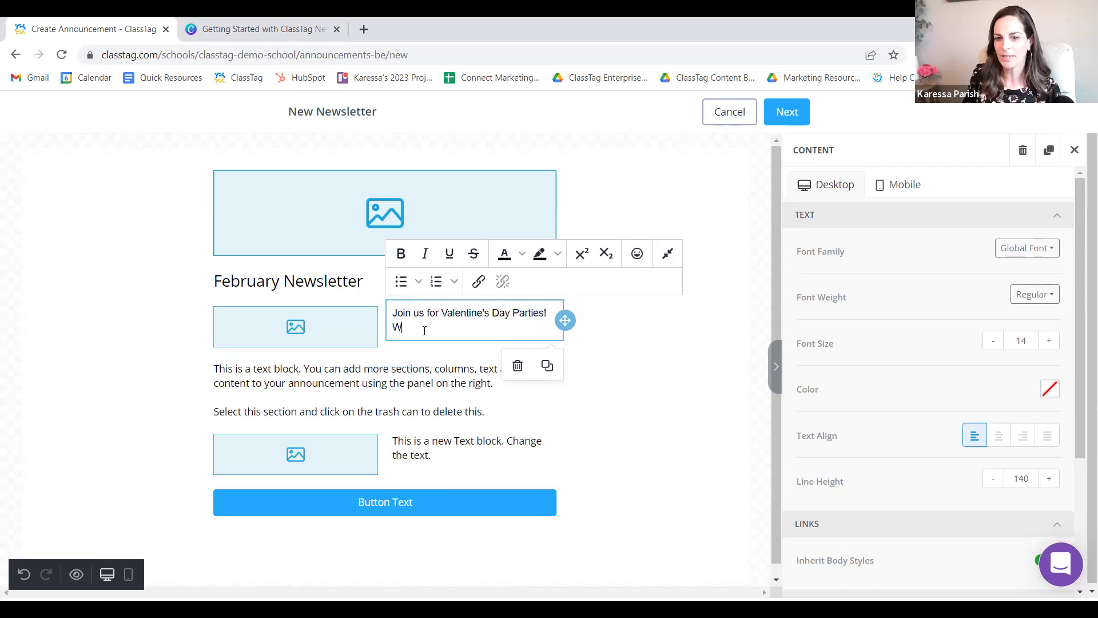
{"action": "type", "text": "e need volunteers!"}
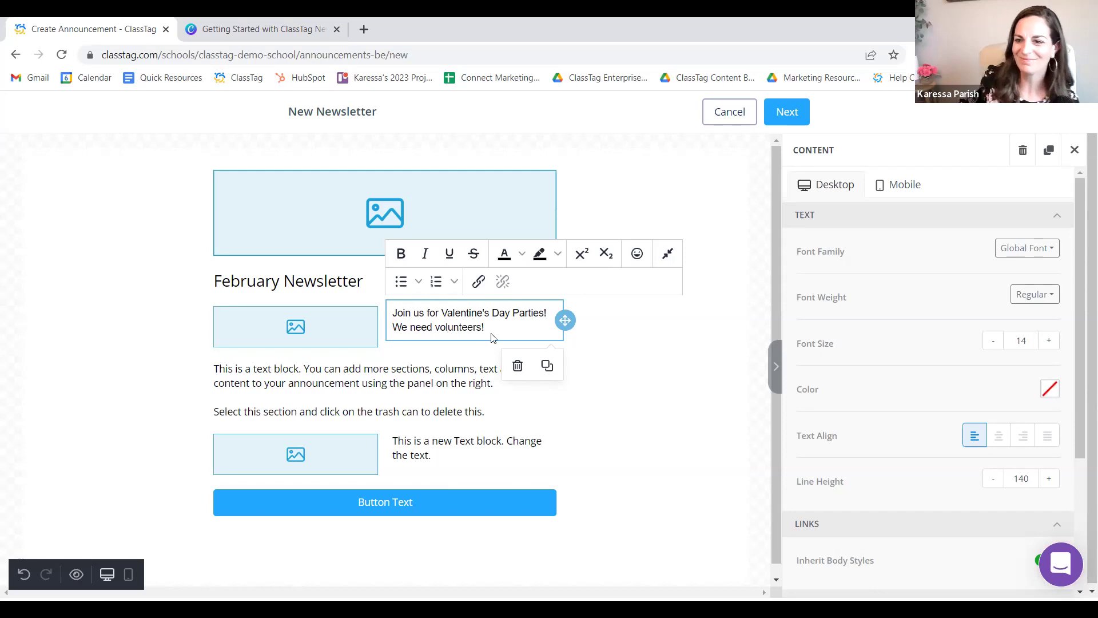
{"action": "left_click", "coordinate": [590, 341]}
Fill the image block beside the Valentine's Day text with the hearts-on-wood stock photo found by searching "valentine's".
{"action": "left_click", "coordinate": [297, 333]}
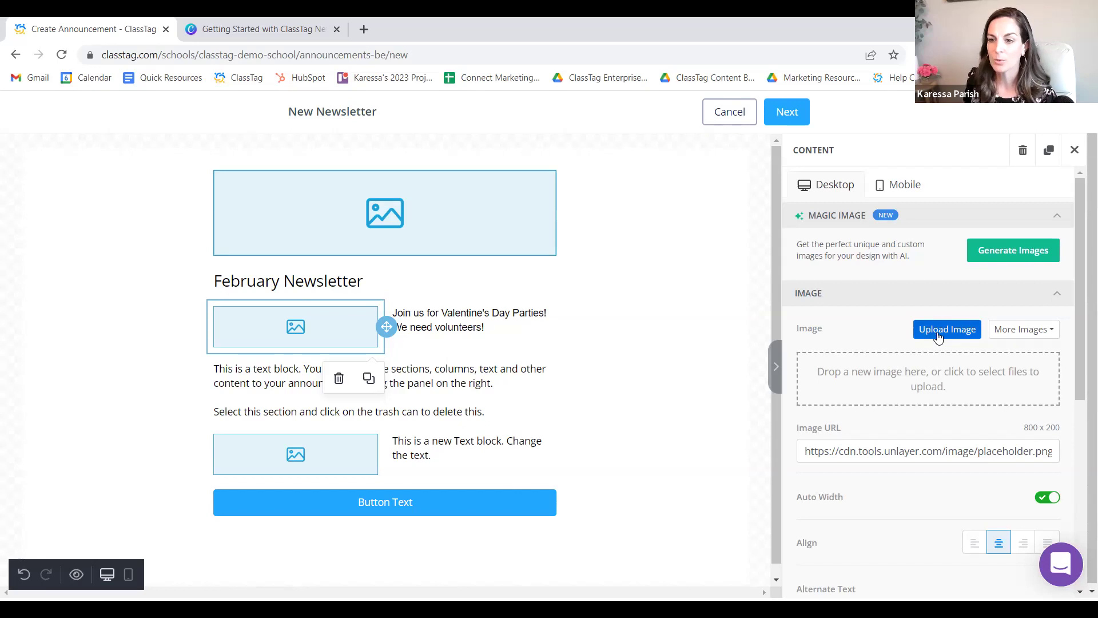
{"action": "left_click", "coordinate": [1020, 335]}
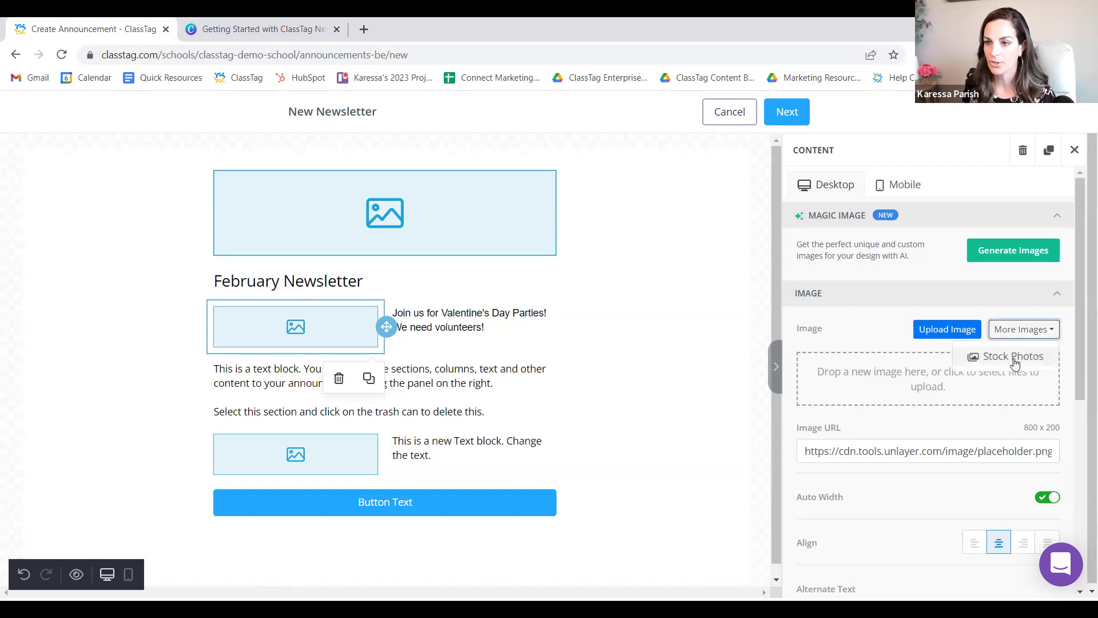
{"action": "left_click", "coordinate": [954, 331]}
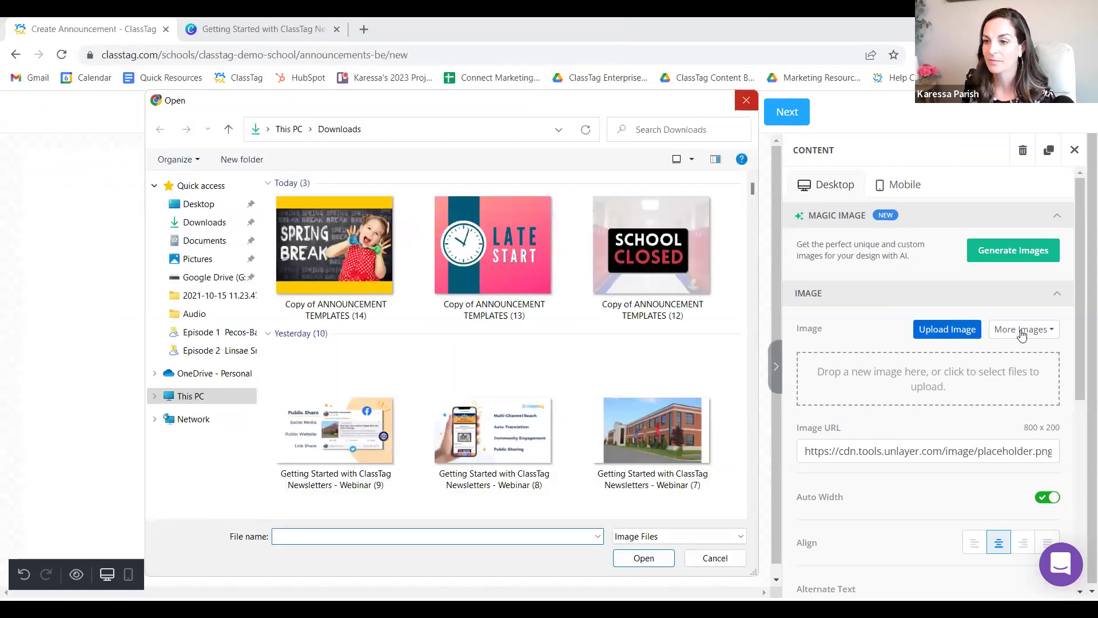
{"action": "left_click", "coordinate": [1024, 331]}
{"action": "left_click", "coordinate": [1017, 355]}
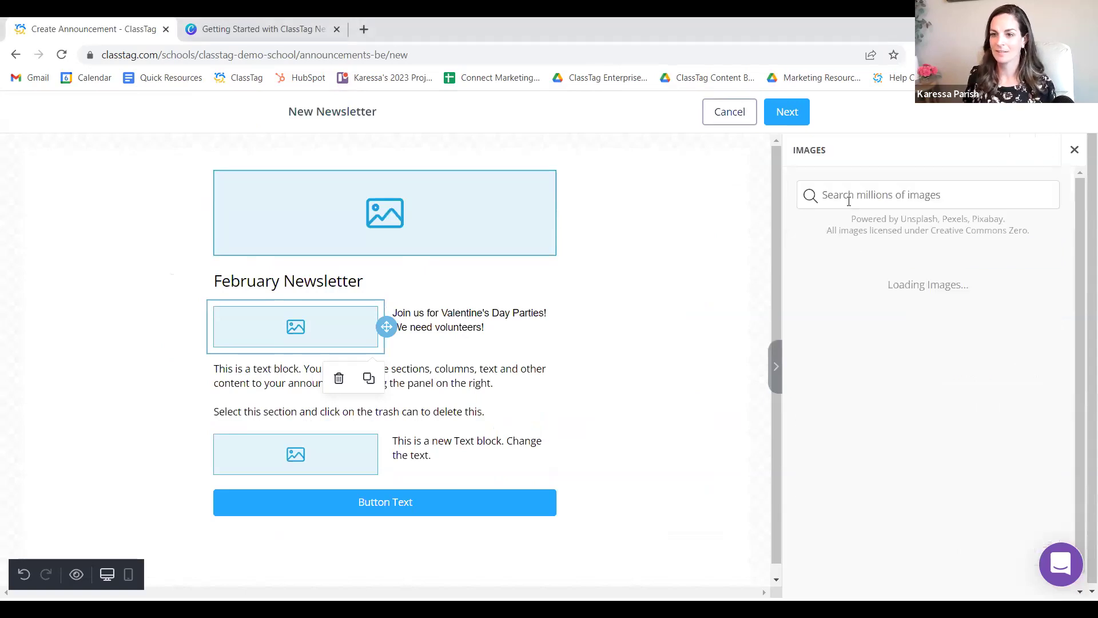
{"action": "type", "text": "valentine's"}
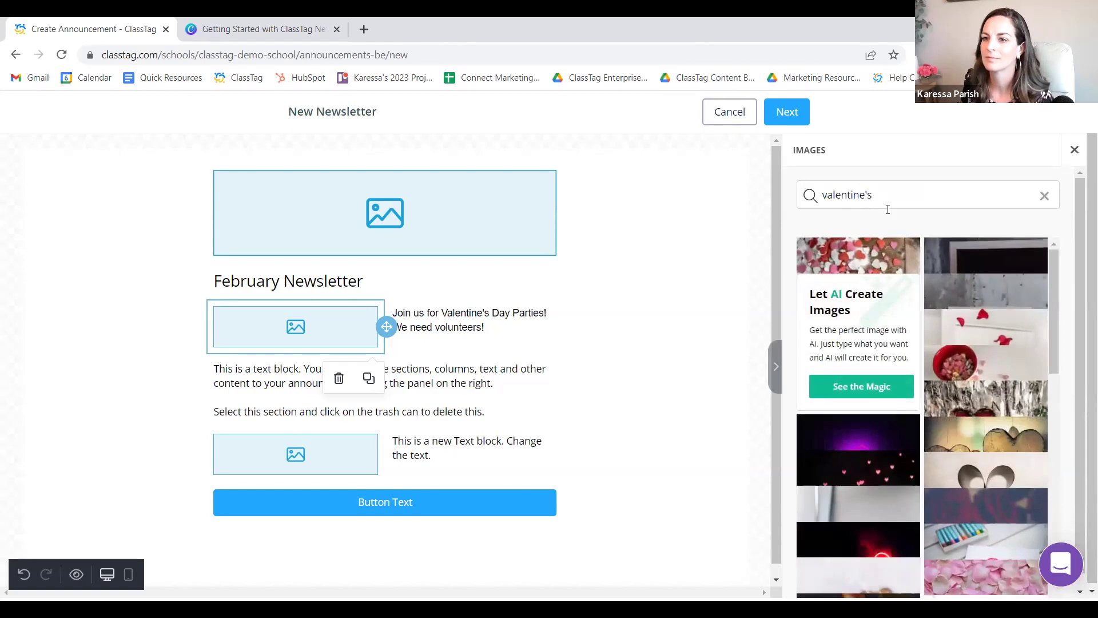
{"action": "left_click", "coordinate": [878, 294]}
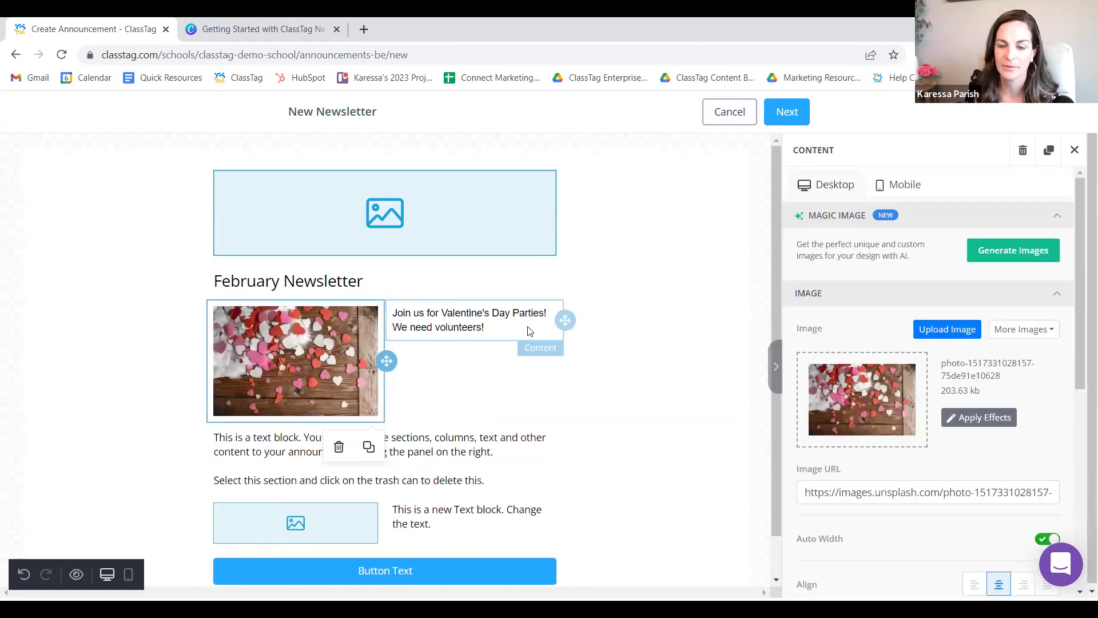
Duplicate the two-column row containing the Valentine's photo and party text.
{"action": "scroll", "coordinate": [529, 327], "scroll_direction": "down", "scroll_amount": 1}
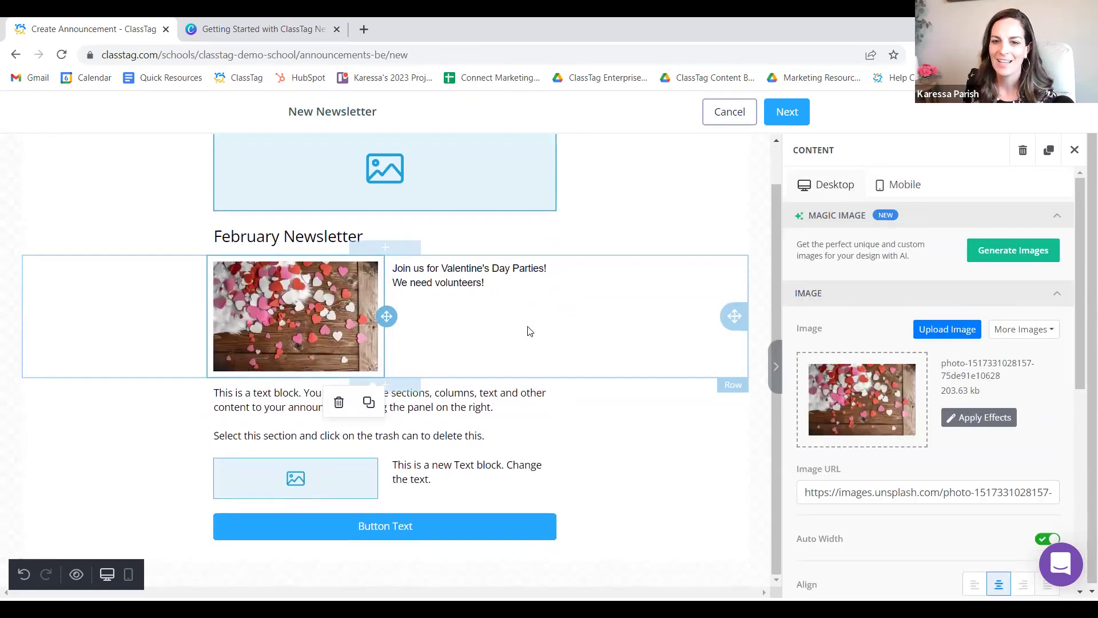
{"action": "left_click", "coordinate": [529, 331]}
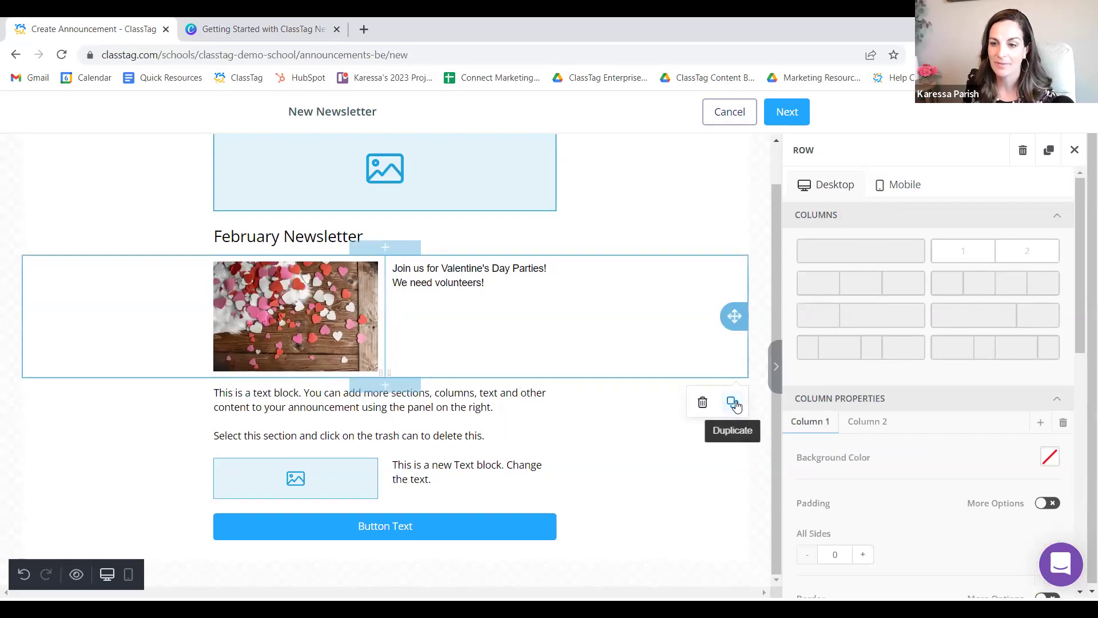
{"action": "left_click", "coordinate": [734, 403]}
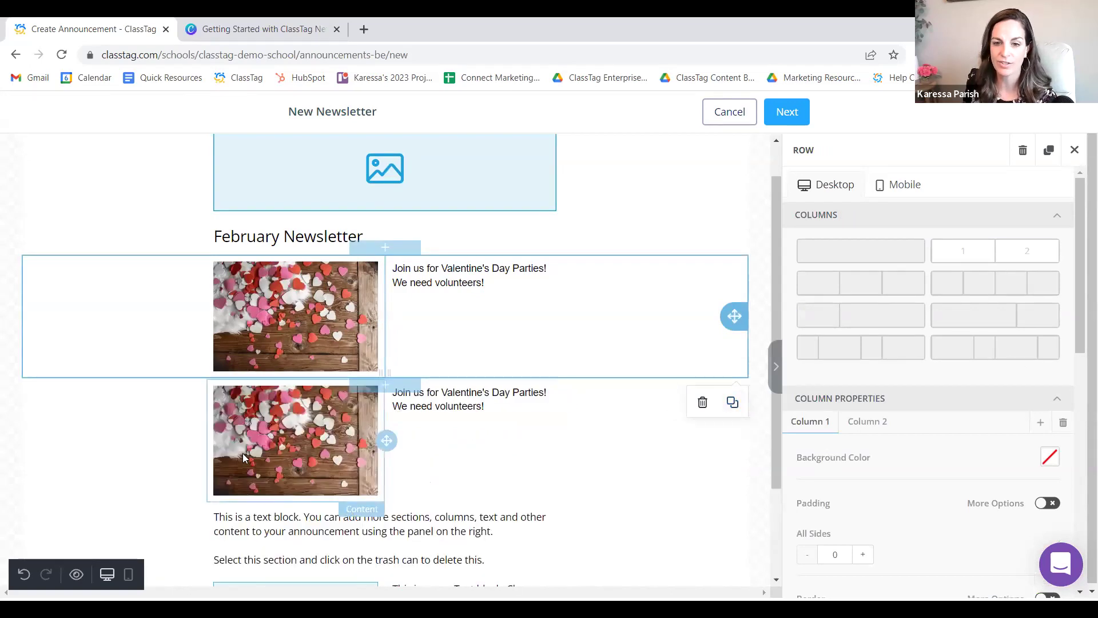
Delete the placeholder text block below the duplicated Valentine's row.
{"action": "scroll", "coordinate": [451, 400], "scroll_direction": "down", "scroll_amount": 3}
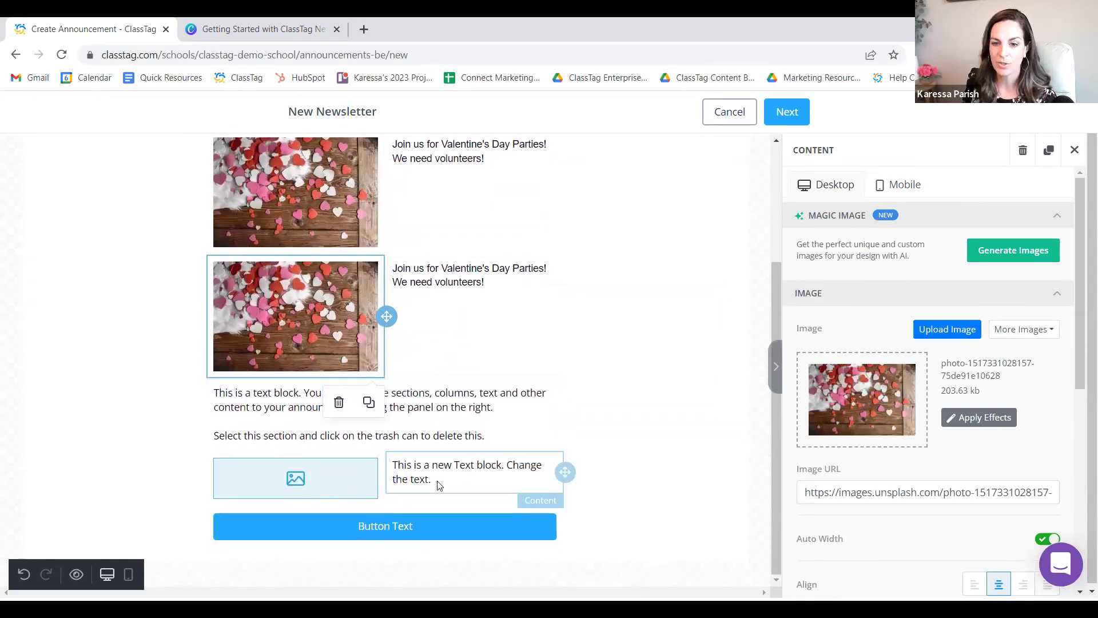
{"action": "left_click", "coordinate": [486, 417]}
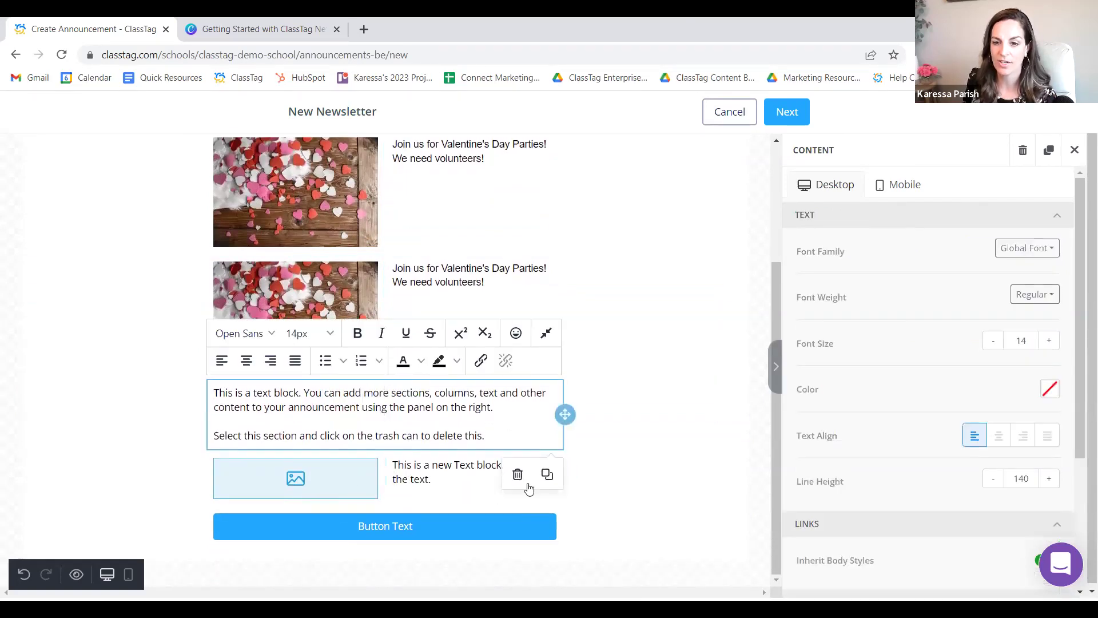
{"action": "left_click", "coordinate": [517, 474]}
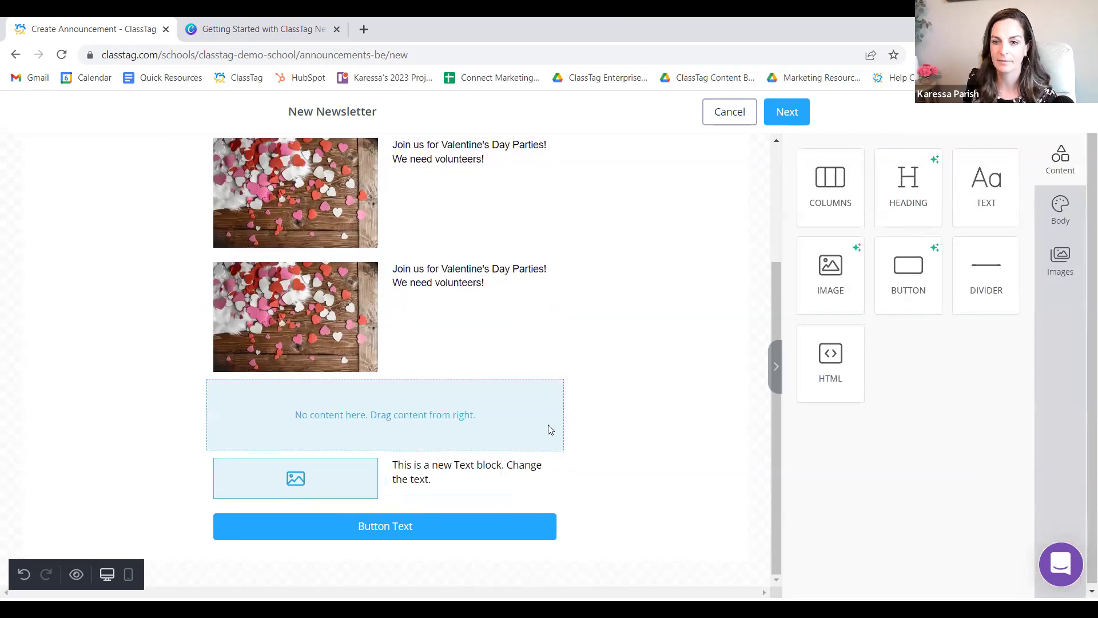
Add a heading block beneath the "February Newsletter" heading and place a text block between the two headings.
{"action": "scroll", "coordinate": [609, 424], "scroll_direction": "up", "scroll_amount": 2}
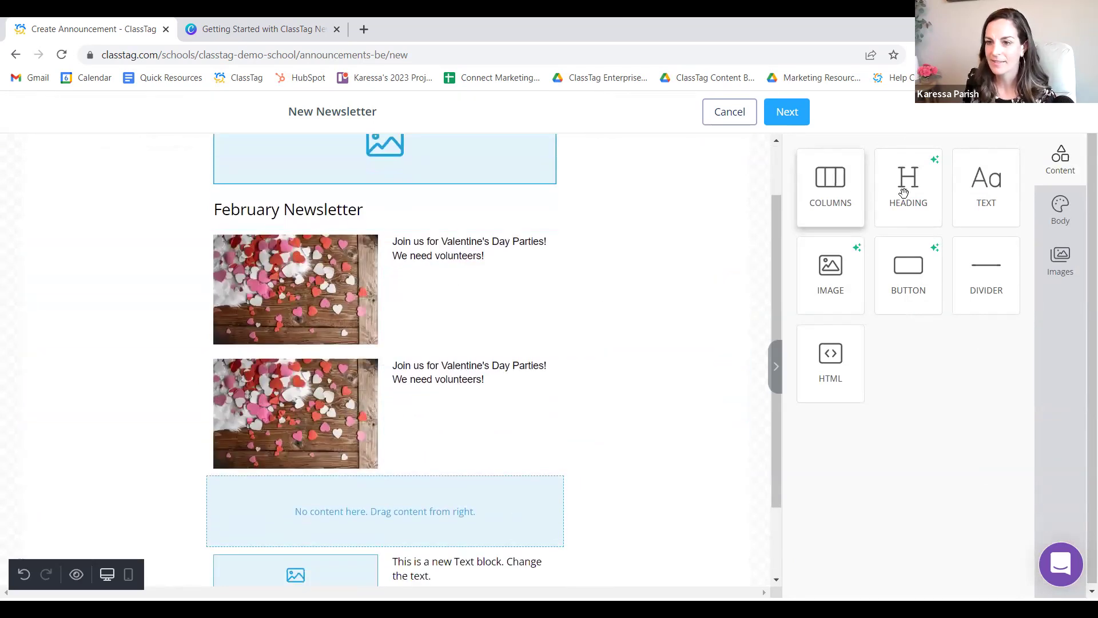
{"action": "left_click_drag", "start_coordinate": [904, 193], "coordinate": [484, 215]}
{"action": "left_click", "coordinate": [220, 173]}
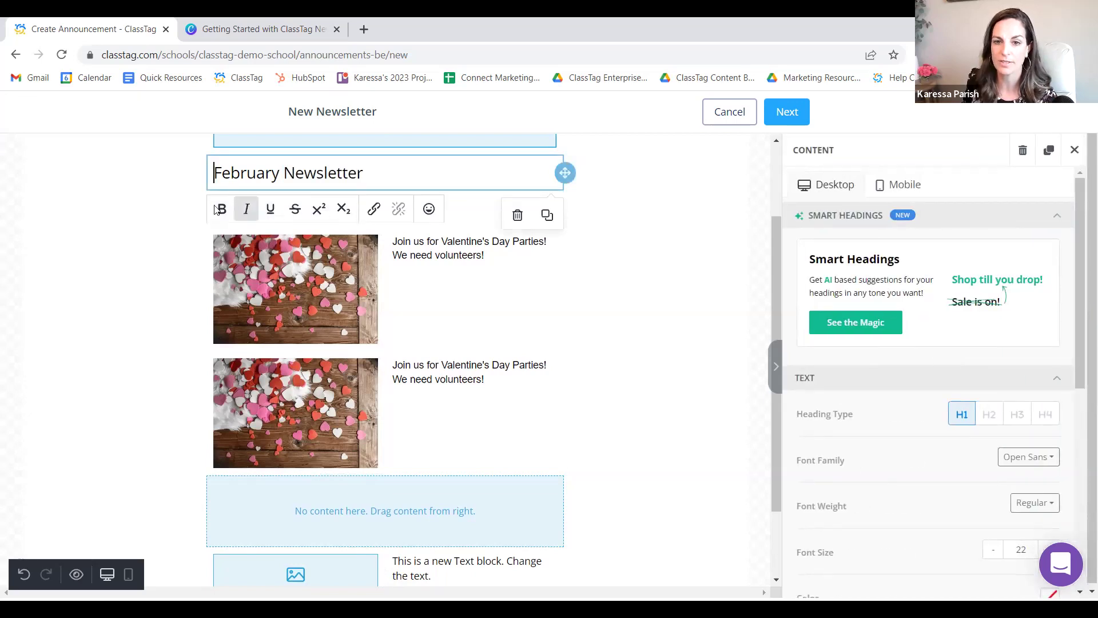
{"action": "triple_click", "coordinate": [365, 174]}
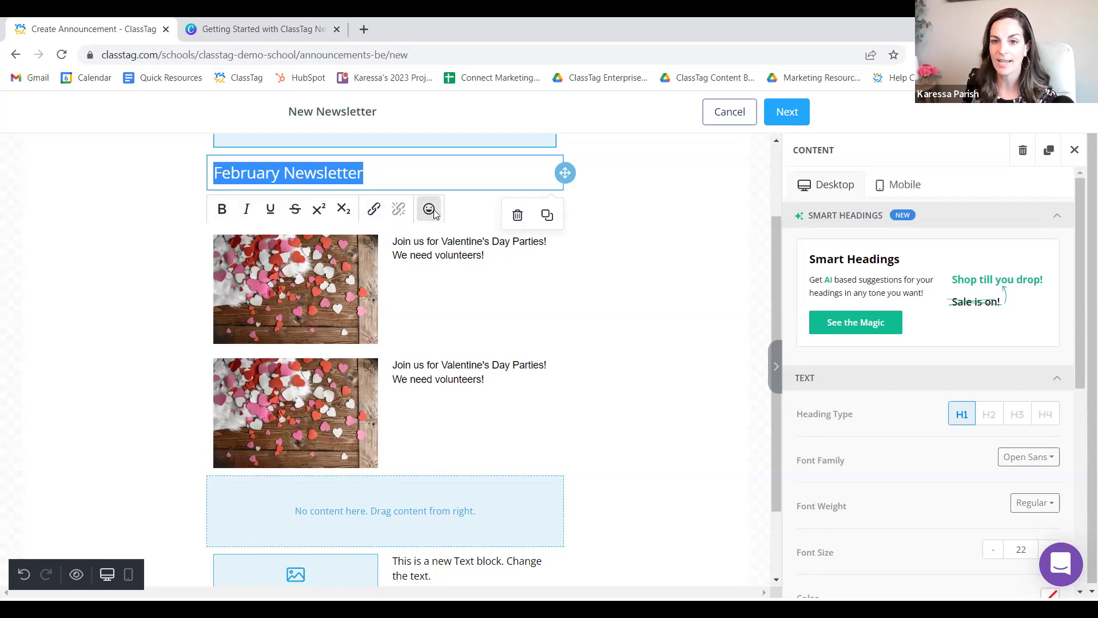
{"action": "left_click", "coordinate": [650, 177]}
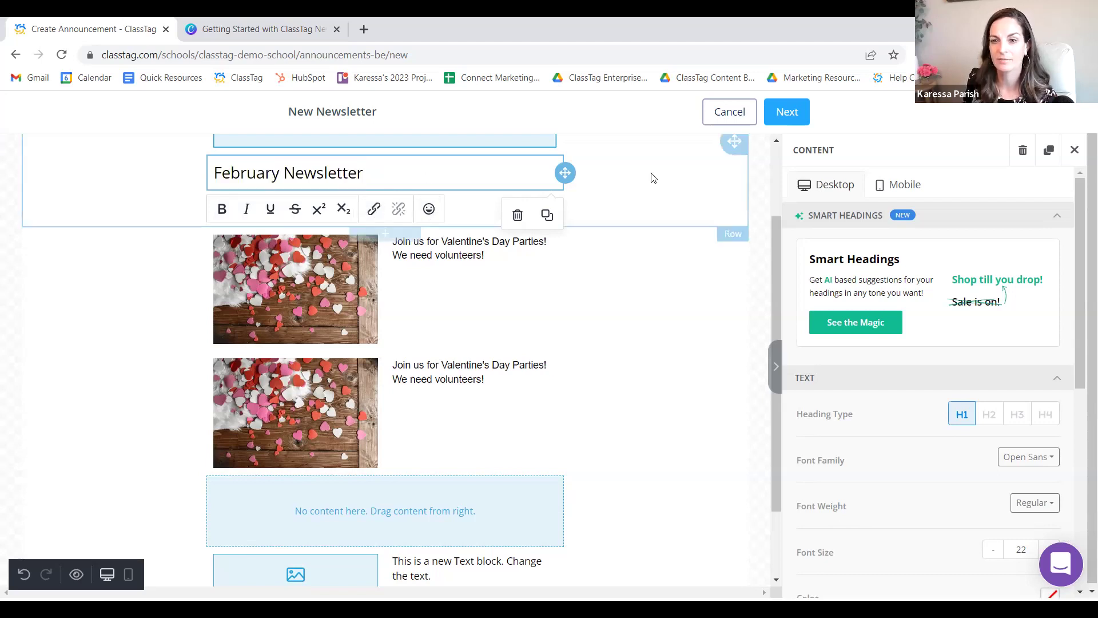
{"action": "left_click", "coordinate": [1074, 150]}
{"action": "left_click_drag", "start_coordinate": [978, 197], "coordinate": [329, 200]}
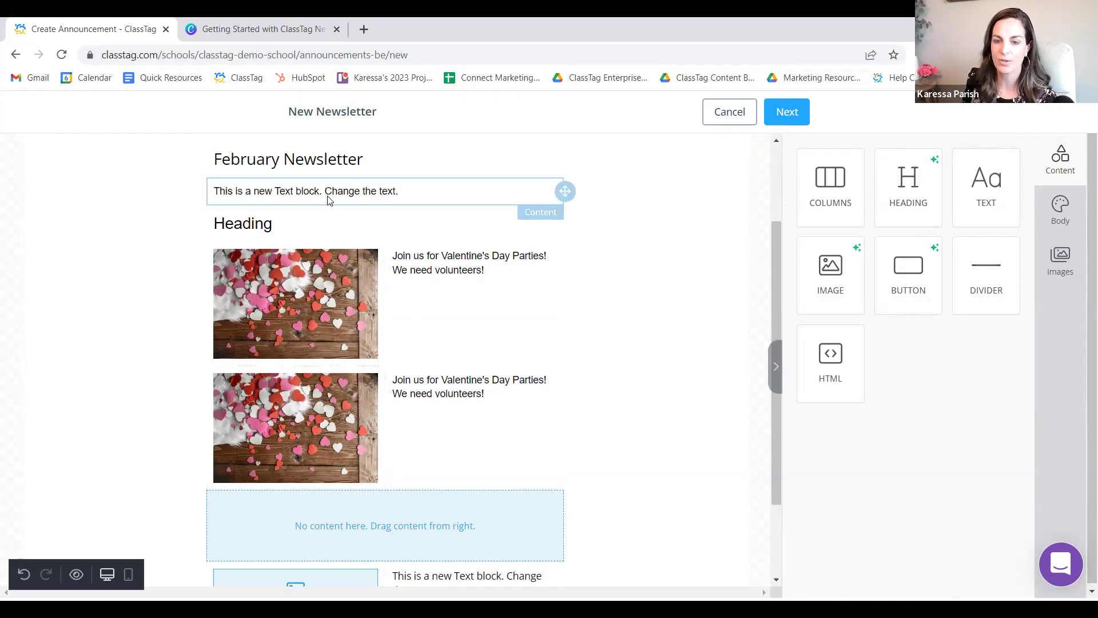
Select the new text block's placeholder text and examine its text colour, highlight and other formatting options.
{"action": "left_click", "coordinate": [328, 200]}
{"action": "triple_click", "coordinate": [328, 195]}
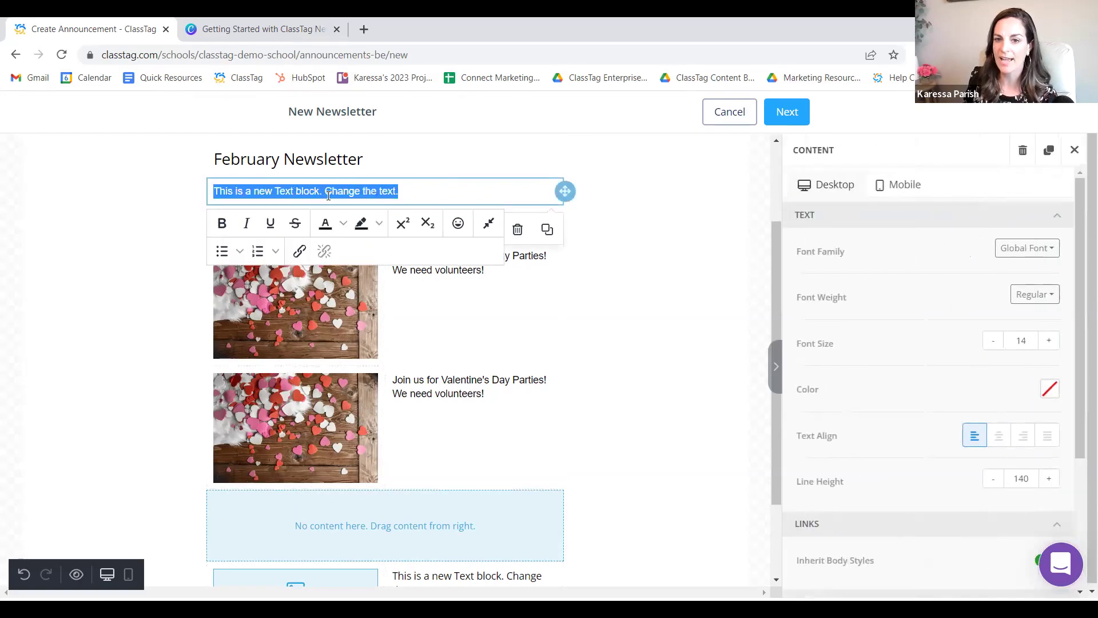
{"action": "left_click", "coordinate": [422, 195]}
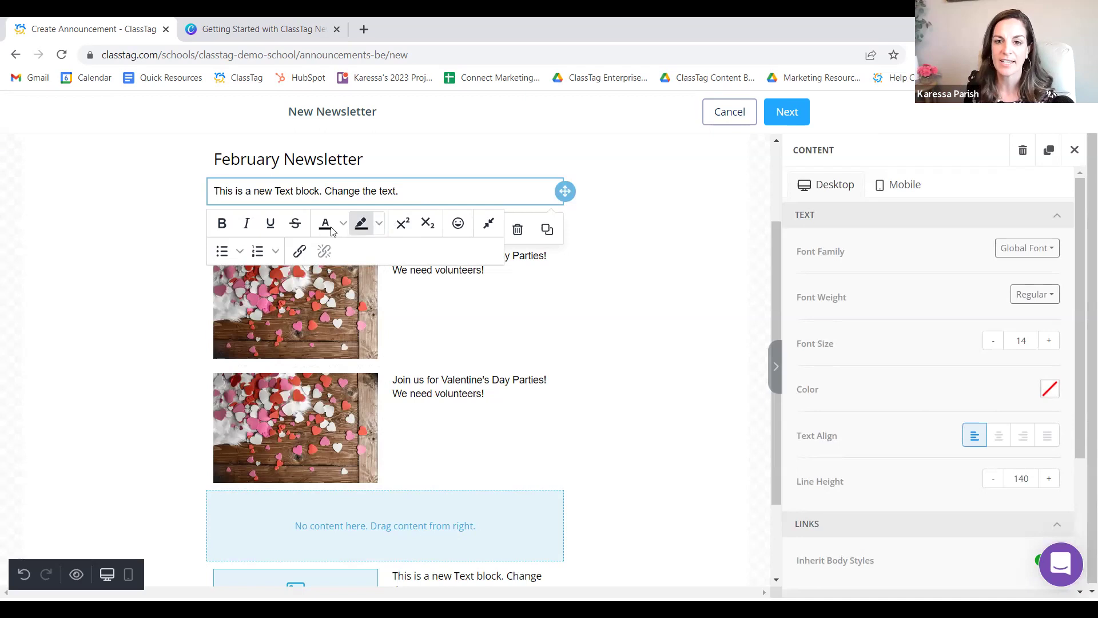
{"action": "triple_click", "coordinate": [227, 195]}
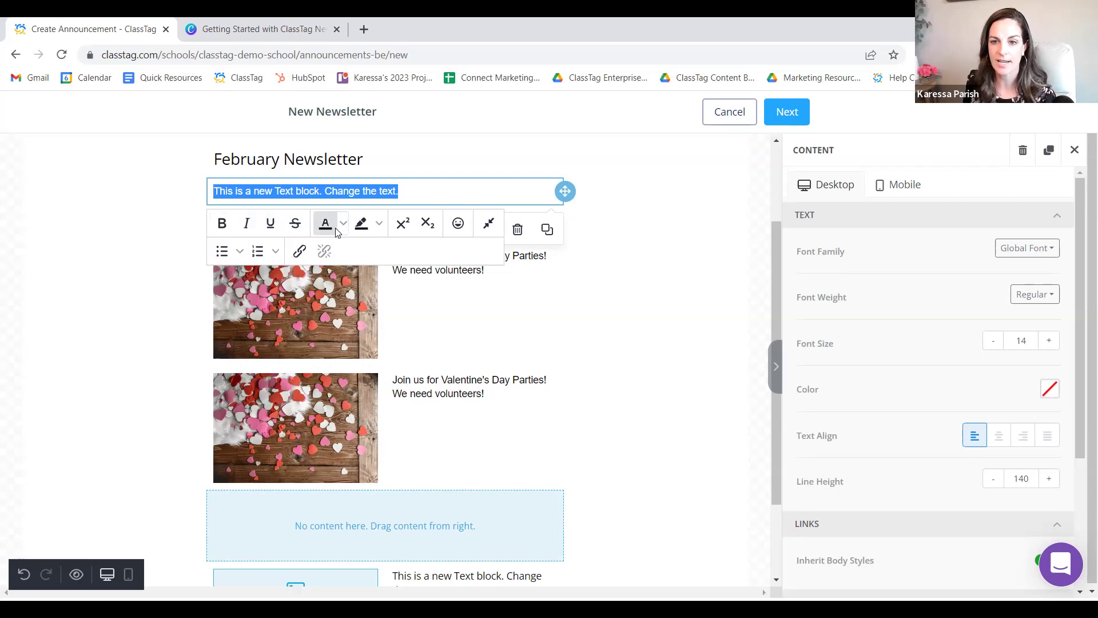
{"action": "key", "text": "Right"}
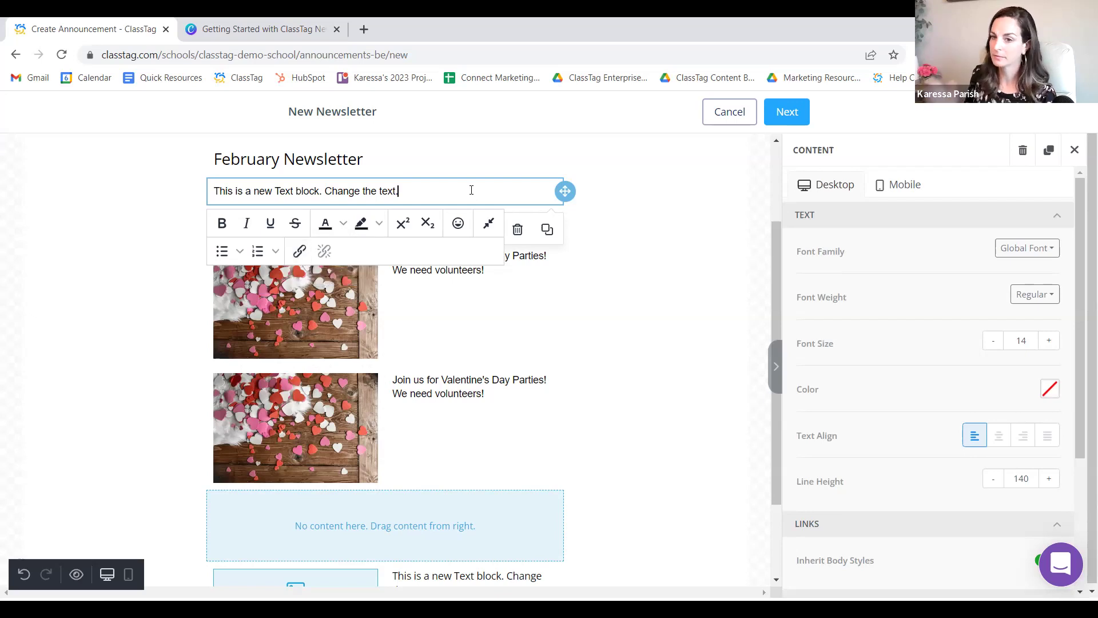
{"action": "left_click", "coordinate": [584, 218]}
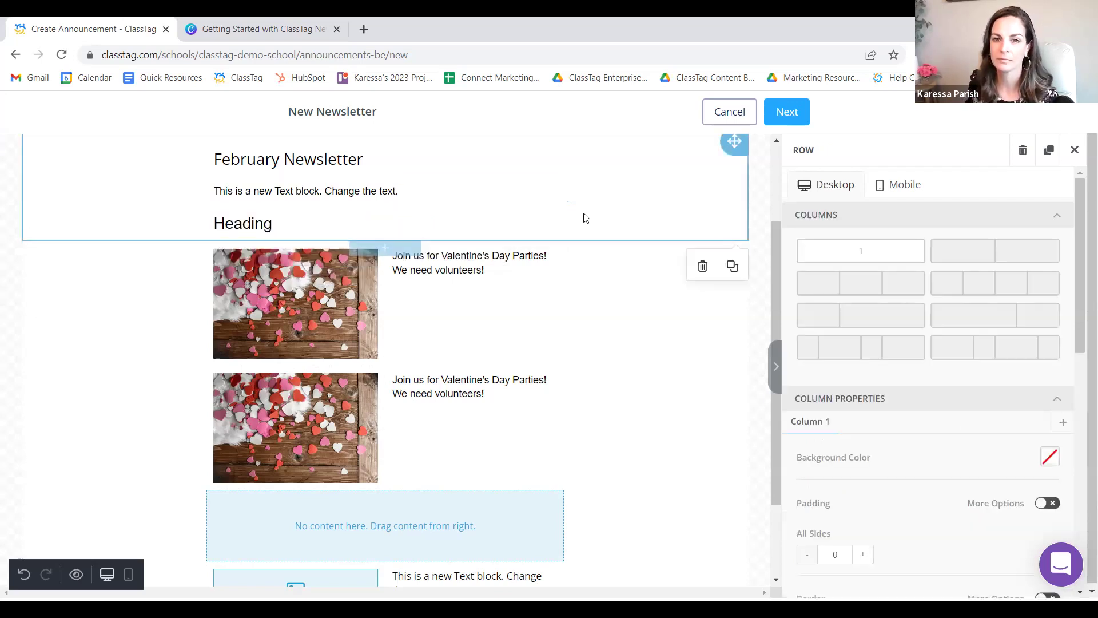
Place an image block in the empty row and upload the Spring Break picture "Copy of ANNOUNCEMENT TEMPLATES (14)" into it.
{"action": "left_click", "coordinate": [1075, 150]}
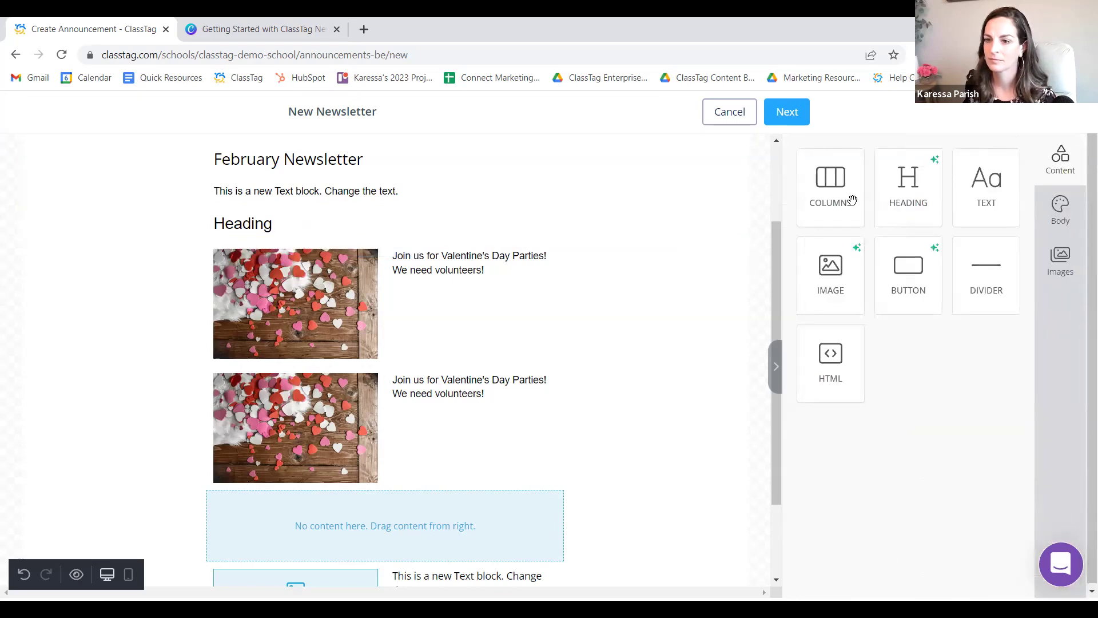
{"action": "left_click_drag", "start_coordinate": [829, 276], "coordinate": [514, 491]}
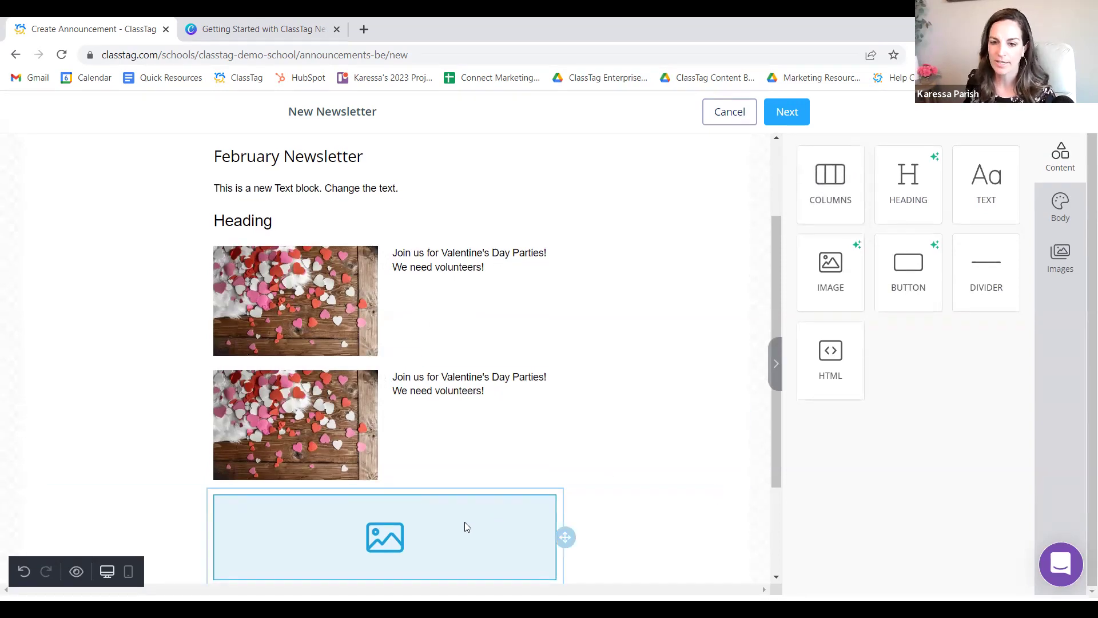
{"action": "left_click", "coordinate": [403, 536]}
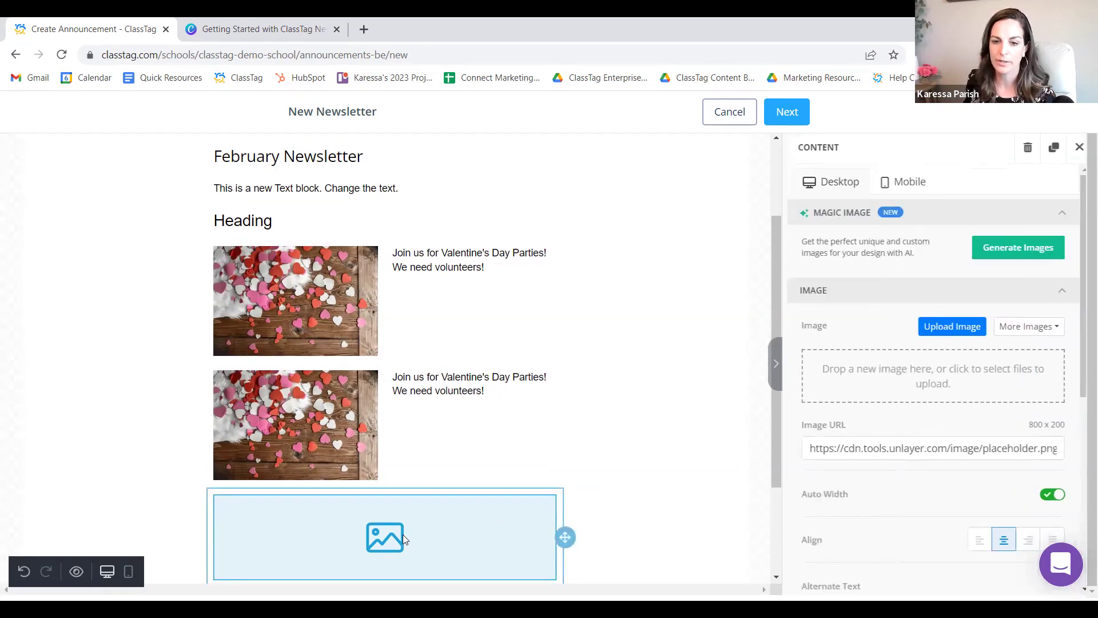
{"action": "left_click", "coordinate": [939, 335]}
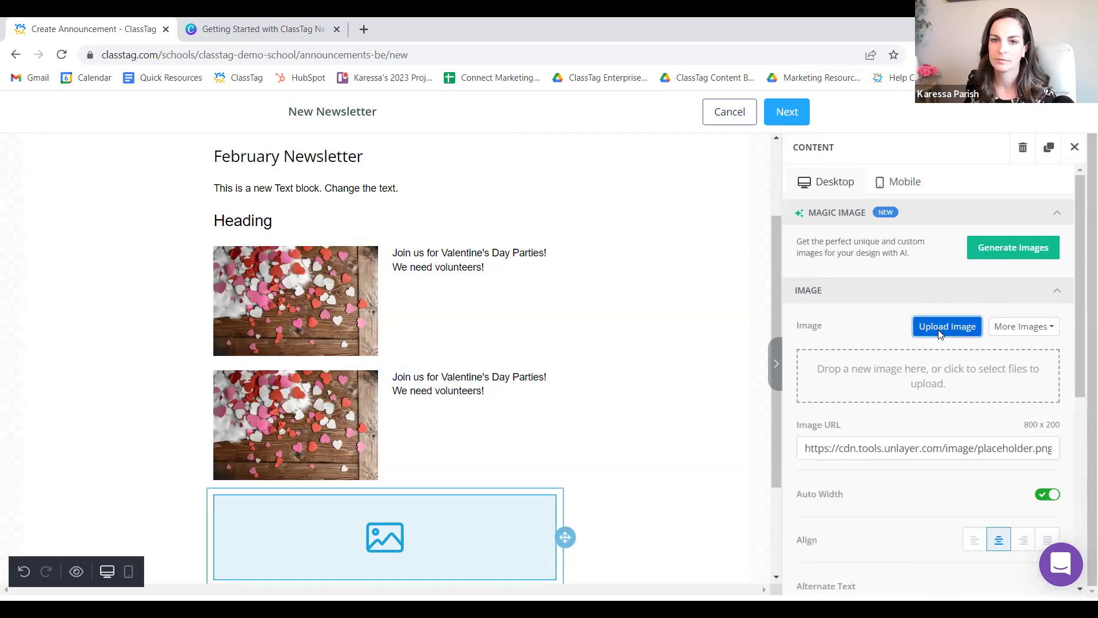
{"action": "left_click", "coordinate": [329, 246]}
{"action": "double_click", "coordinate": [350, 257]}
{"action": "scroll", "coordinate": [597, 370], "scroll_direction": "down", "scroll_amount": 2}
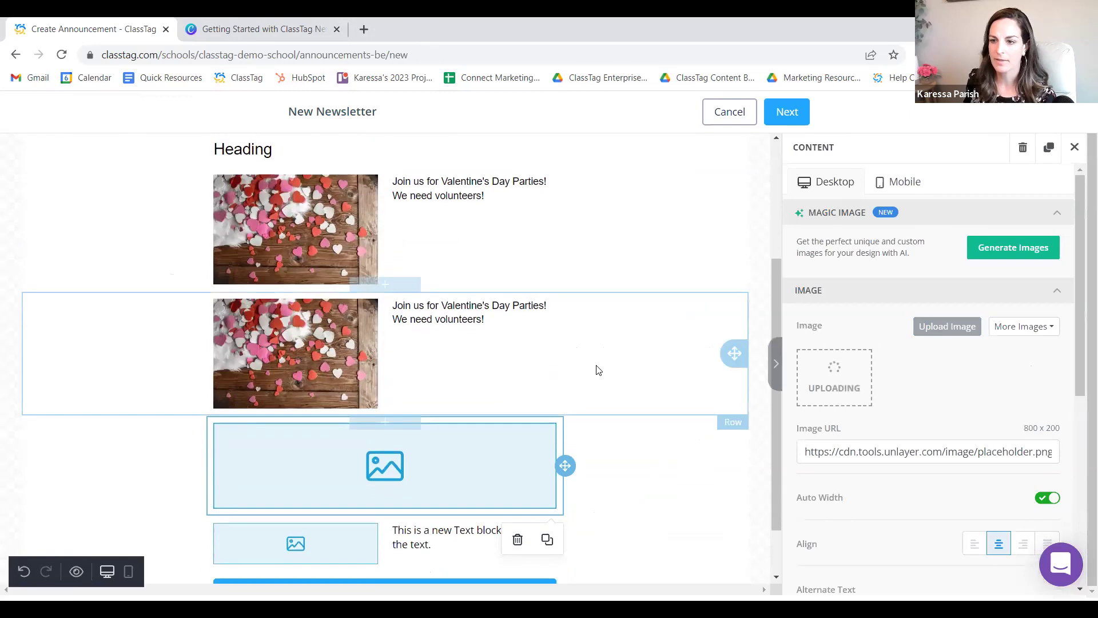
{"action": "scroll", "coordinate": [647, 366], "scroll_direction": "down", "scroll_amount": 1}
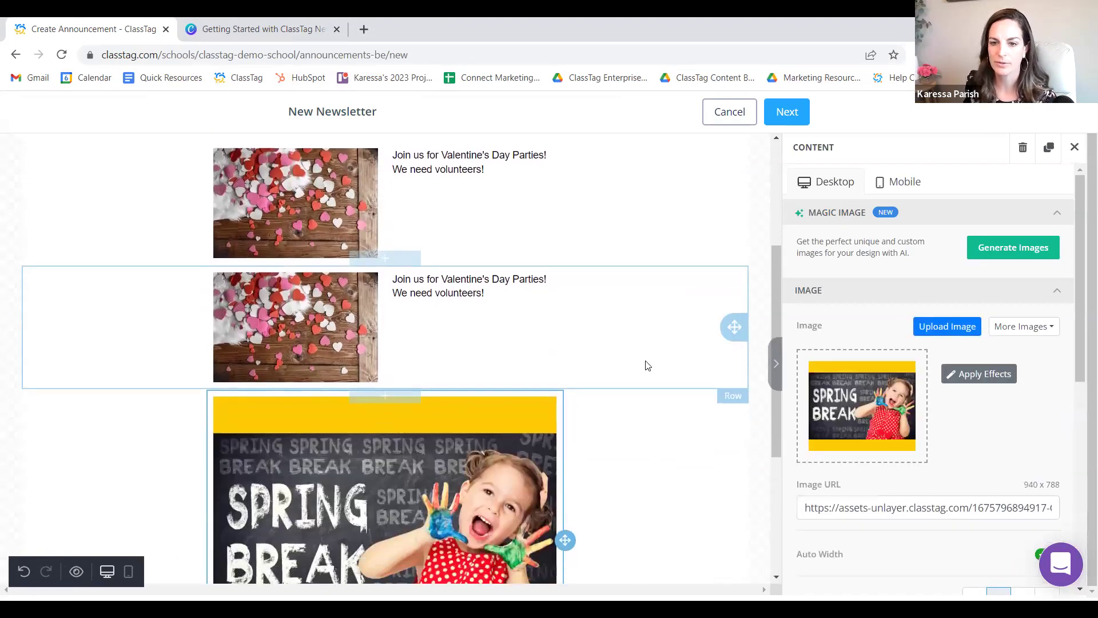
{"action": "scroll", "coordinate": [647, 366], "scroll_direction": "down", "scroll_amount": 2}
Examine the Spring Break image's width, alignment, alternate text and link settings, and open its link URL for editing.
{"action": "scroll", "coordinate": [892, 359], "scroll_direction": "down", "scroll_amount": 1}
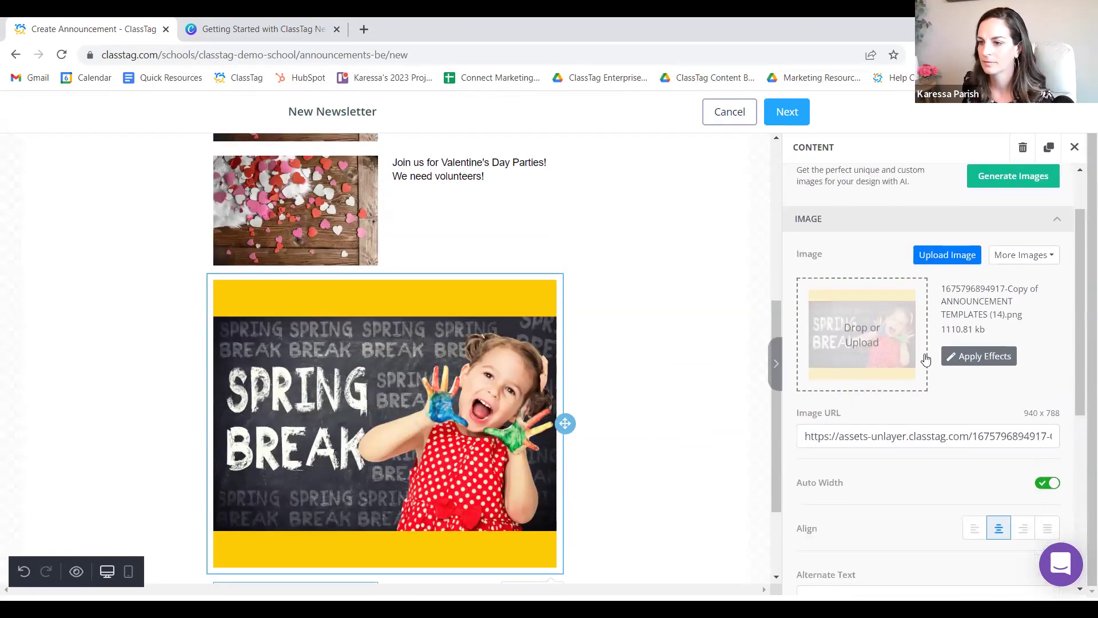
{"action": "scroll", "coordinate": [932, 360], "scroll_direction": "down", "scroll_amount": 1}
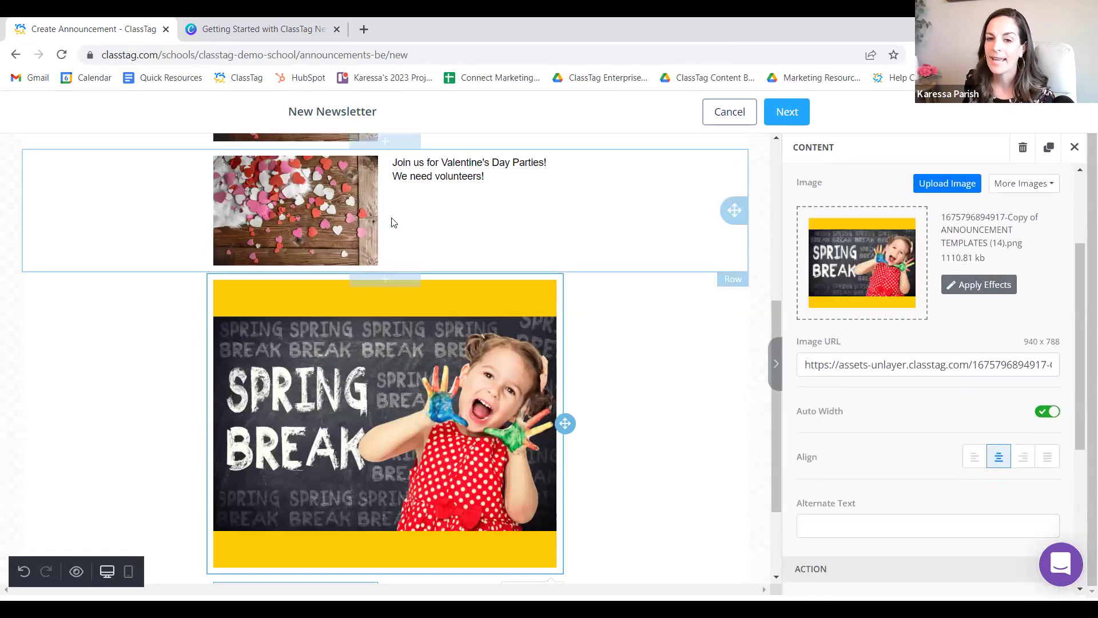
{"action": "left_click", "coordinate": [354, 223]}
{"action": "left_click", "coordinate": [313, 332]}
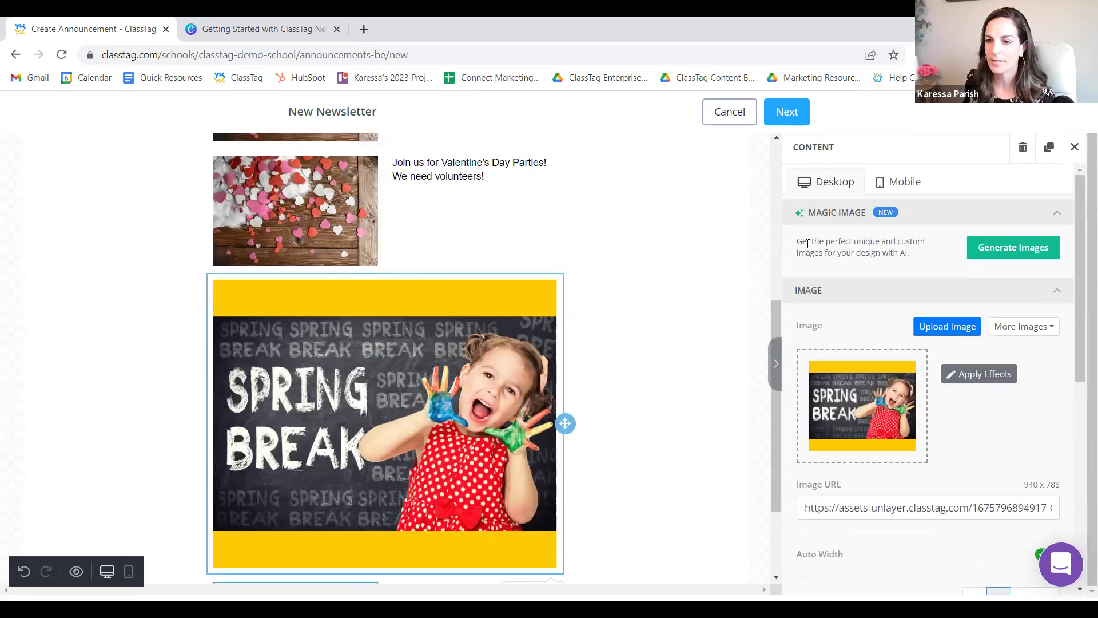
{"action": "scroll", "coordinate": [902, 391], "scroll_direction": "down", "scroll_amount": 5}
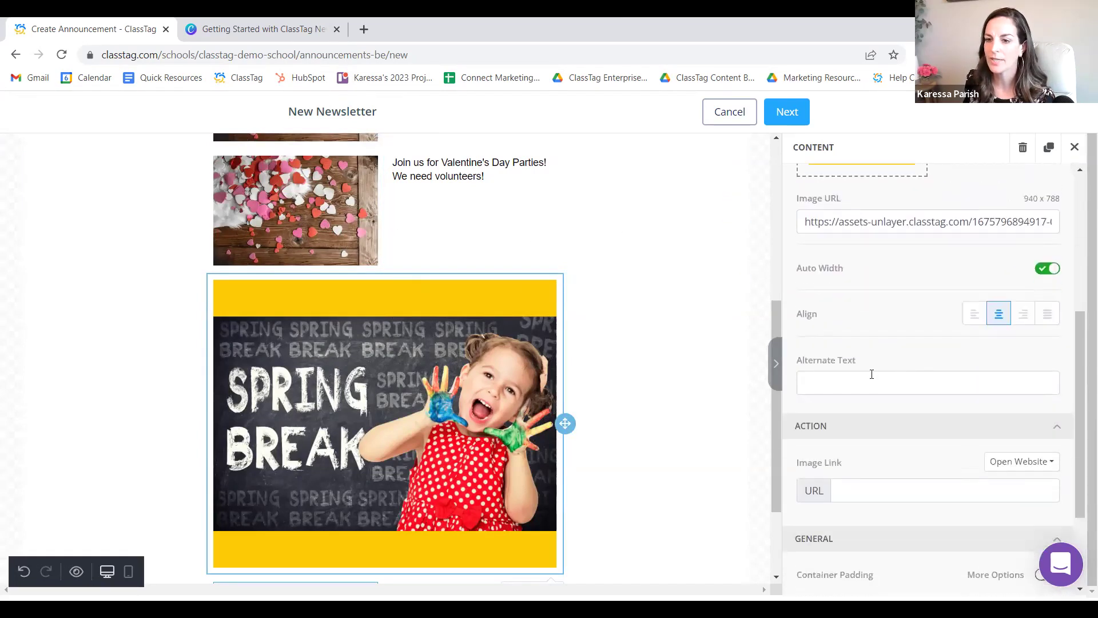
{"action": "scroll", "coordinate": [871, 371], "scroll_direction": "up", "scroll_amount": 2}
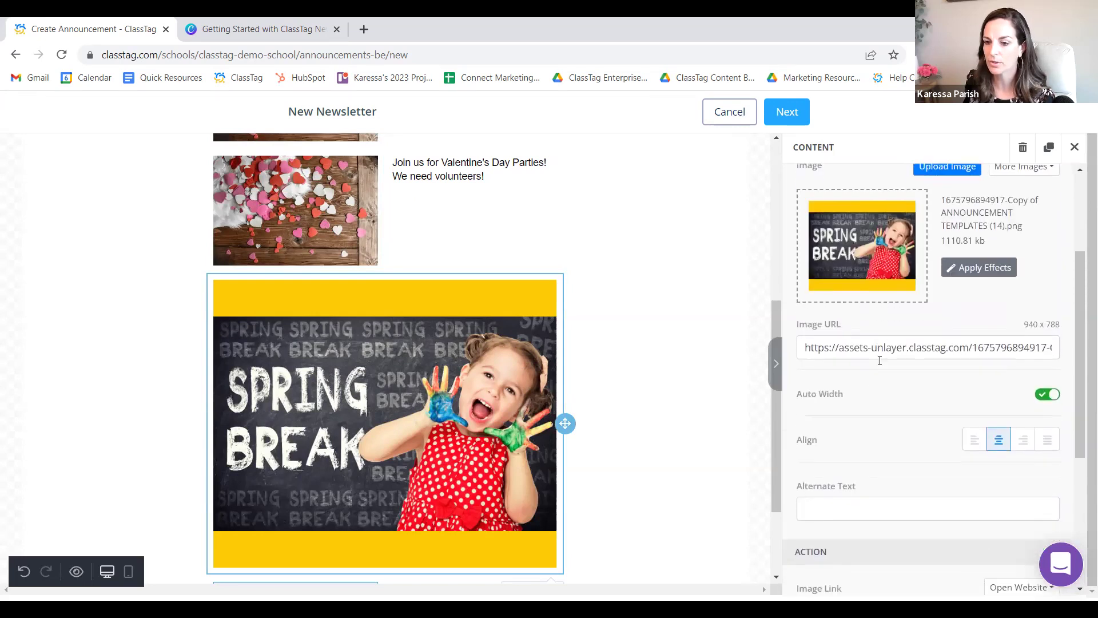
{"action": "scroll", "coordinate": [879, 360], "scroll_direction": "down", "scroll_amount": 3}
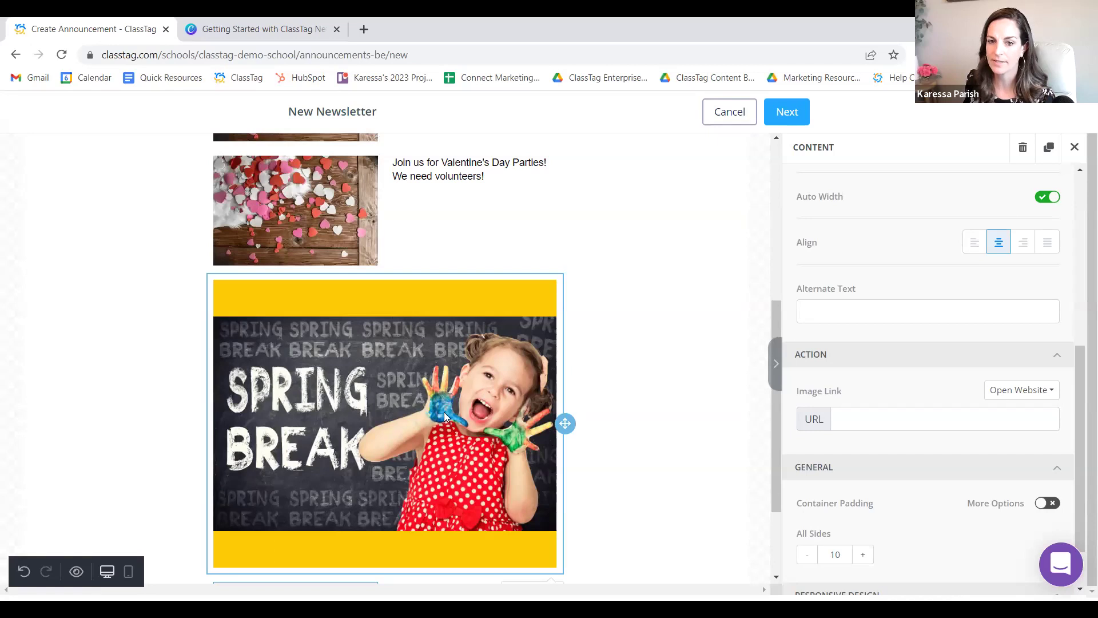
{"action": "left_click", "coordinate": [866, 422]}
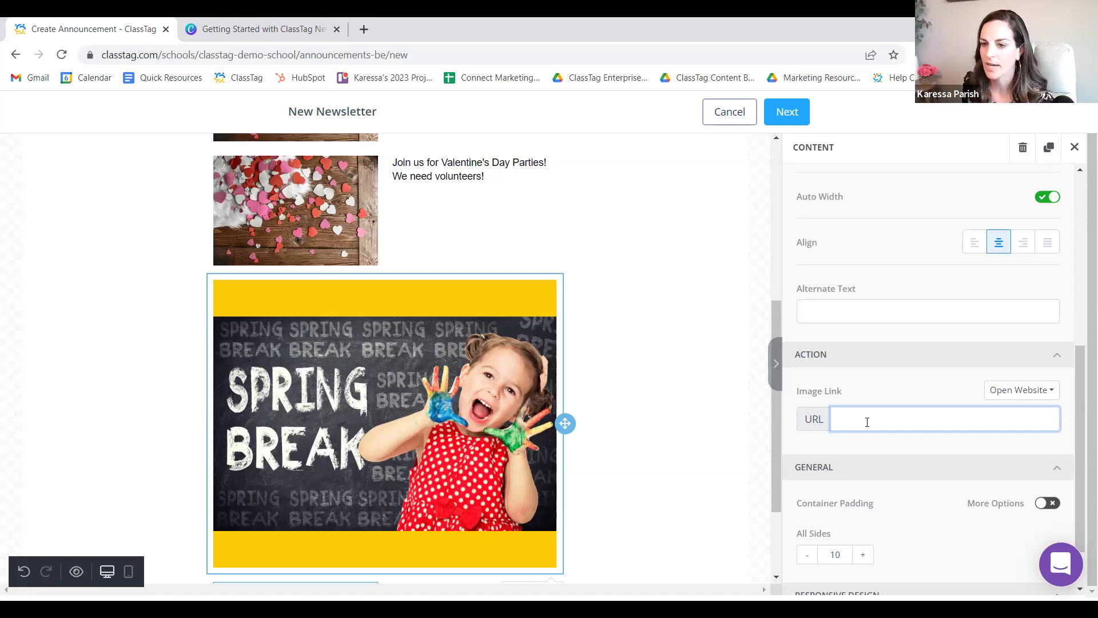
Add a thin solid blue frame around the Spring Break image using the image effects editor and save the edited picture.
{"action": "scroll", "coordinate": [915, 446], "scroll_direction": "down", "scroll_amount": 1}
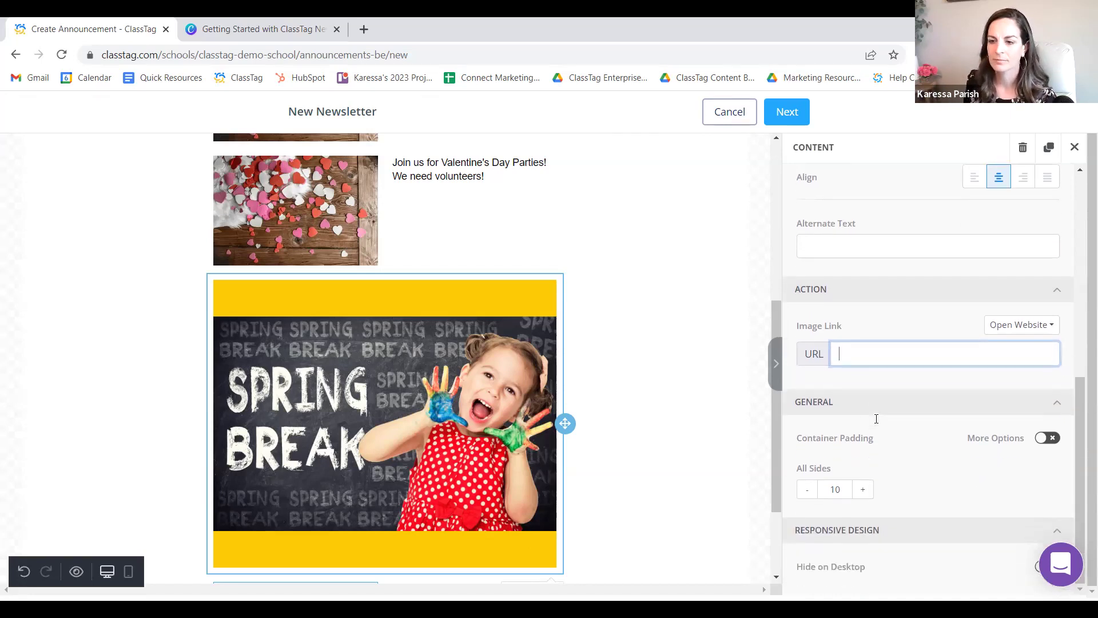
{"action": "scroll", "coordinate": [954, 544], "scroll_direction": "up", "scroll_amount": 3}
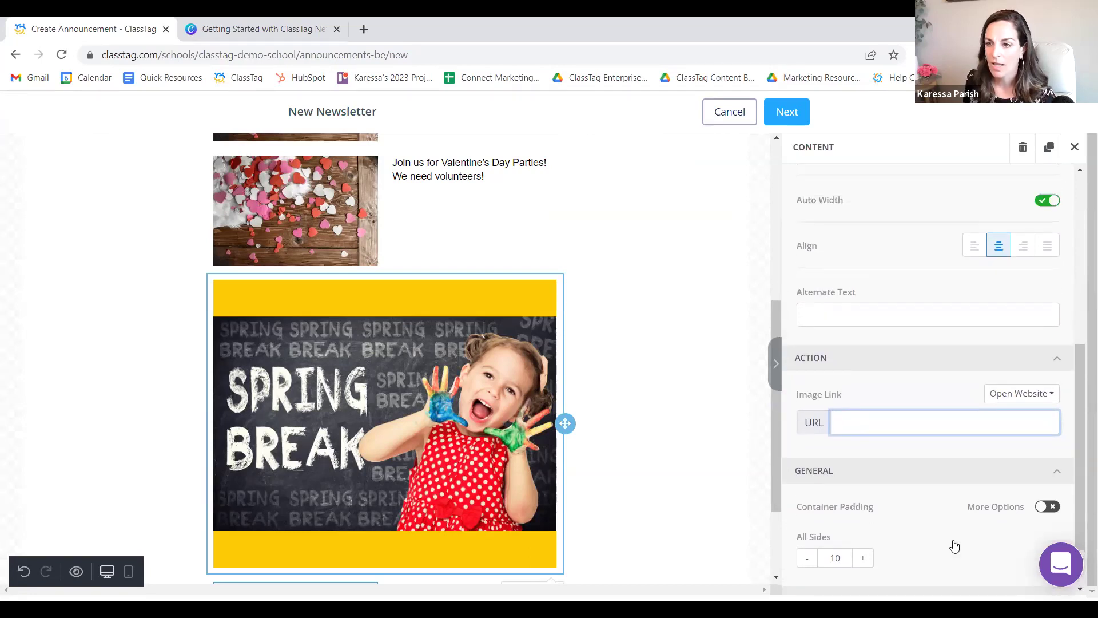
{"action": "scroll", "coordinate": [946, 502], "scroll_direction": "up", "scroll_amount": 1}
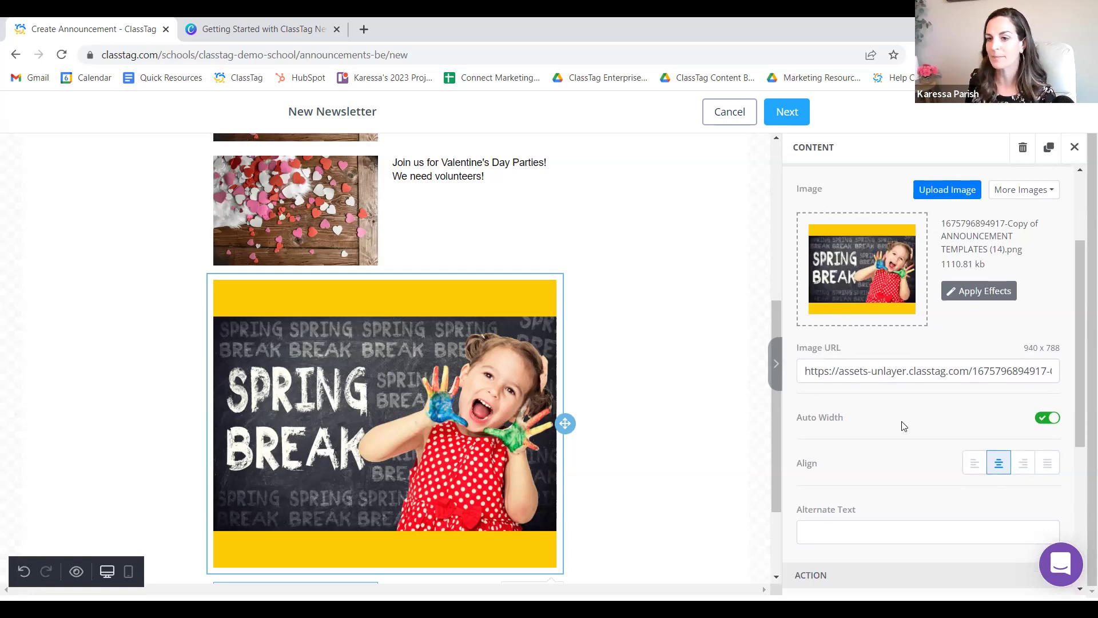
{"action": "scroll", "coordinate": [903, 426], "scroll_direction": "up", "scroll_amount": 1}
{"action": "scroll", "coordinate": [904, 480], "scroll_direction": "up", "scroll_amount": 1}
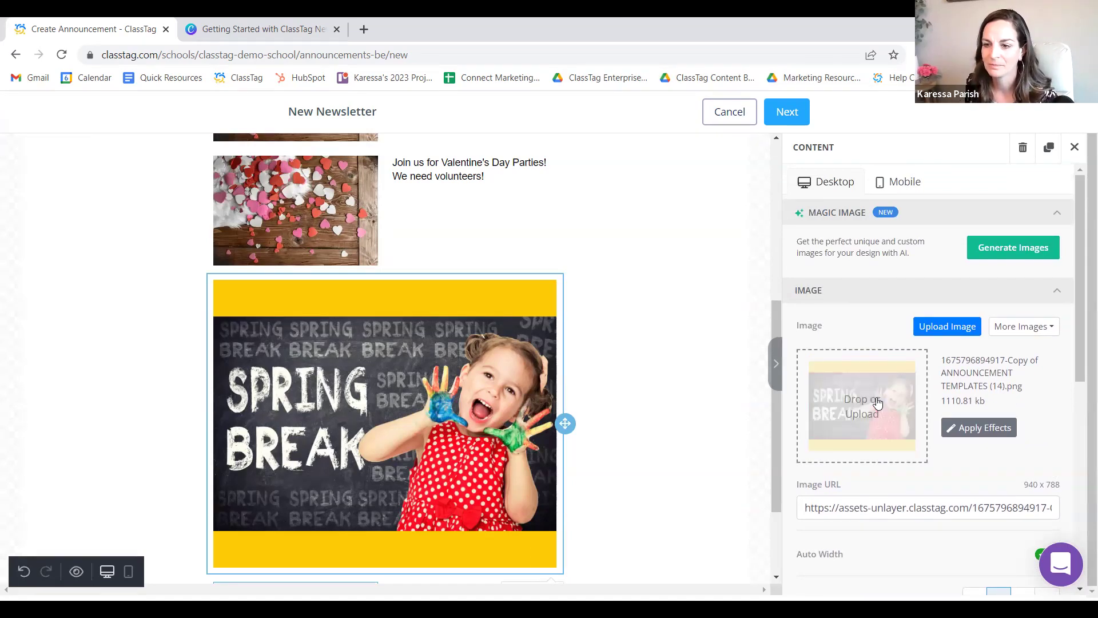
{"action": "left_click", "coordinate": [968, 438]}
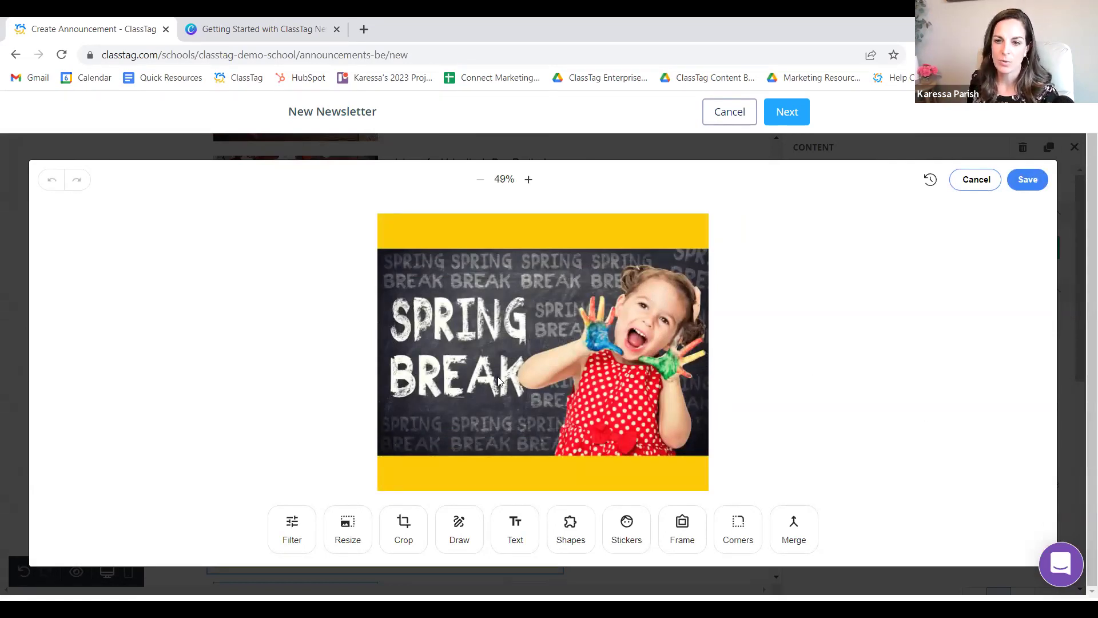
{"action": "left_click", "coordinate": [689, 537]}
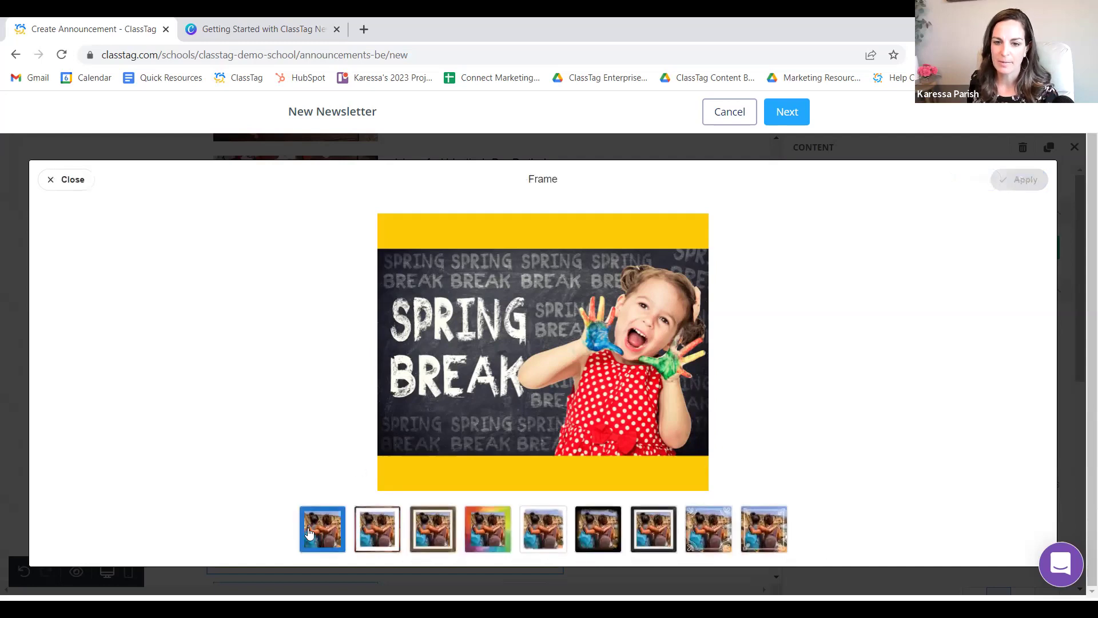
{"action": "left_click", "coordinate": [312, 532]}
{"action": "left_click_drag", "start_coordinate": [494, 482], "coordinate": [441, 482]}
{"action": "left_click", "coordinate": [1017, 181]}
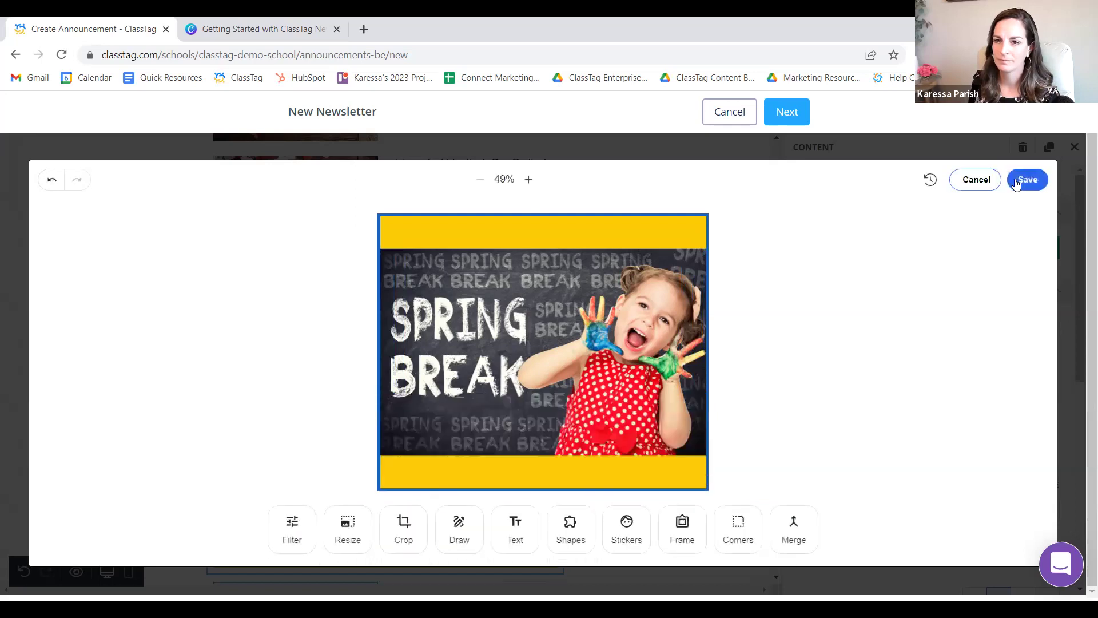
{"action": "left_click", "coordinate": [1017, 180]}
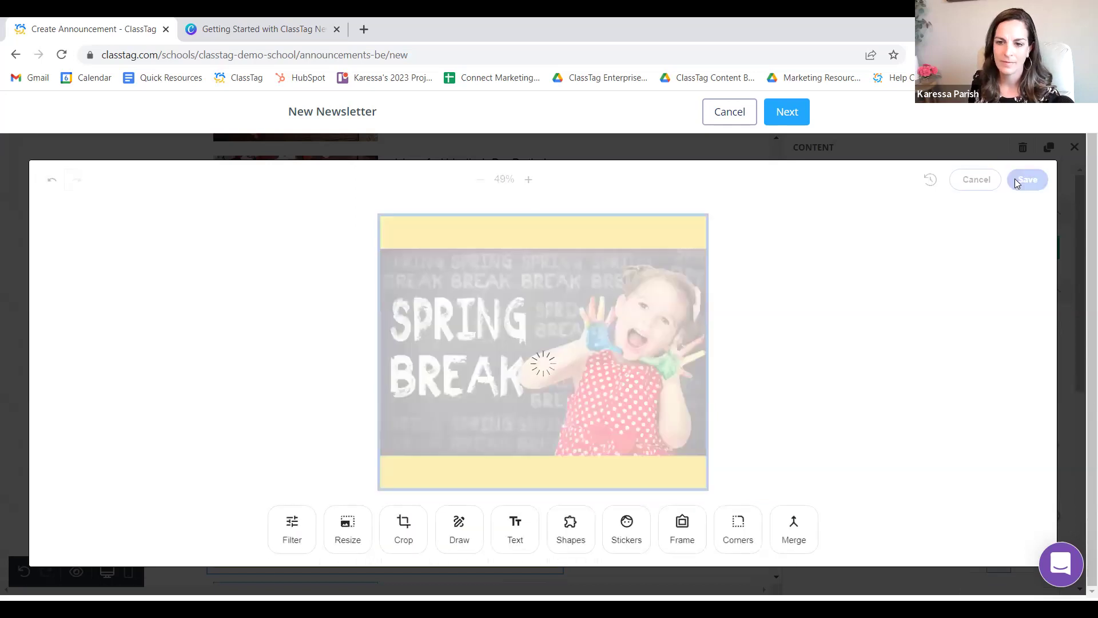
Place a new button block beneath the existing full-width button at the end of the newsletter and open its settings.
{"action": "scroll", "coordinate": [711, 298], "scroll_direction": "down", "scroll_amount": 3}
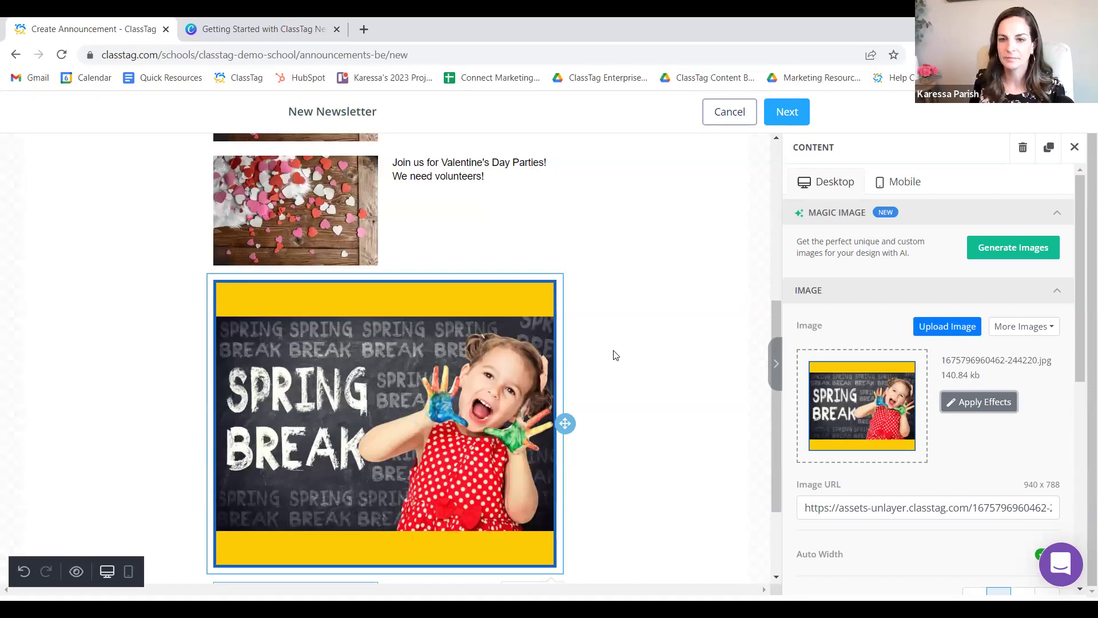
{"action": "scroll", "coordinate": [615, 355], "scroll_direction": "down", "scroll_amount": 1}
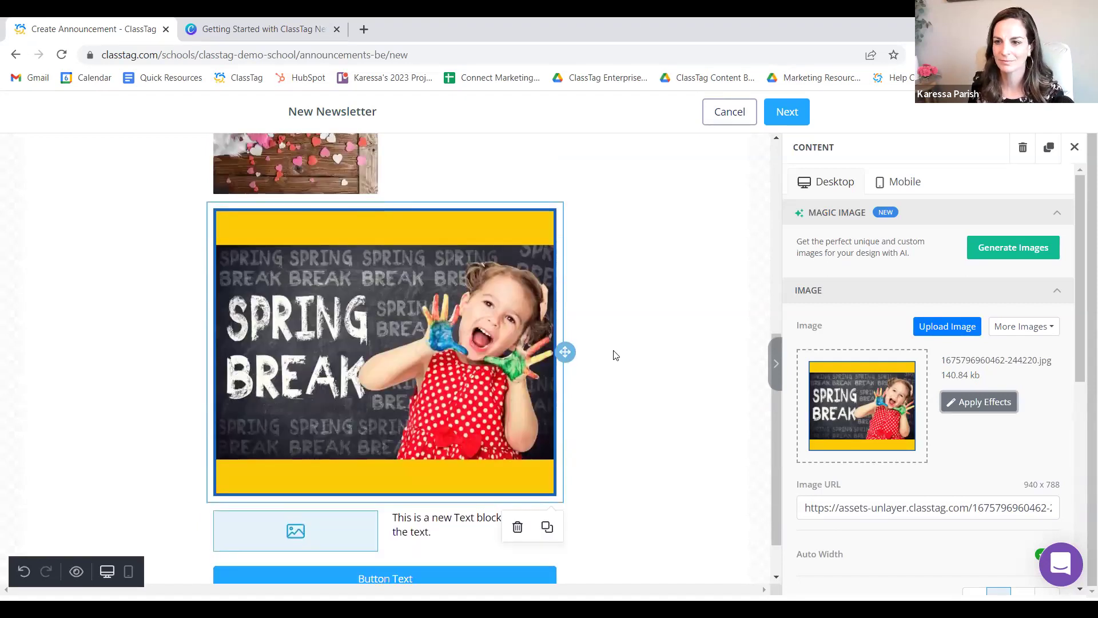
{"action": "left_click", "coordinate": [1073, 147]}
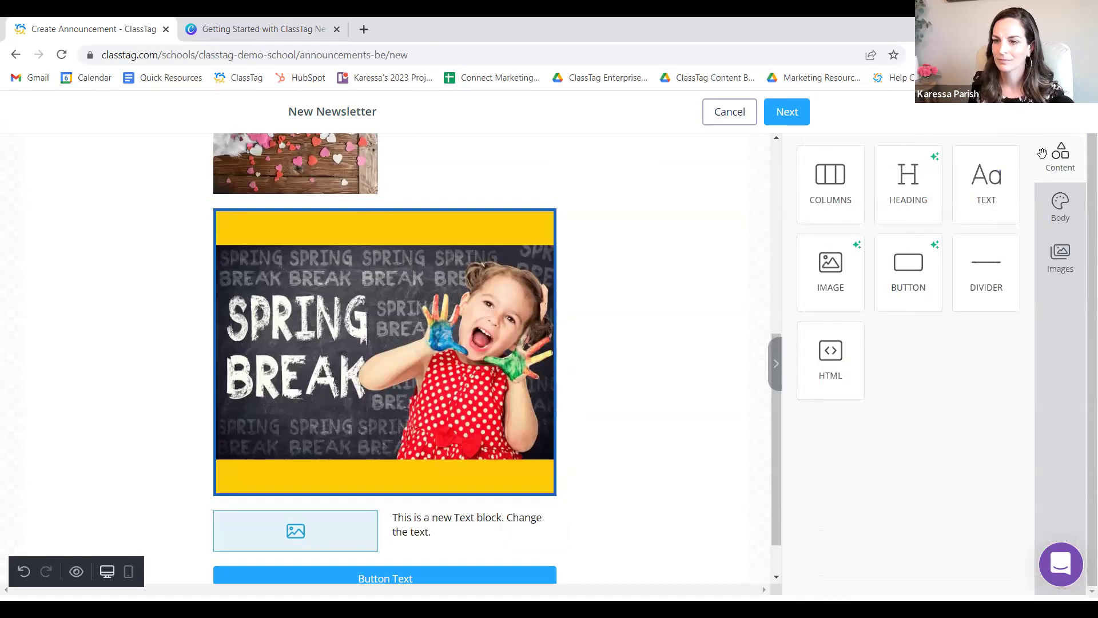
{"action": "scroll", "coordinate": [595, 395], "scroll_direction": "down", "scroll_amount": 1}
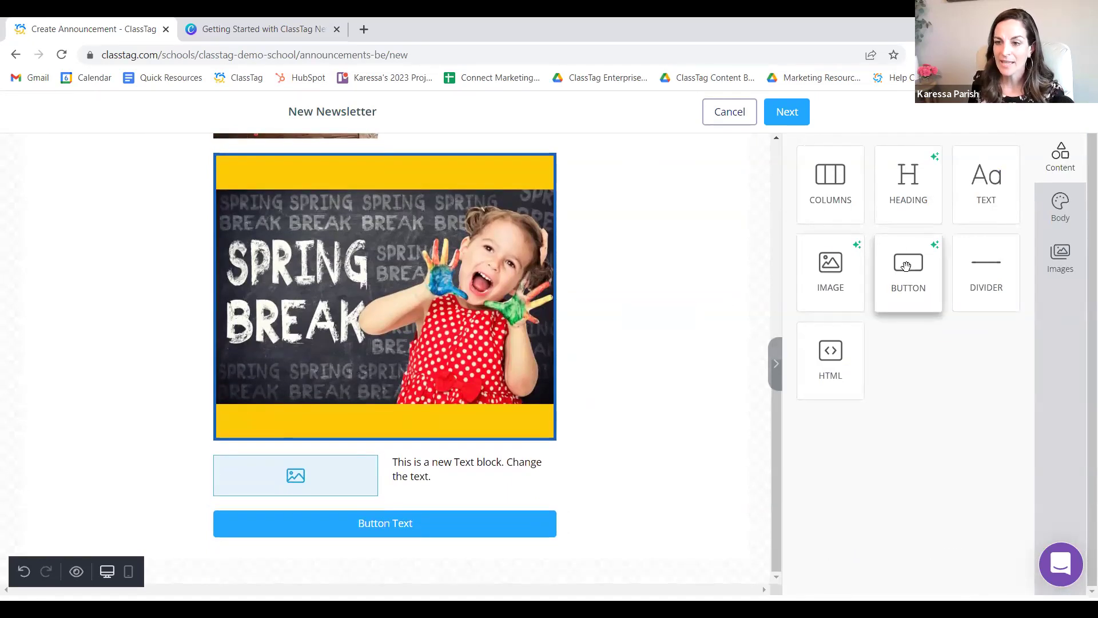
{"action": "left_click_drag", "start_coordinate": [906, 266], "coordinate": [541, 546]}
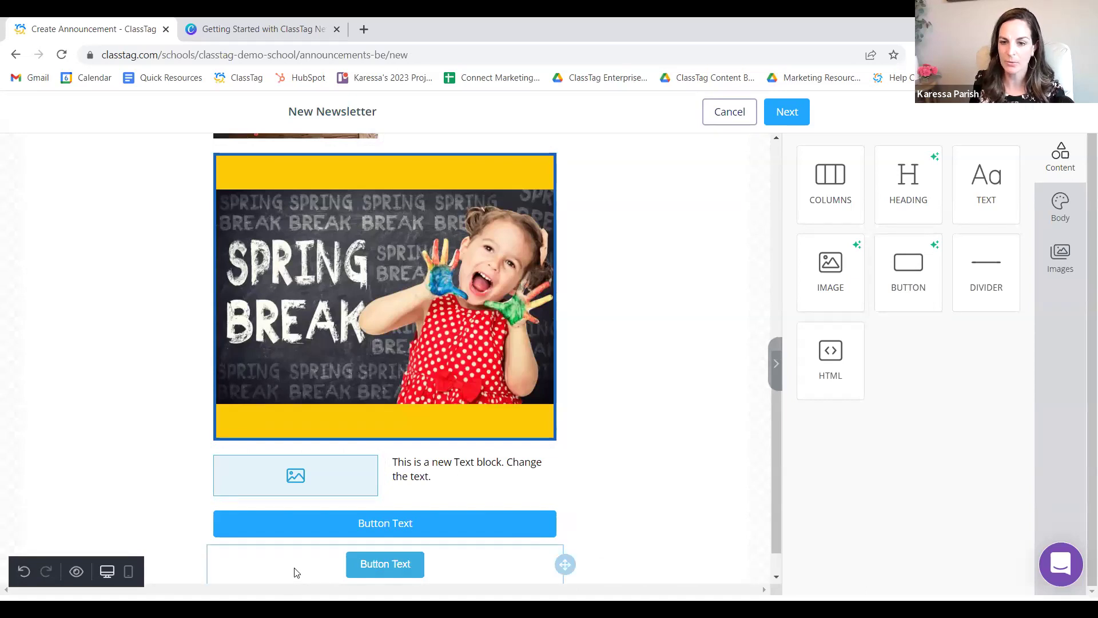
{"action": "scroll", "coordinate": [309, 555], "scroll_direction": "down", "scroll_amount": 1}
{"action": "left_click", "coordinate": [324, 529]}
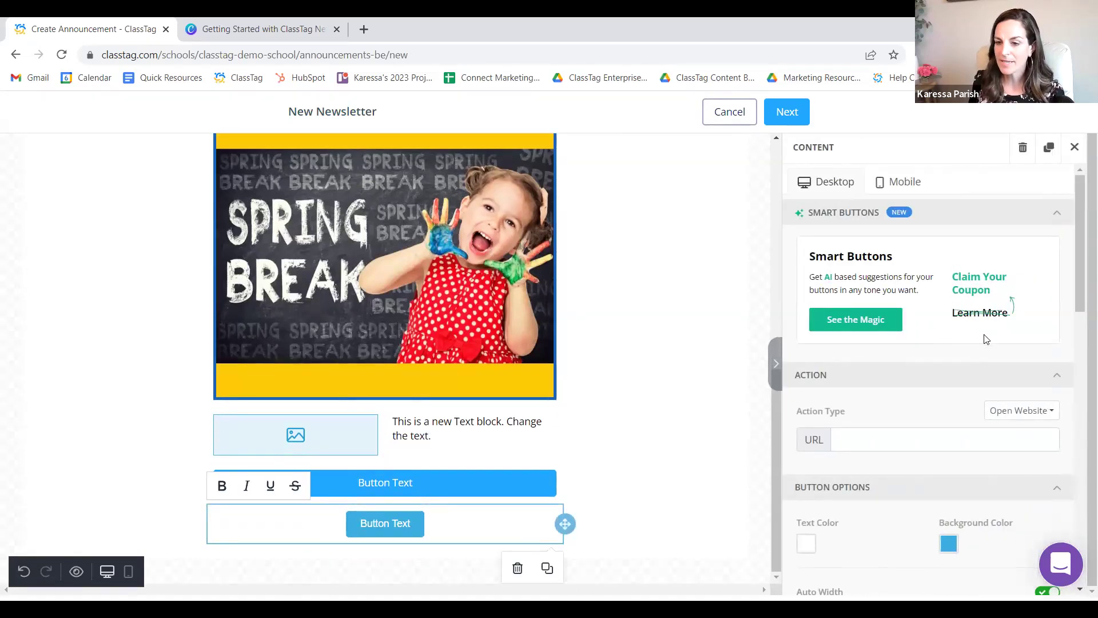
{"action": "scroll", "coordinate": [985, 336], "scroll_direction": "down", "scroll_amount": 1}
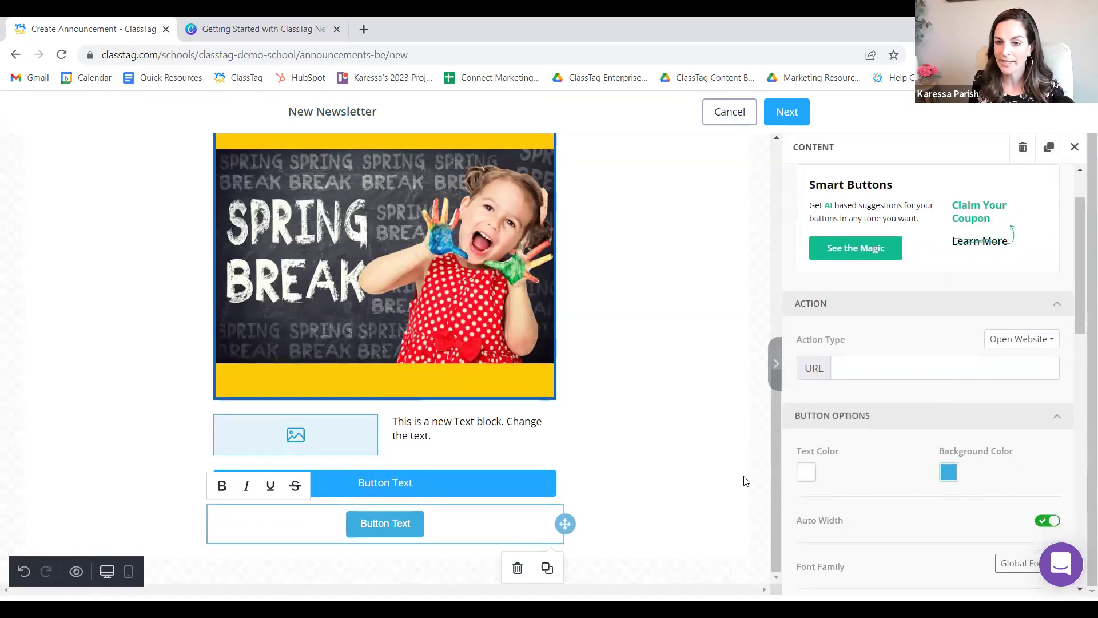
Duplicate the full-width blue button twice to make three identical buttons stacked in the row.
{"action": "left_click", "coordinate": [460, 482]}
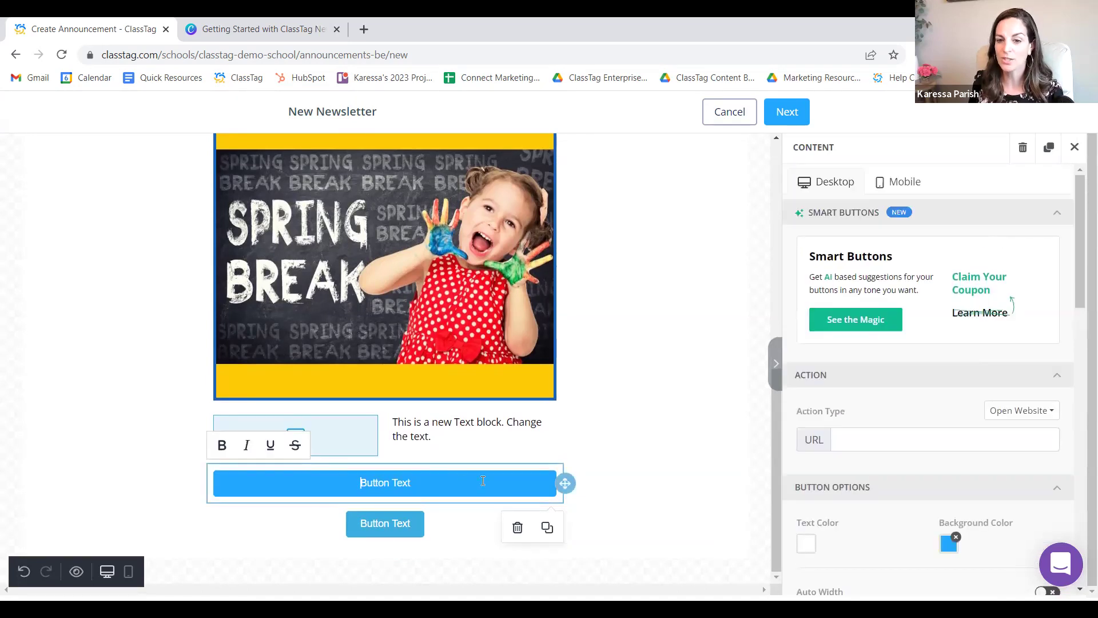
{"action": "left_click", "coordinate": [548, 529]}
{"action": "left_click", "coordinate": [547, 527]}
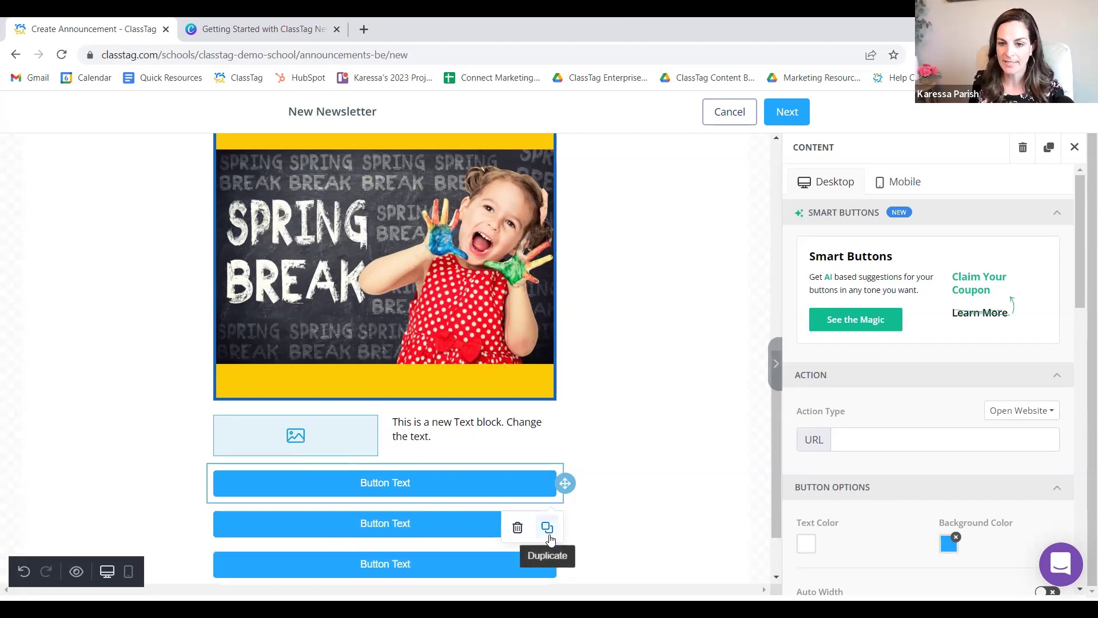
{"action": "scroll", "coordinate": [596, 455], "scroll_direction": "down", "scroll_amount": 1}
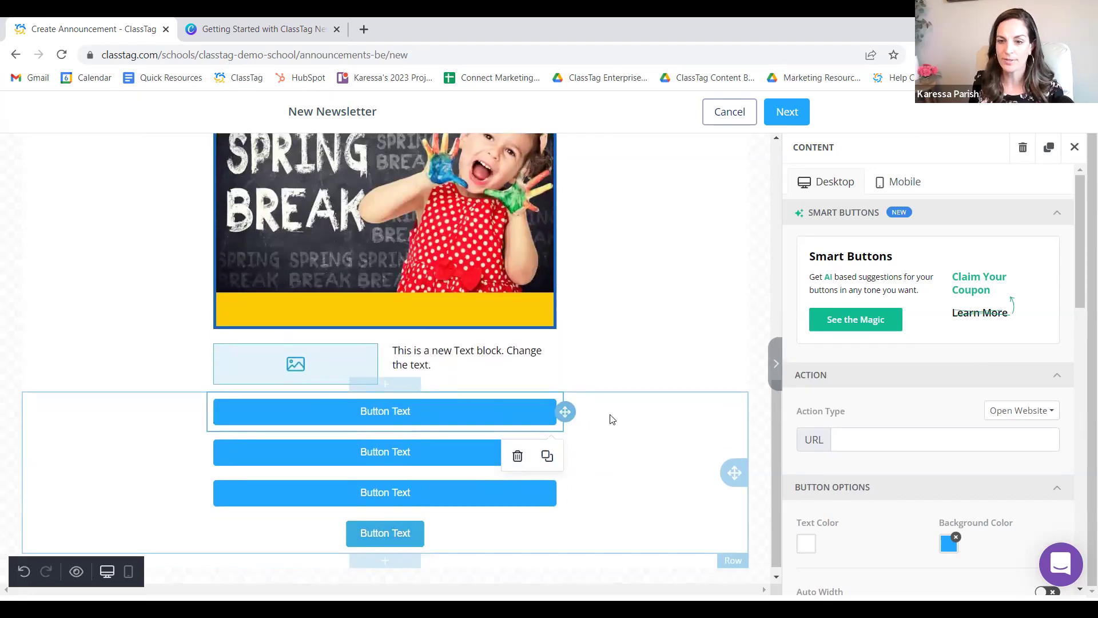
{"action": "left_click", "coordinate": [591, 421]}
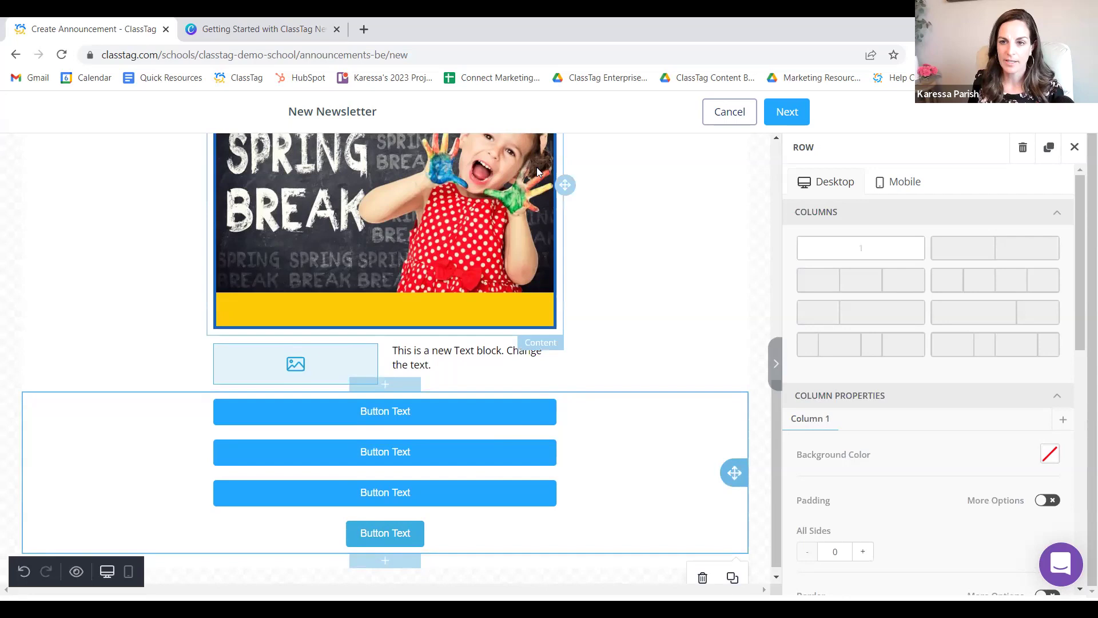
Label the first full-width button "View Our Monthly Calendar" and open its link URL for editing.
{"action": "left_click", "coordinate": [422, 417]}
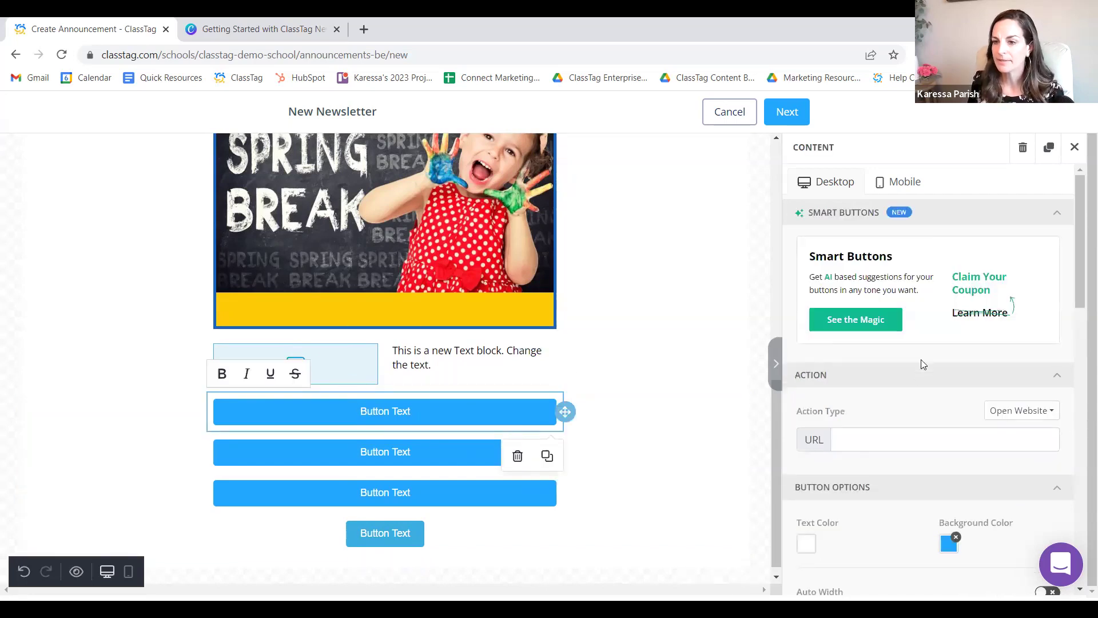
{"action": "triple_click", "coordinate": [458, 413]}
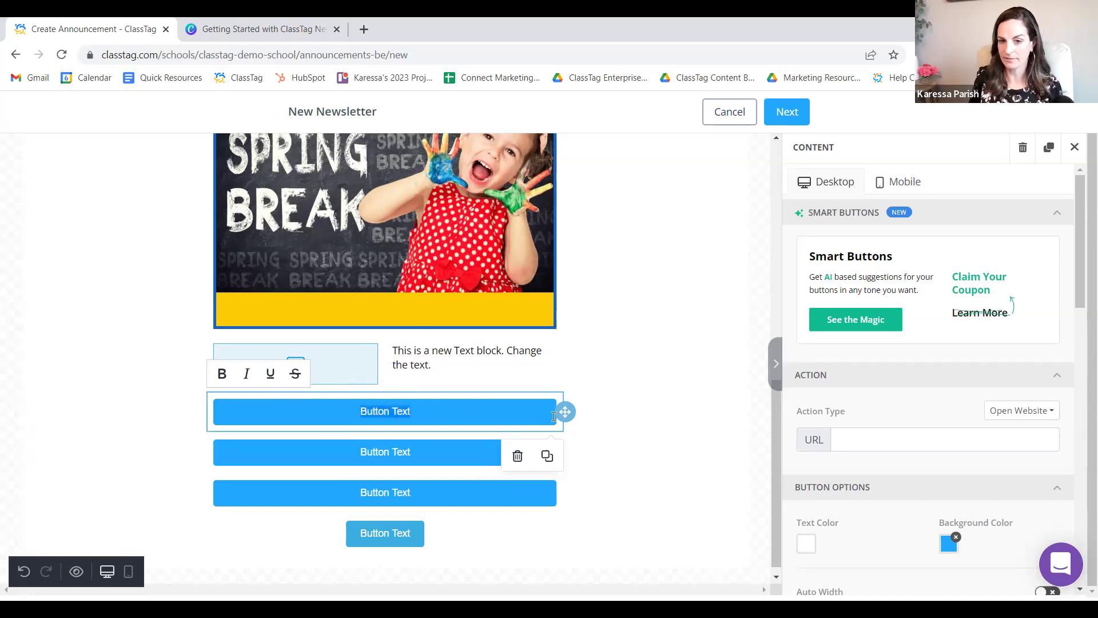
{"action": "type", "text": "View Our "}
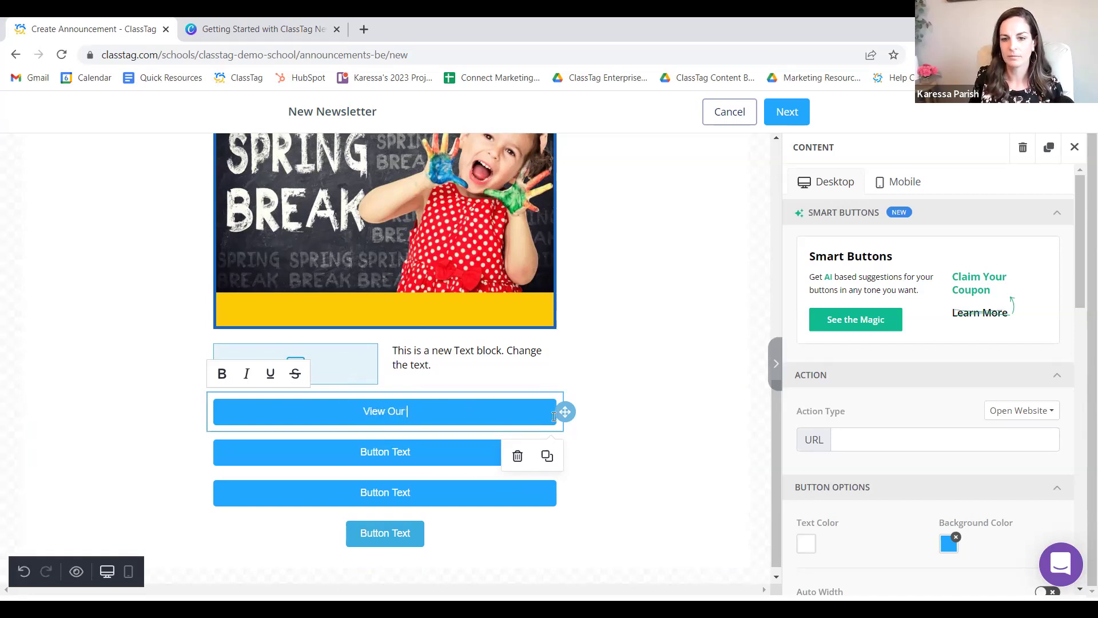
{"action": "type", "text": "Monthly Calendar"}
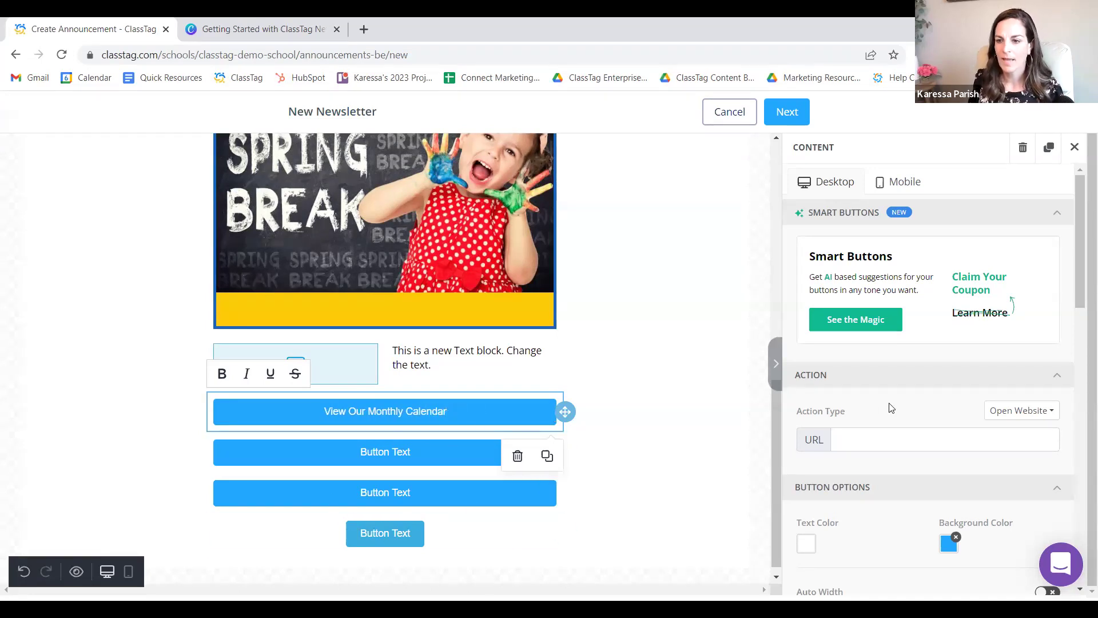
{"action": "left_click", "coordinate": [854, 438]}
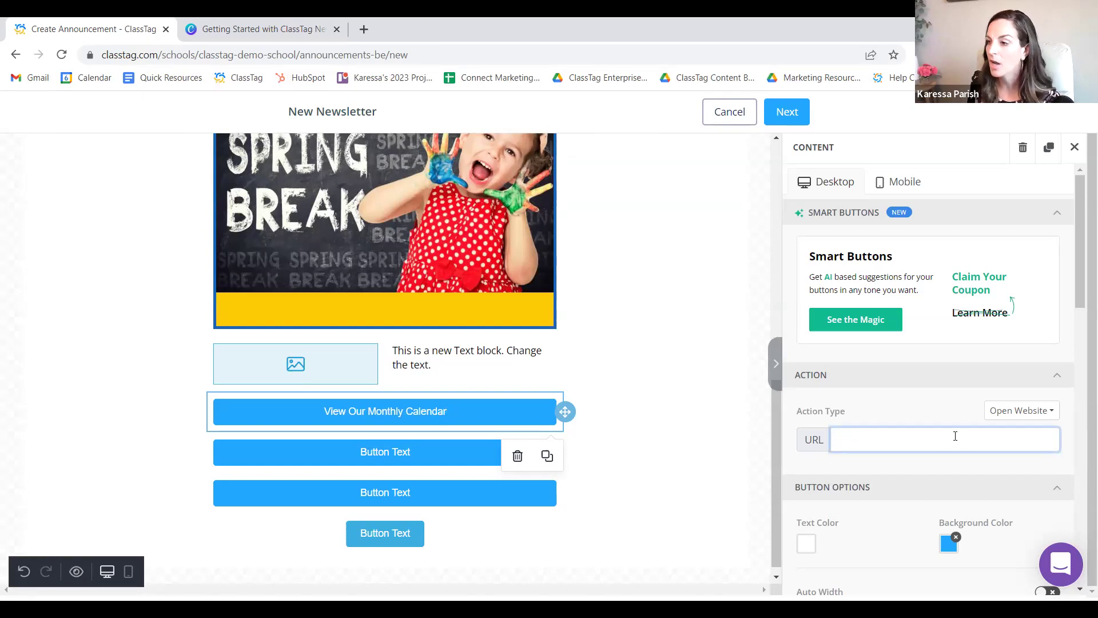
Label the second full-width button "Lunch Menu" and the third one "Staff Directory".
{"action": "left_click", "coordinate": [450, 449]}
{"action": "triple_click", "coordinate": [450, 448]}
{"action": "type", "text": "Lun"}
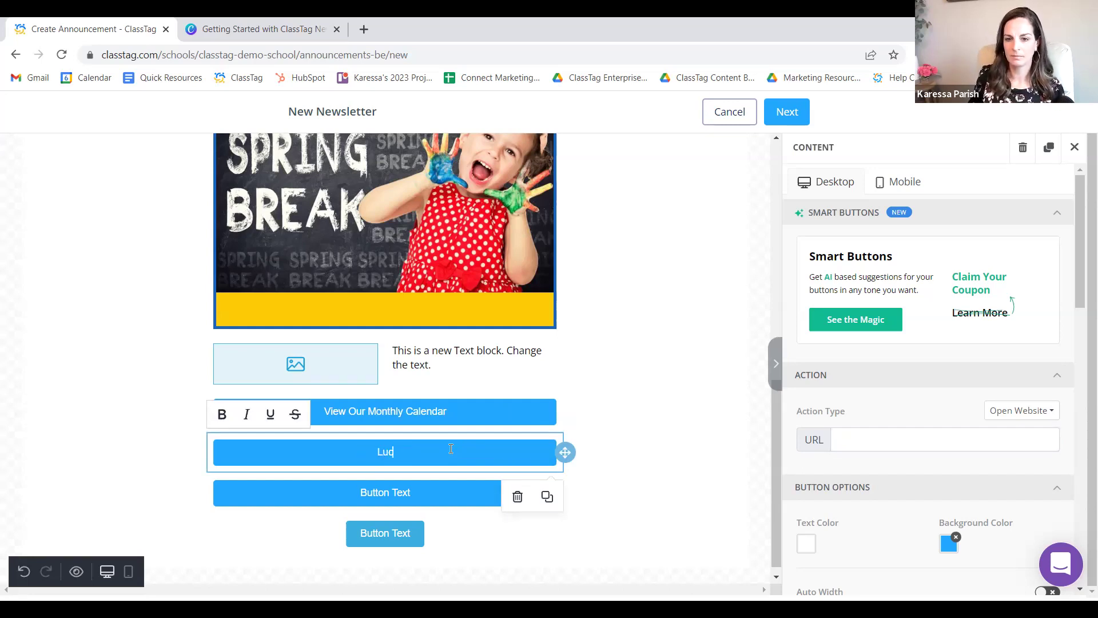
{"action": "type", "text": "ch Menu"}
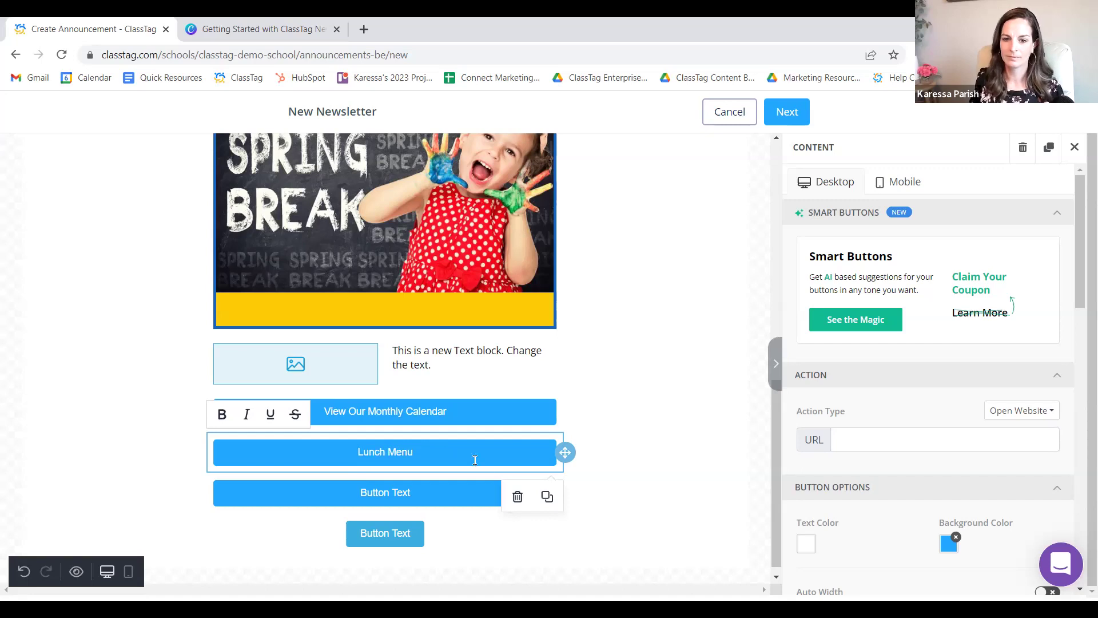
{"action": "triple_click", "coordinate": [460, 498]}
{"action": "type", "text": "Staff Directory"}
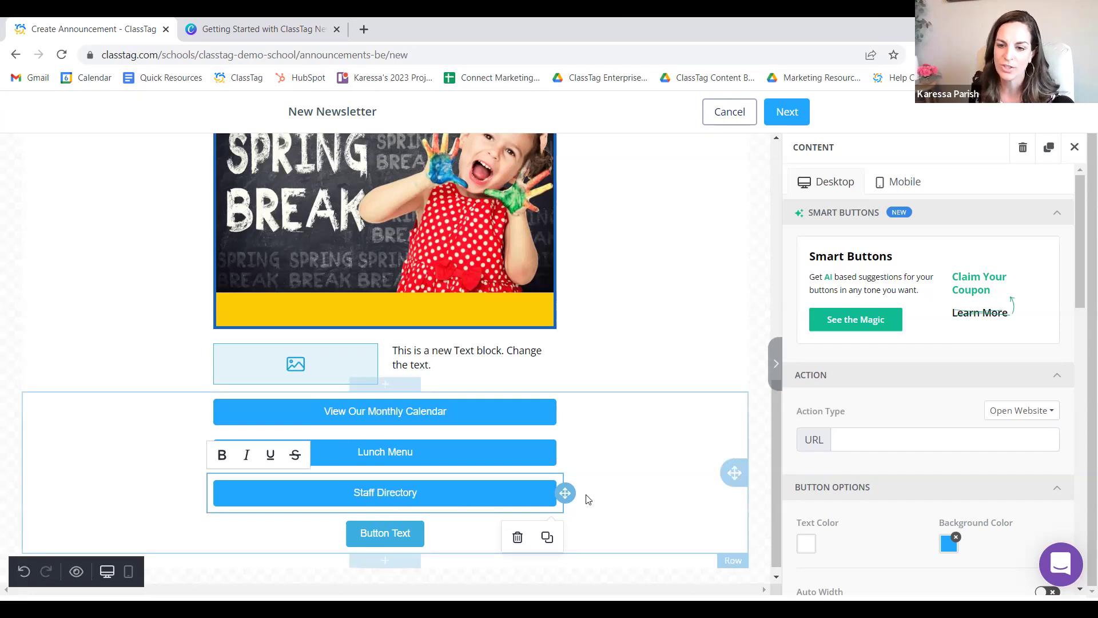
Delete the small placeholder button beneath the "Staff Directory" button.
{"action": "left_click", "coordinate": [588, 499]}
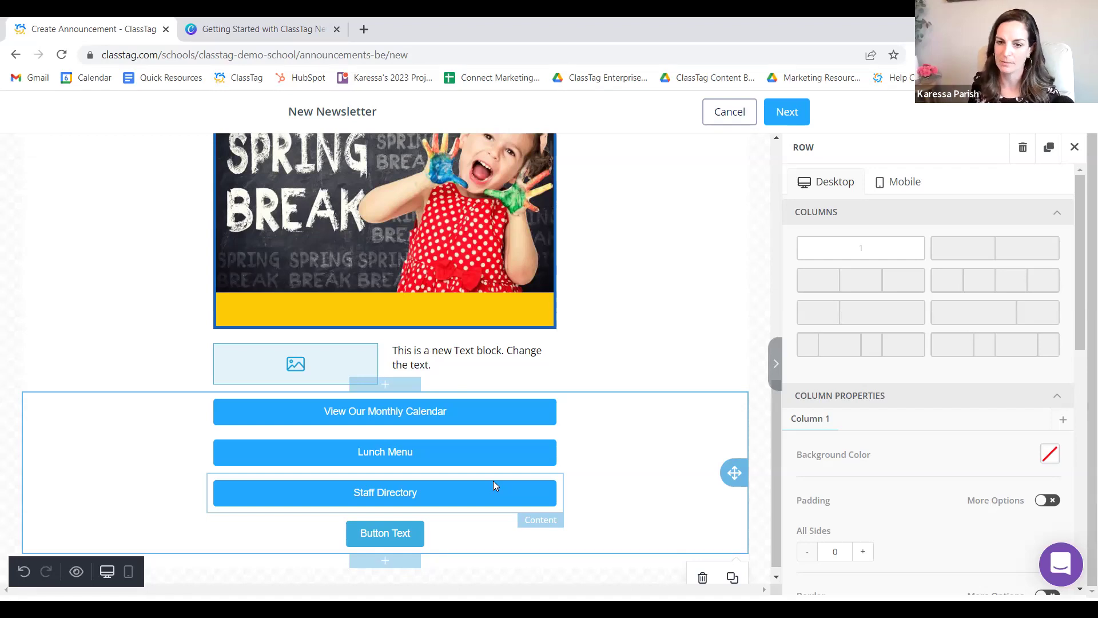
{"action": "left_click", "coordinate": [498, 533]}
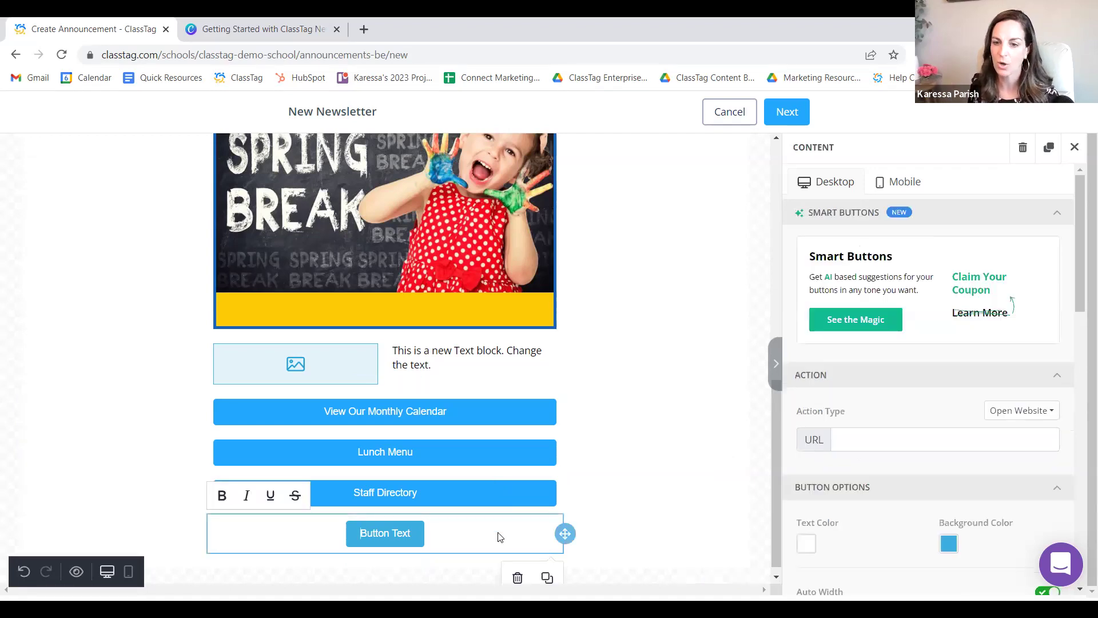
{"action": "left_click", "coordinate": [518, 579]}
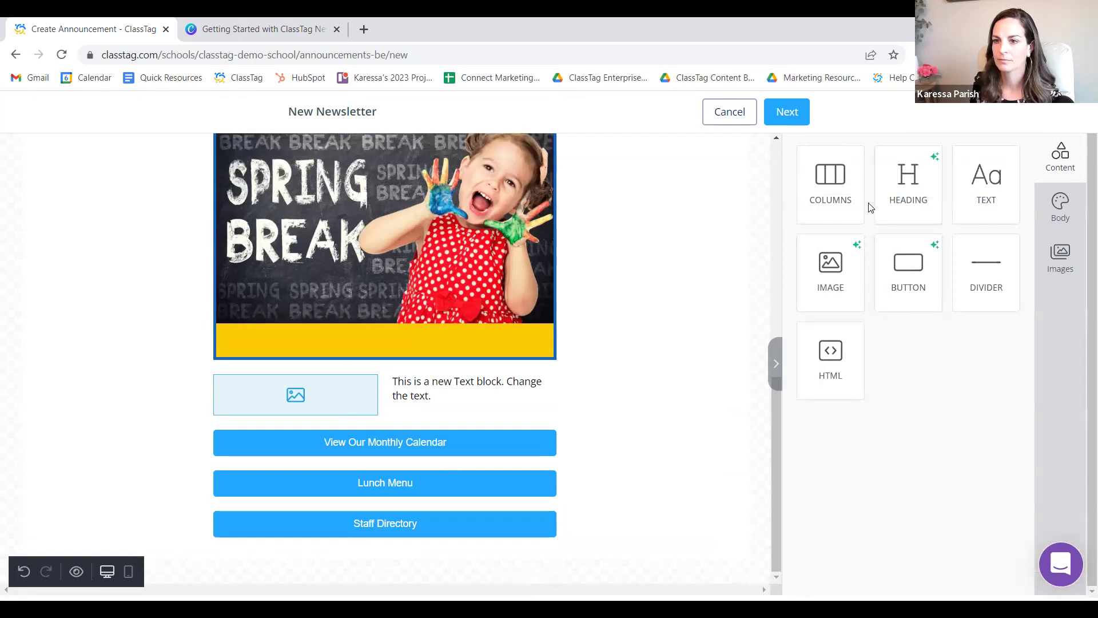
Place an image block beneath the "Staff Directory" button and a text block between that button and the image block.
{"action": "left_click_drag", "start_coordinate": [830, 274], "coordinate": [556, 544]}
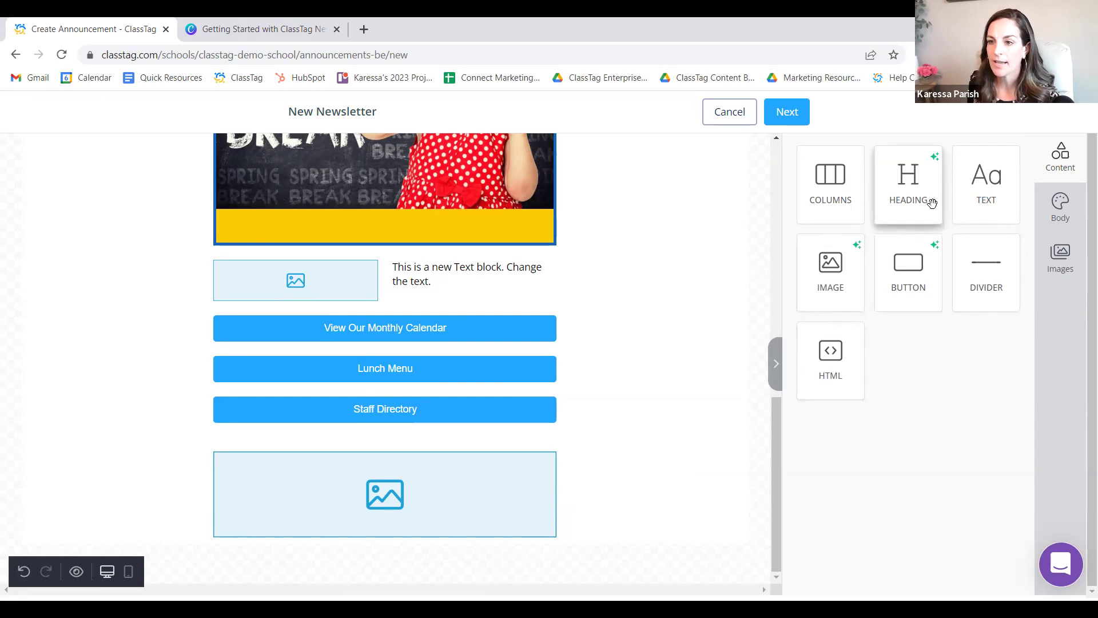
{"action": "left_click_drag", "start_coordinate": [610, 425], "coordinate": [546, 435]}
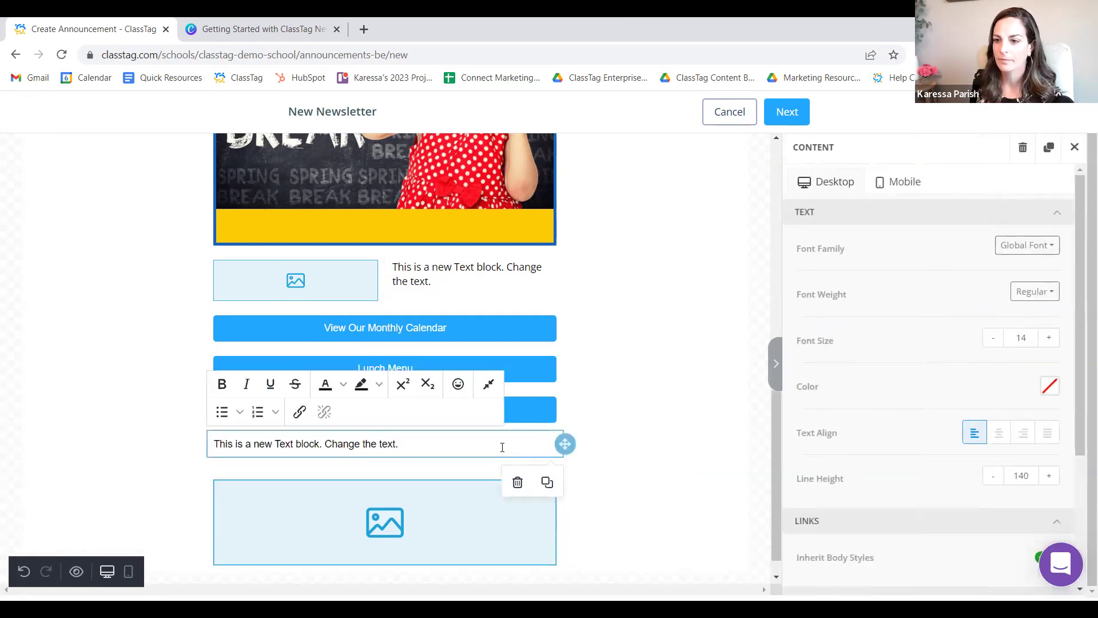
Set the text colour of the new text block beneath the buttons to yellow, F1C40F.
{"action": "scroll", "coordinate": [924, 358], "scroll_direction": "down", "scroll_amount": 3}
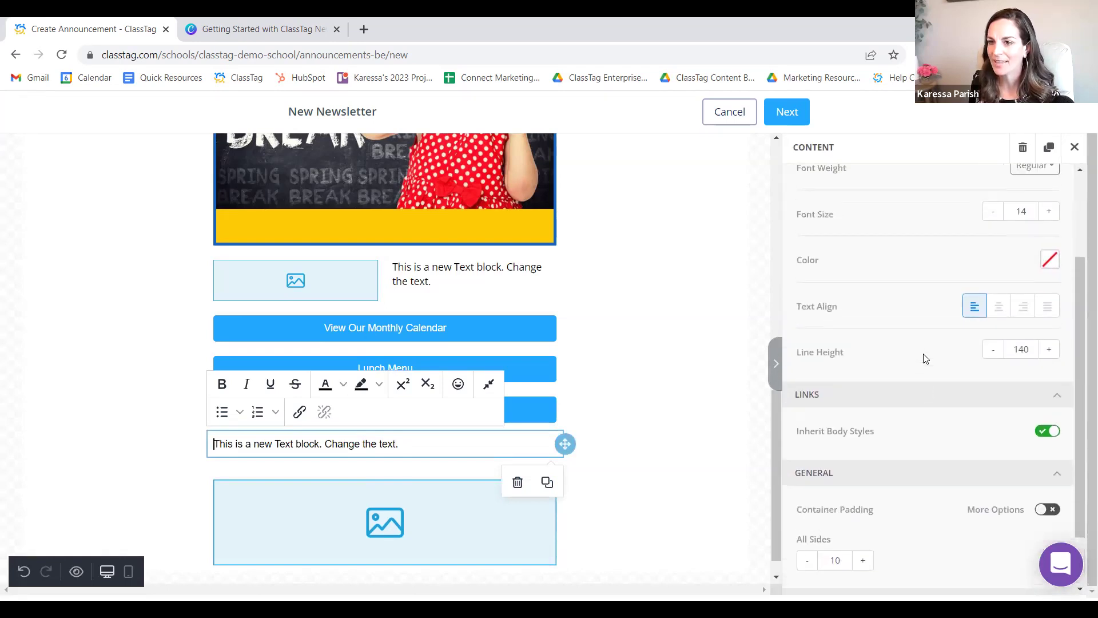
{"action": "left_click", "coordinate": [1052, 265]}
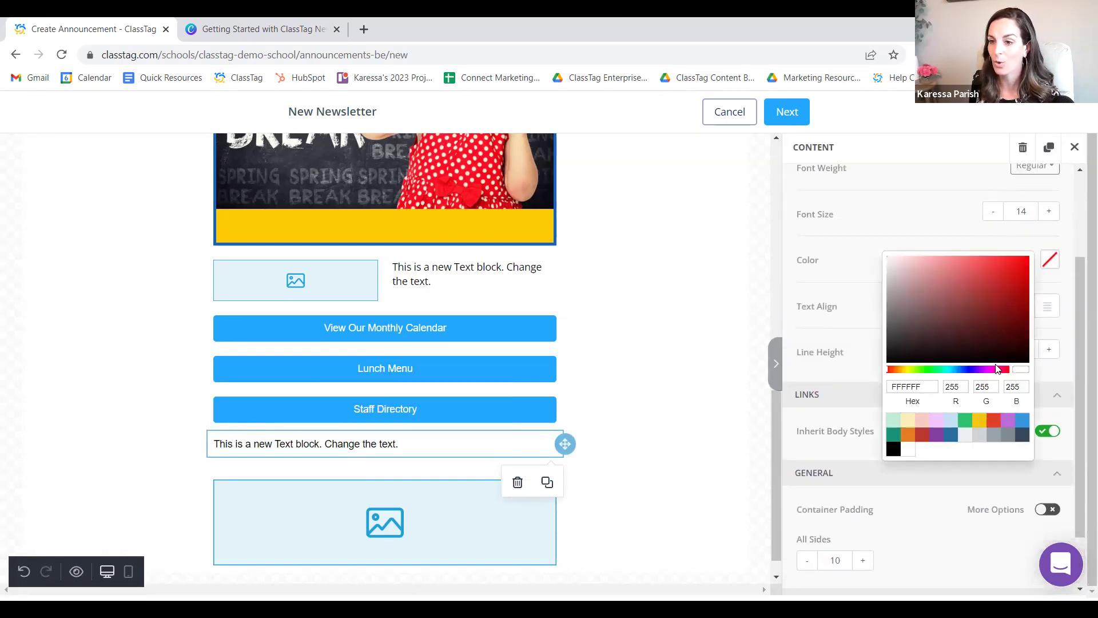
{"action": "left_click", "coordinate": [978, 422]}
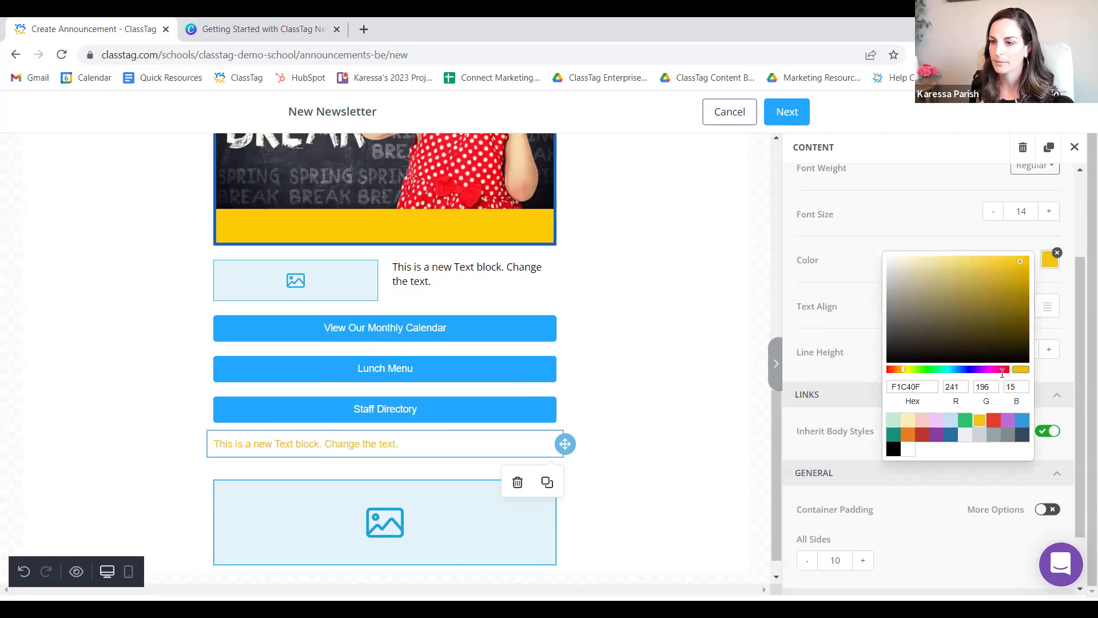
Remove the custom yellow text colour from the text block beneath the "Staff Directory" button.
{"action": "left_click", "coordinate": [1057, 258]}
{"action": "left_click", "coordinate": [1058, 255]}
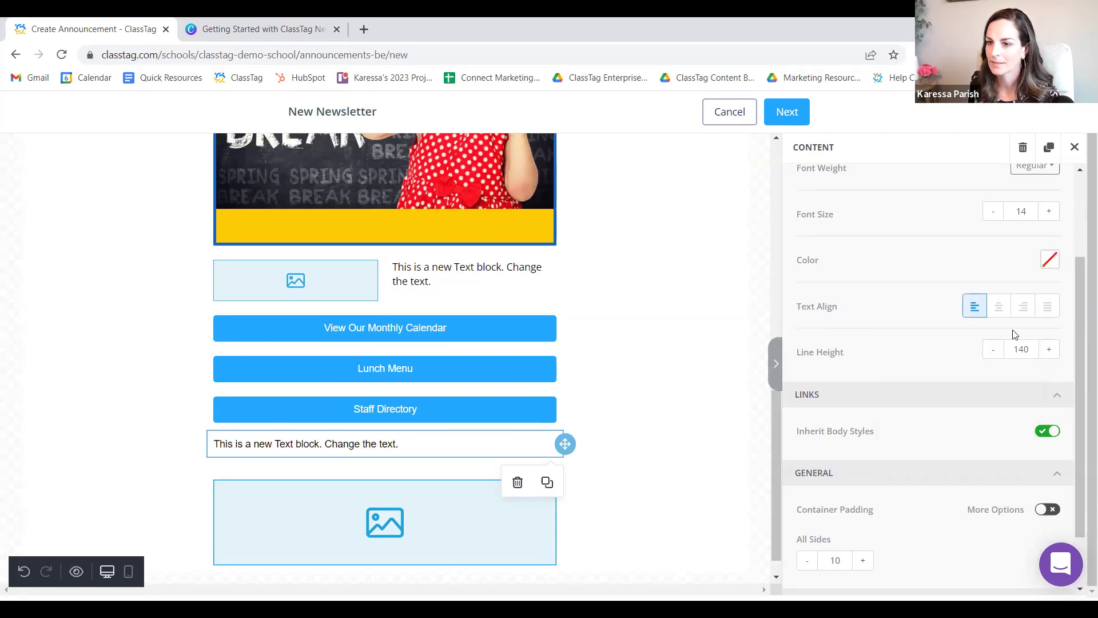
{"action": "scroll", "coordinate": [1014, 335], "scroll_direction": "down", "scroll_amount": 1}
{"action": "scroll", "coordinate": [969, 512], "scroll_direction": "up", "scroll_amount": 3}
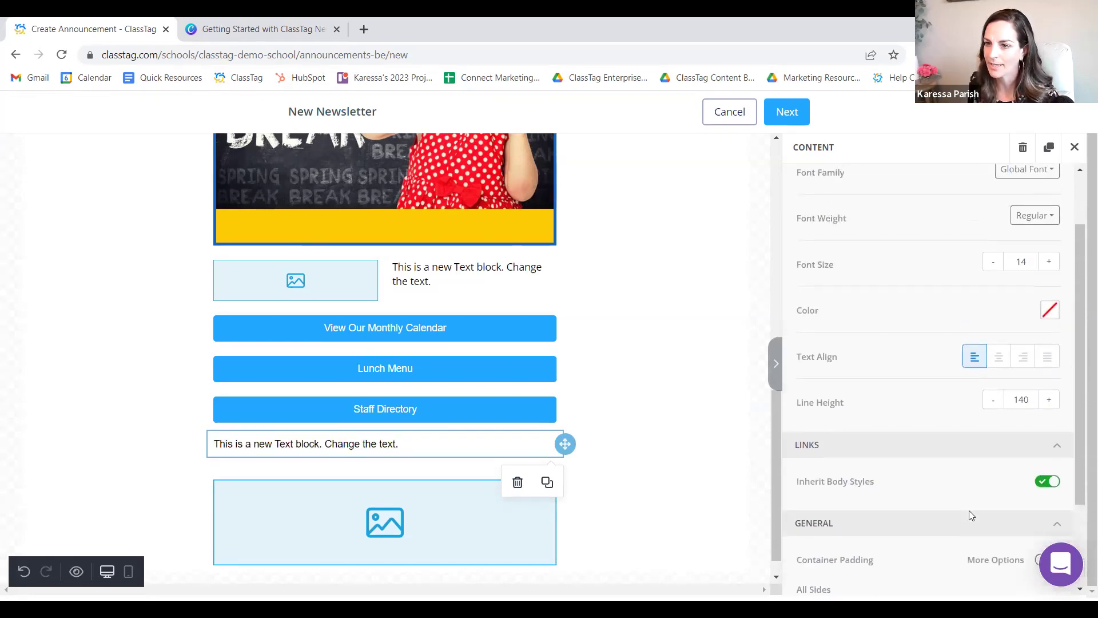
{"action": "left_click", "coordinate": [1050, 386]}
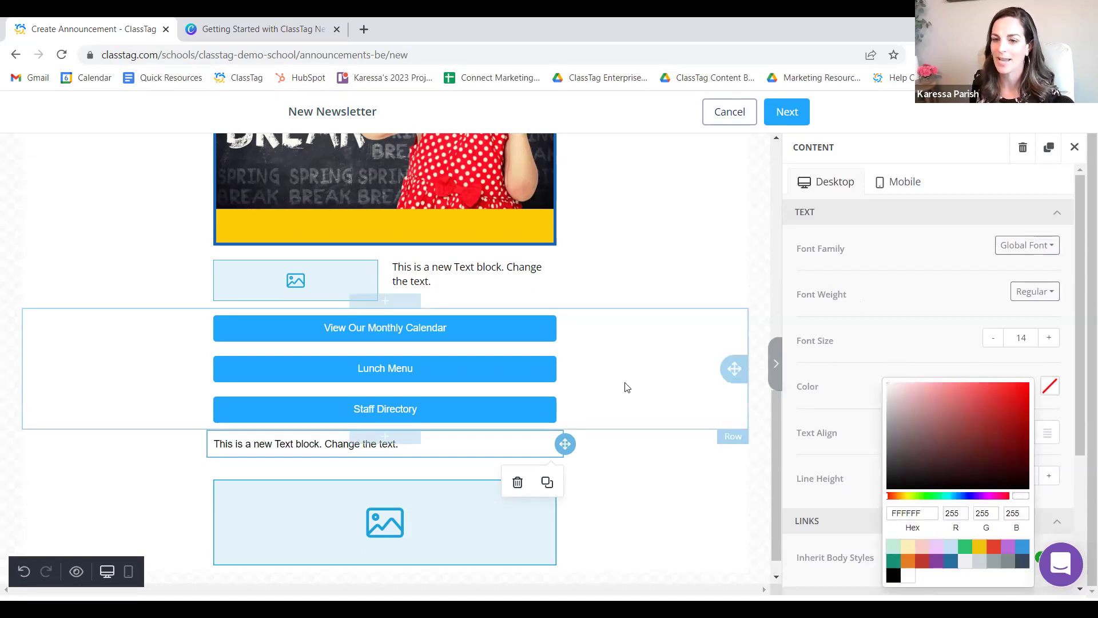
Place another text block between the existing text block and the image block at the end of the newsletter.
{"action": "left_click", "coordinate": [408, 503]}
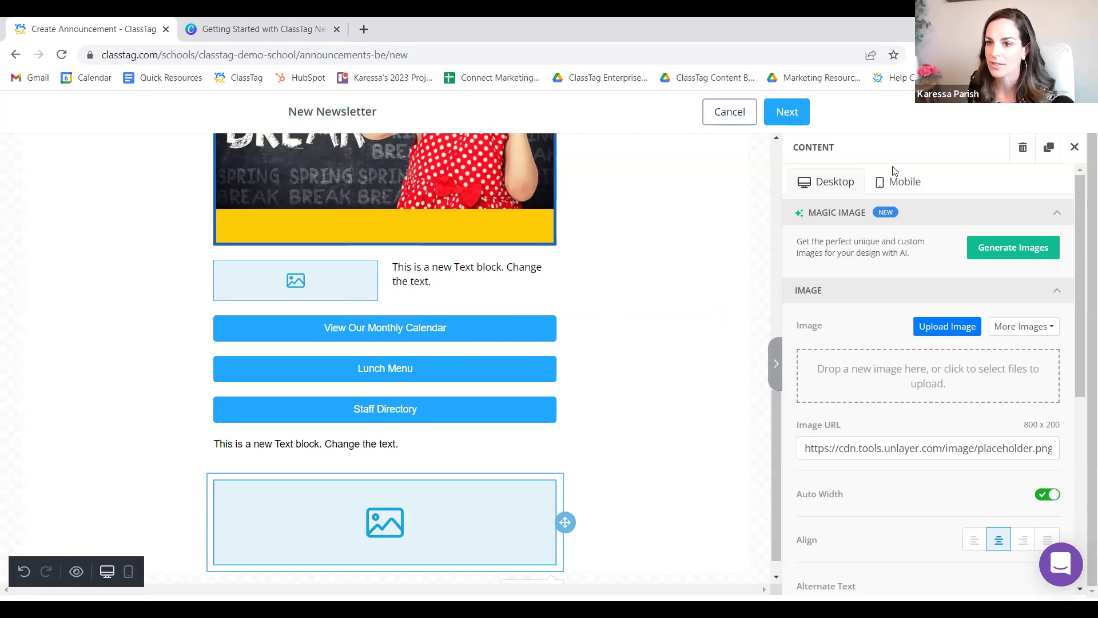
{"action": "left_click", "coordinate": [1071, 145]}
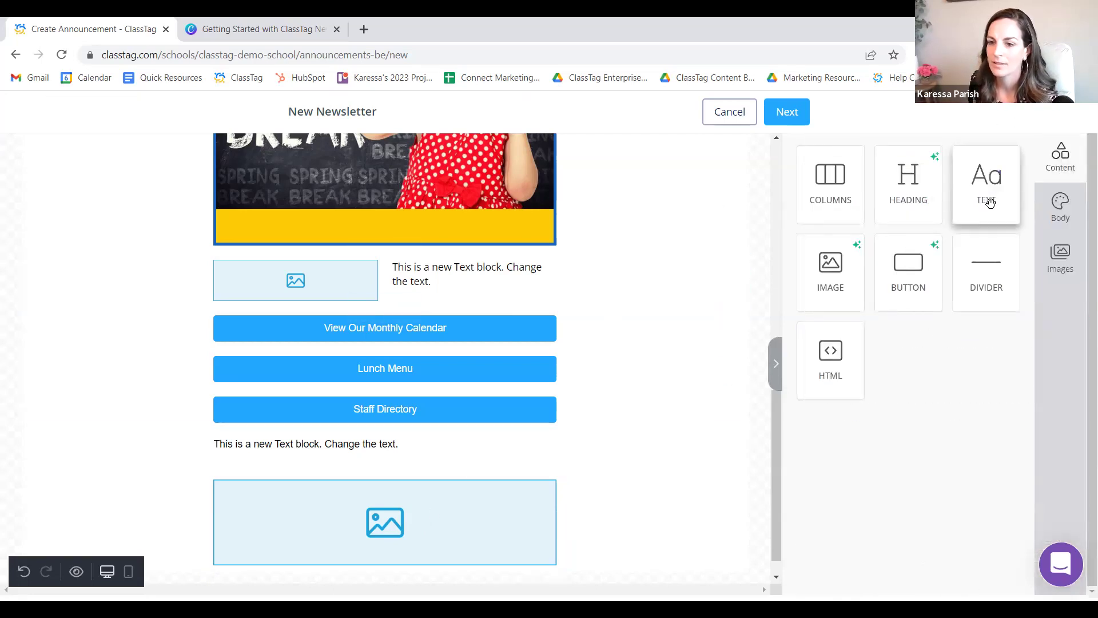
{"action": "left_click_drag", "start_coordinate": [555, 518], "coordinate": [564, 549]}
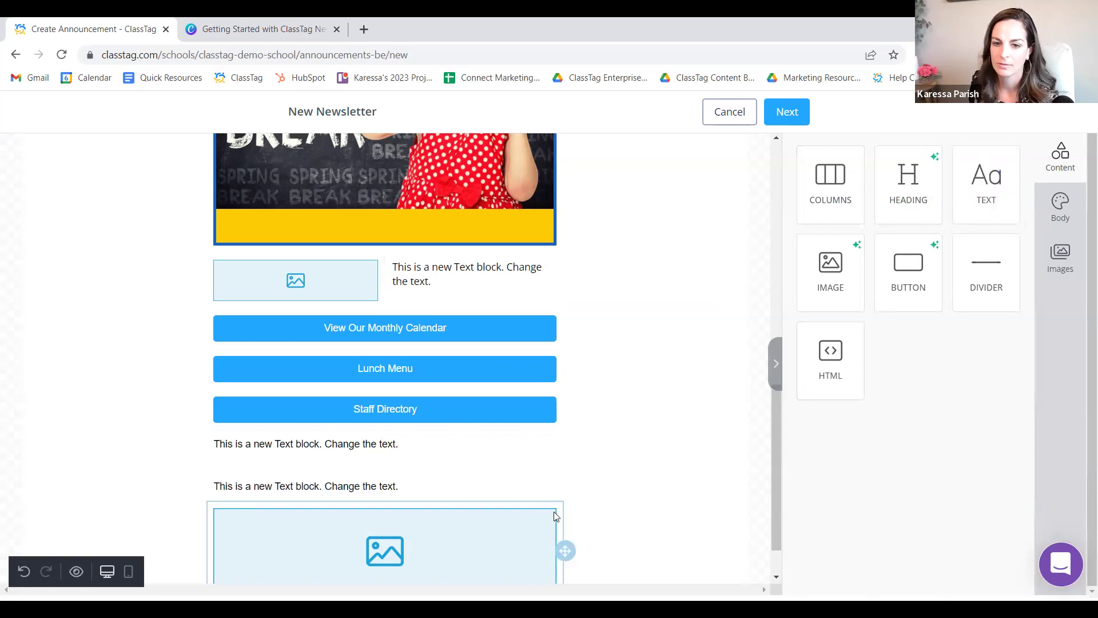
View the link action types available for the text directly above the final image block, without adding a link.
{"action": "left_click", "coordinate": [466, 481]}
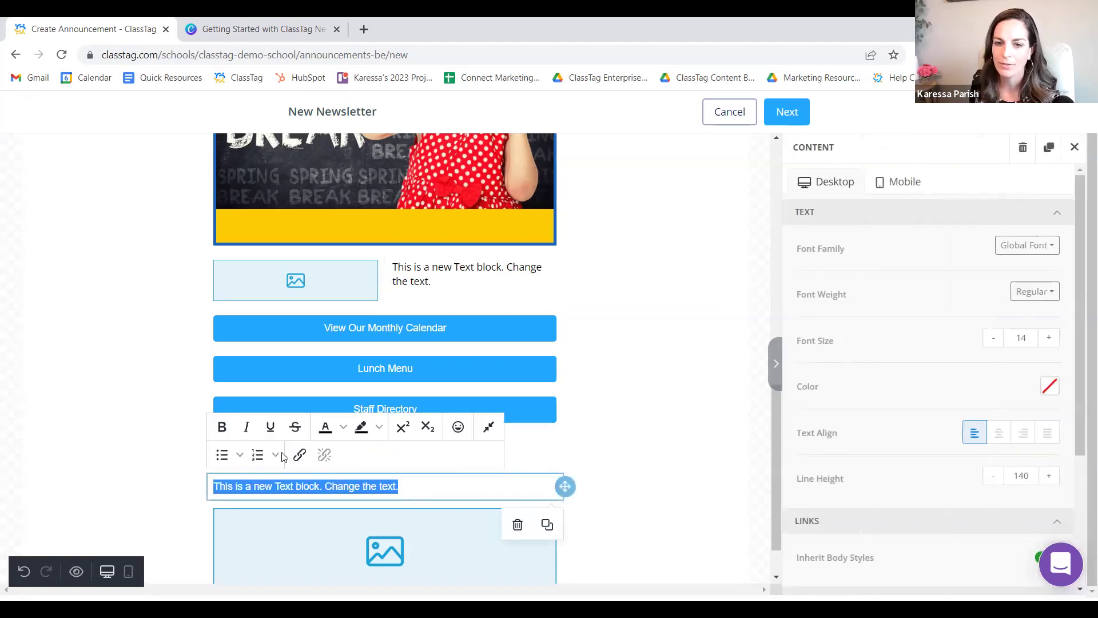
{"action": "left_click", "coordinate": [301, 458]}
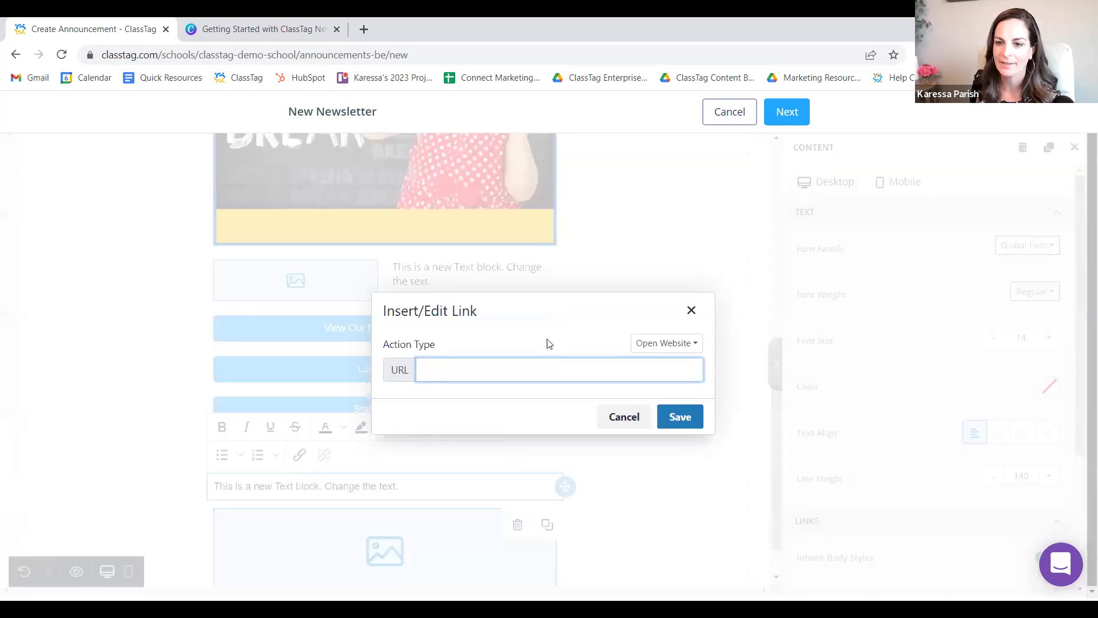
{"action": "left_click", "coordinate": [694, 345]}
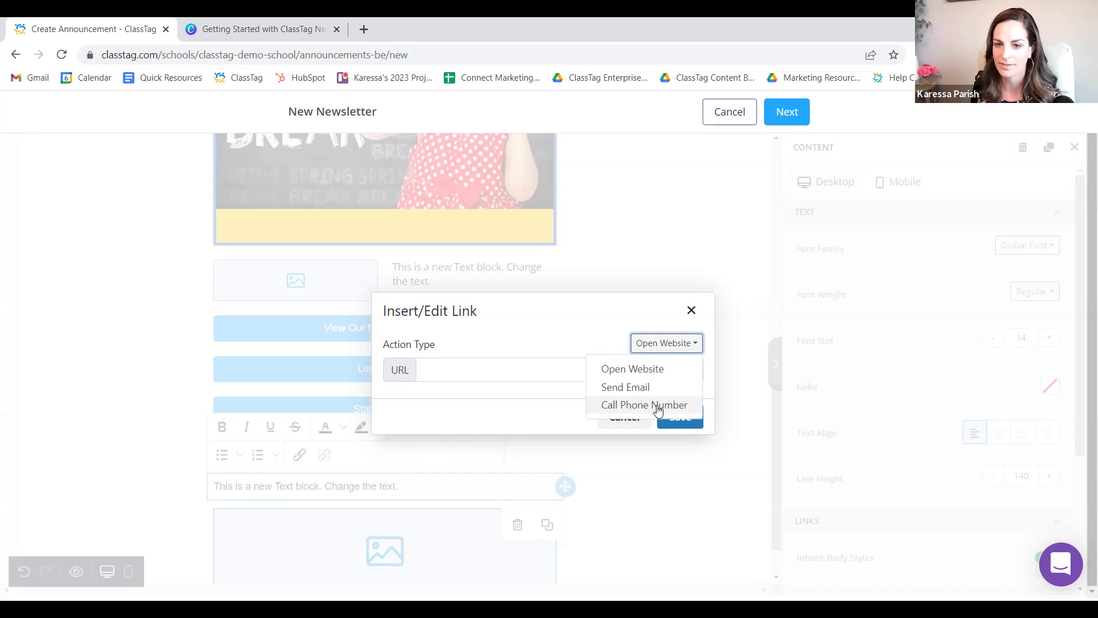
{"action": "left_click", "coordinate": [691, 312]}
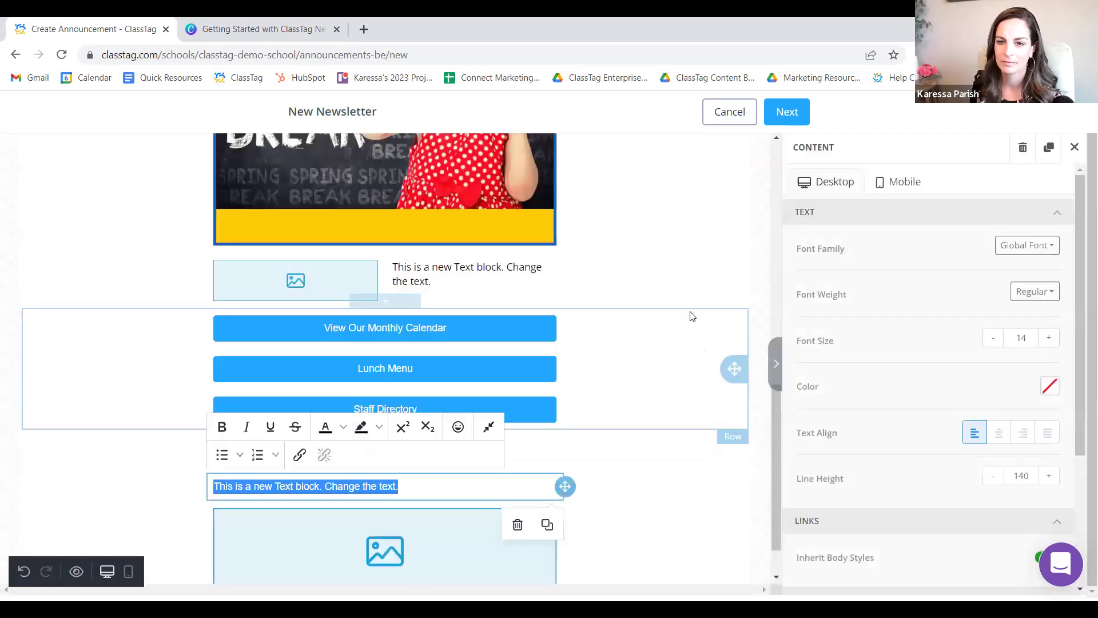
{"action": "scroll", "coordinate": [635, 501], "scroll_direction": "down", "scroll_amount": 1}
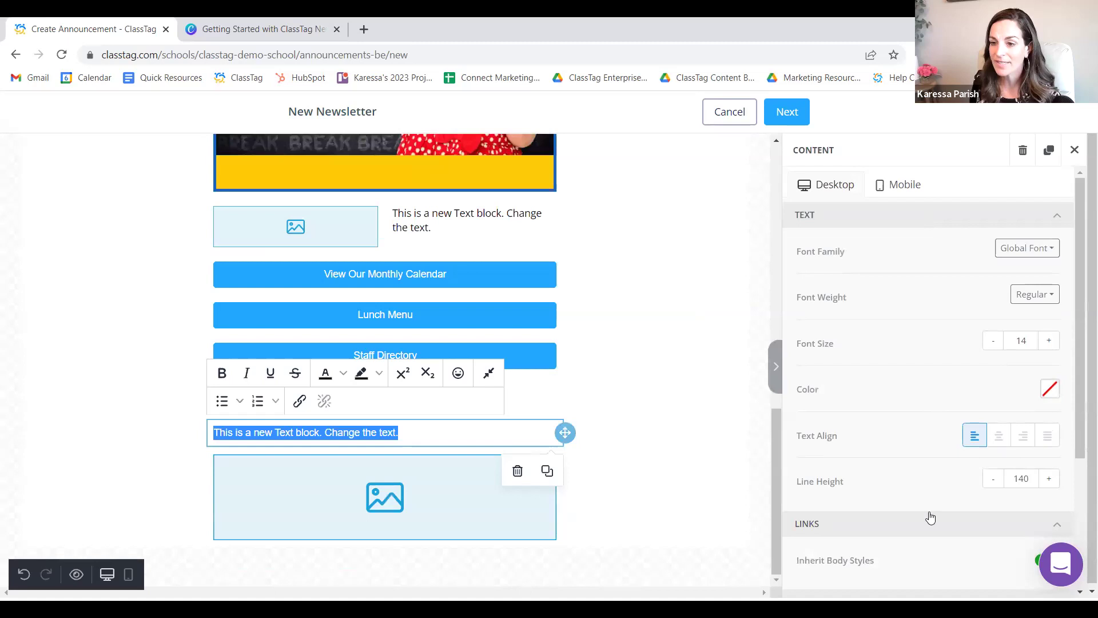
{"action": "left_click", "coordinate": [1074, 151]}
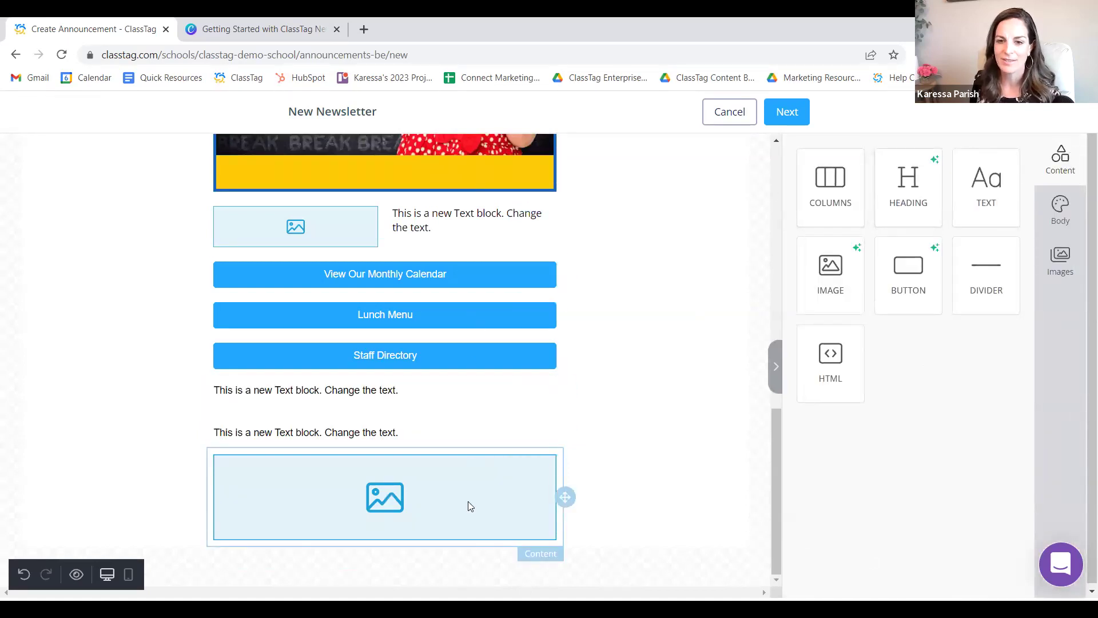
Set the background colour of the whole newsletter body to light blue, C2E0F4.
{"action": "scroll", "coordinate": [467, 501], "scroll_direction": "up", "scroll_amount": 10}
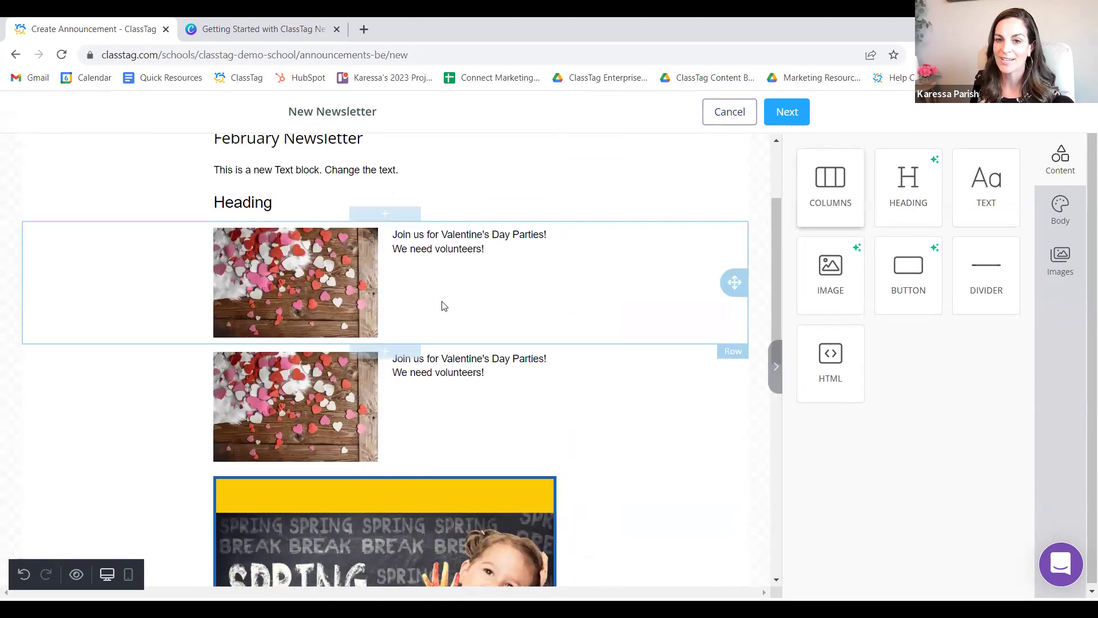
{"action": "scroll", "coordinate": [716, 247], "scroll_direction": "up", "scroll_amount": 3}
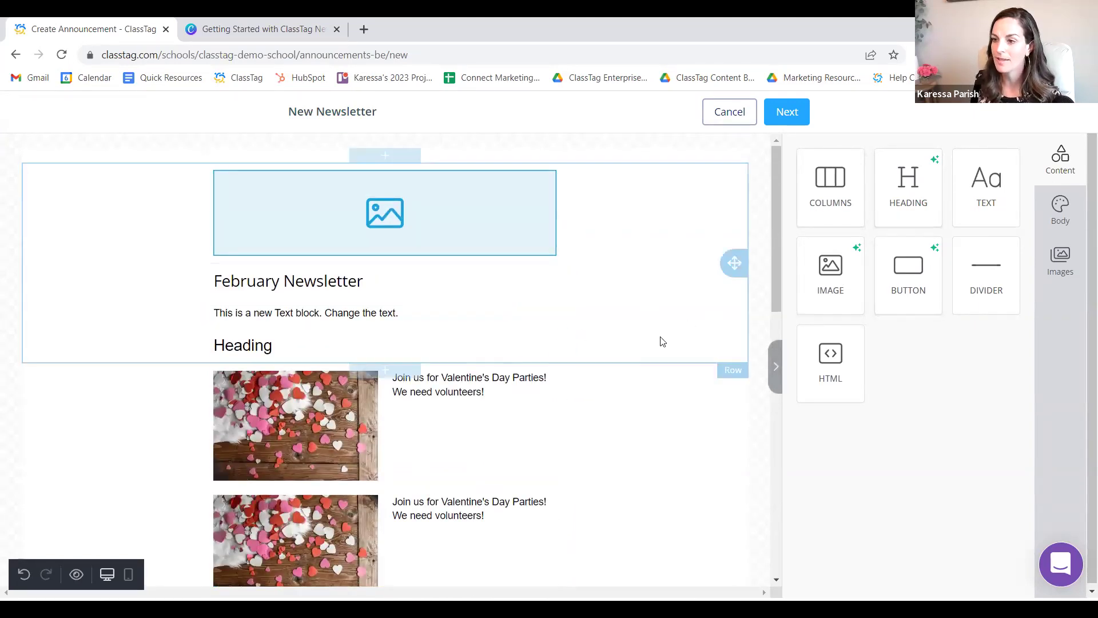
{"action": "scroll", "coordinate": [575, 373], "scroll_direction": "down", "scroll_amount": 3}
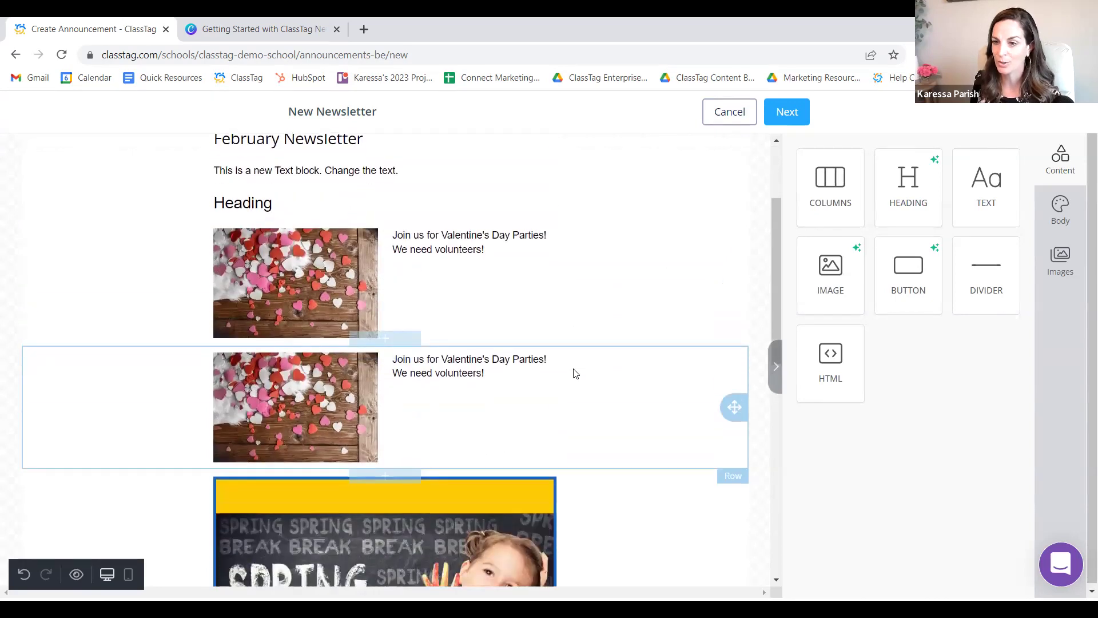
{"action": "left_click", "coordinate": [1065, 223]}
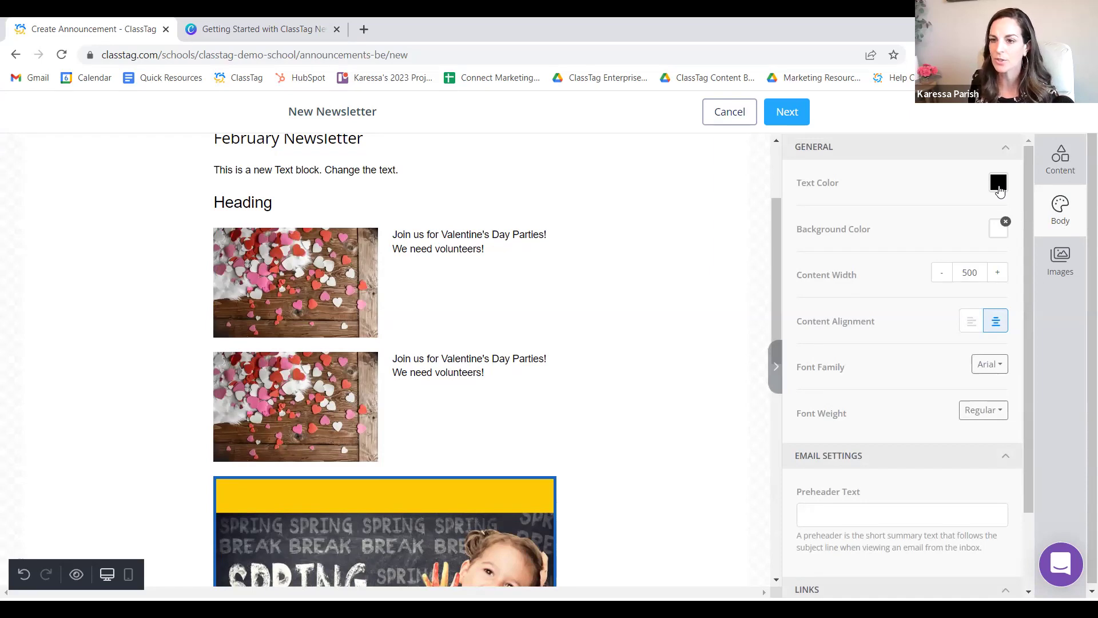
{"action": "left_click", "coordinate": [997, 241]}
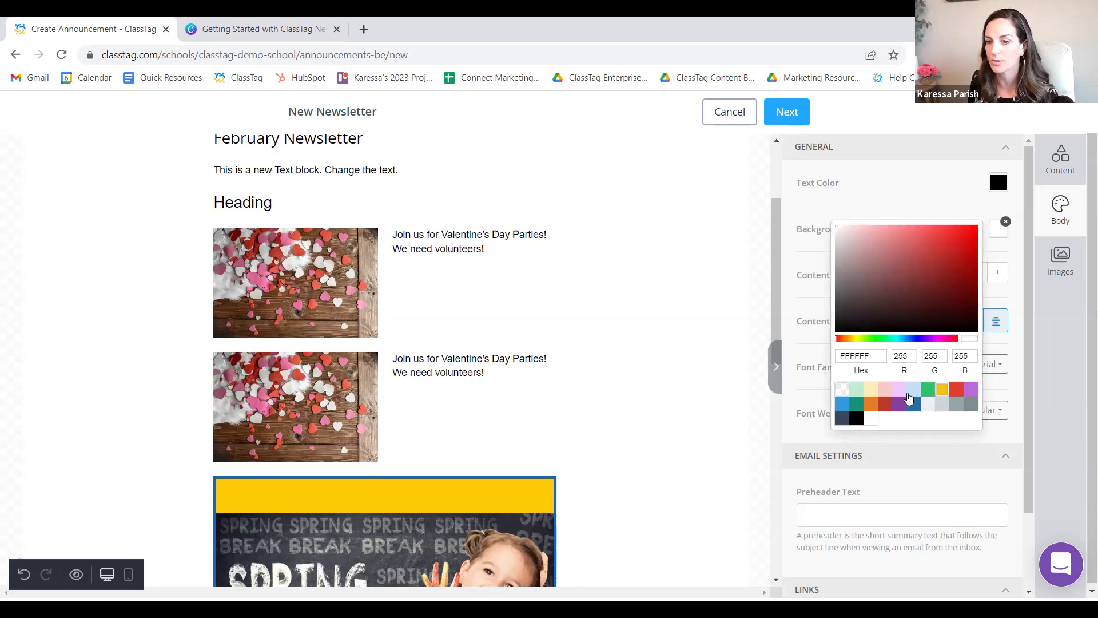
{"action": "left_click", "coordinate": [909, 394]}
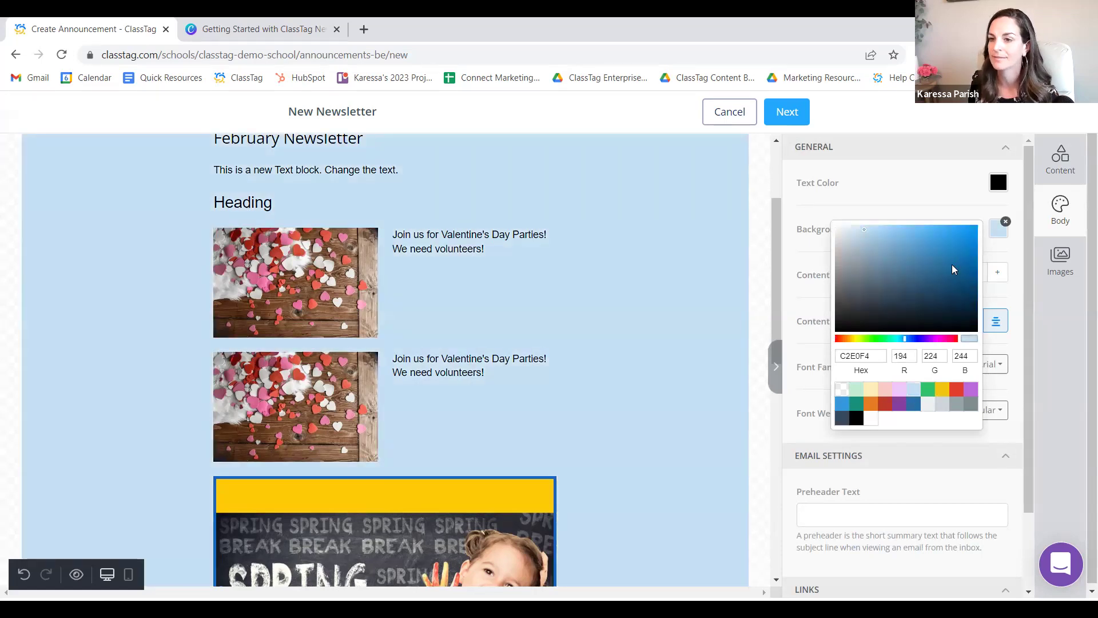
{"action": "left_click", "coordinate": [960, 212]}
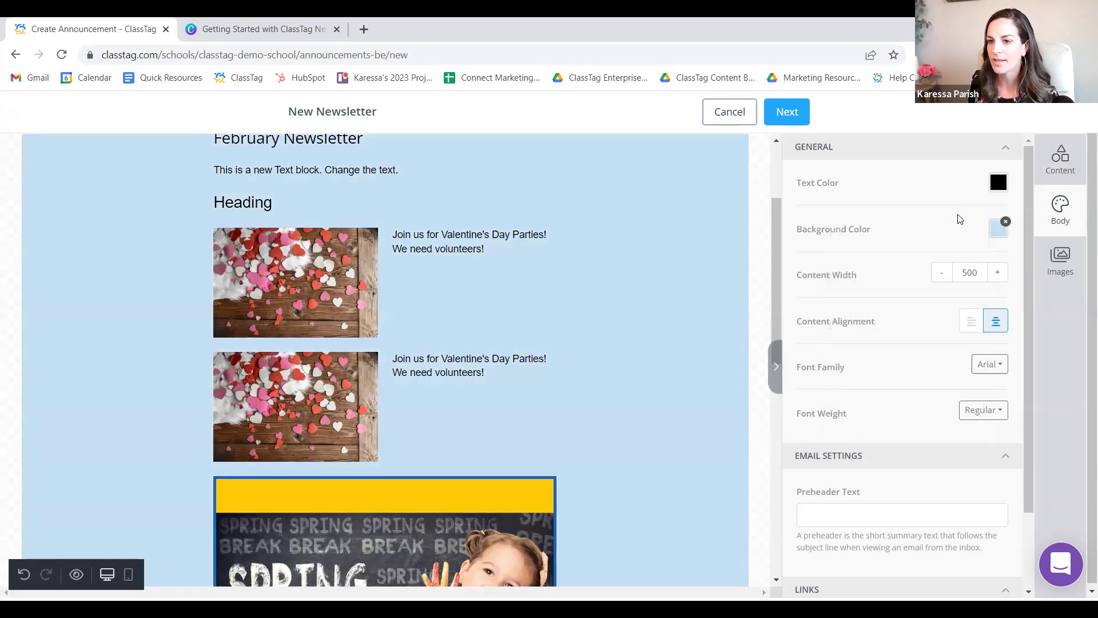
Set the content width of the newsletter body to 660.
{"action": "left_click", "coordinate": [997, 272]}
{"action": "left_click", "coordinate": [997, 273]}
{"action": "left_click", "coordinate": [997, 273]}
{"action": "left_click", "coordinate": [997, 273]}
{"action": "left_click", "coordinate": [996, 273]}
{"action": "left_click", "coordinate": [997, 273]}
{"action": "left_click", "coordinate": [997, 273]}
{"action": "left_click", "coordinate": [997, 273]}
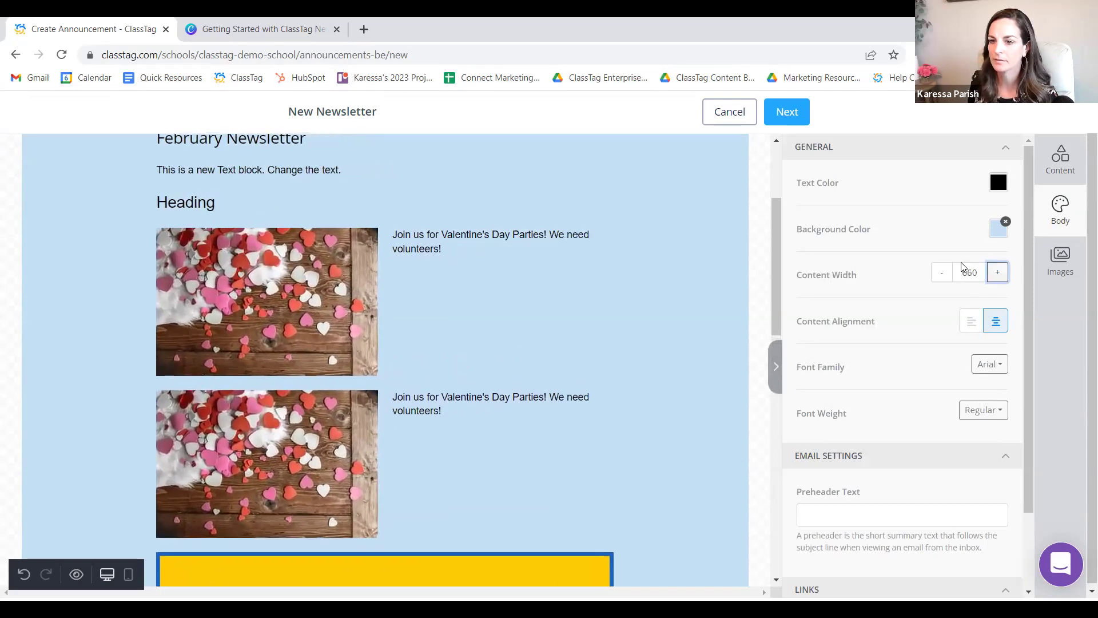
Look through the remaining body, email and link settings and browse the stock image library, returning to the content blocks.
{"action": "scroll", "coordinate": [944, 250], "scroll_direction": "down", "scroll_amount": 1}
{"action": "scroll", "coordinate": [944, 250], "scroll_direction": "down", "scroll_amount": 2}
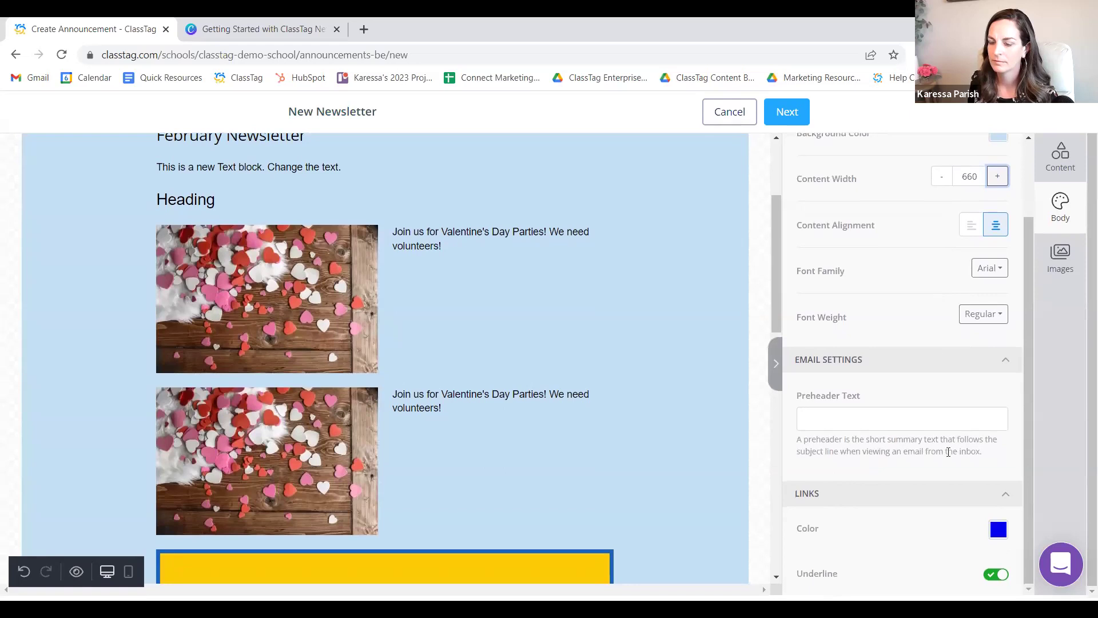
{"action": "scroll", "coordinate": [903, 557], "scroll_direction": "up", "scroll_amount": 3}
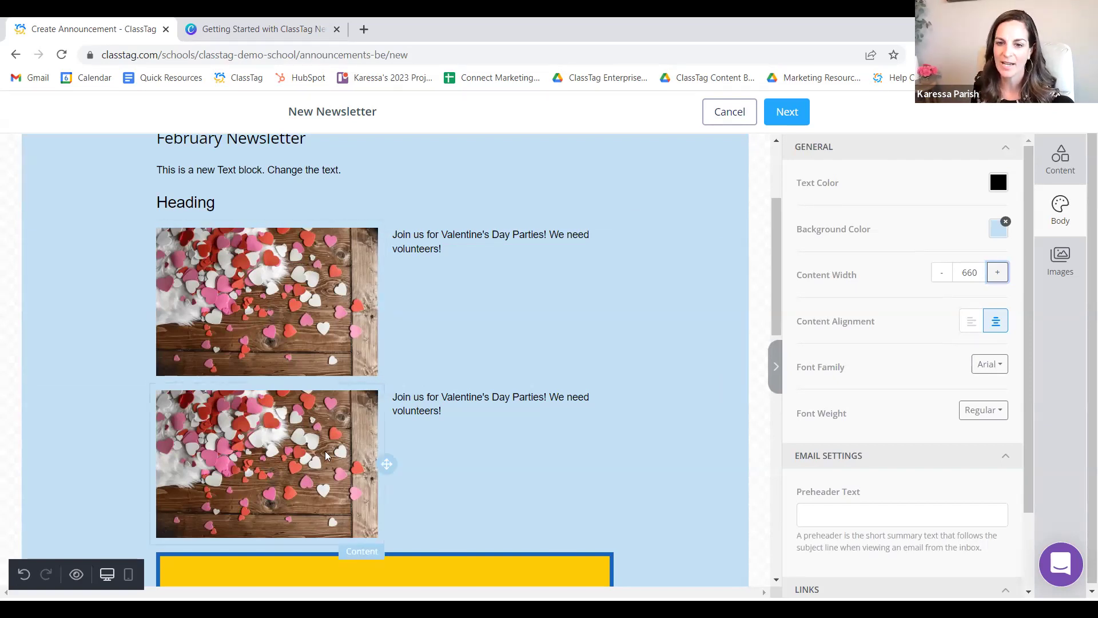
{"action": "left_click", "coordinate": [1005, 150]}
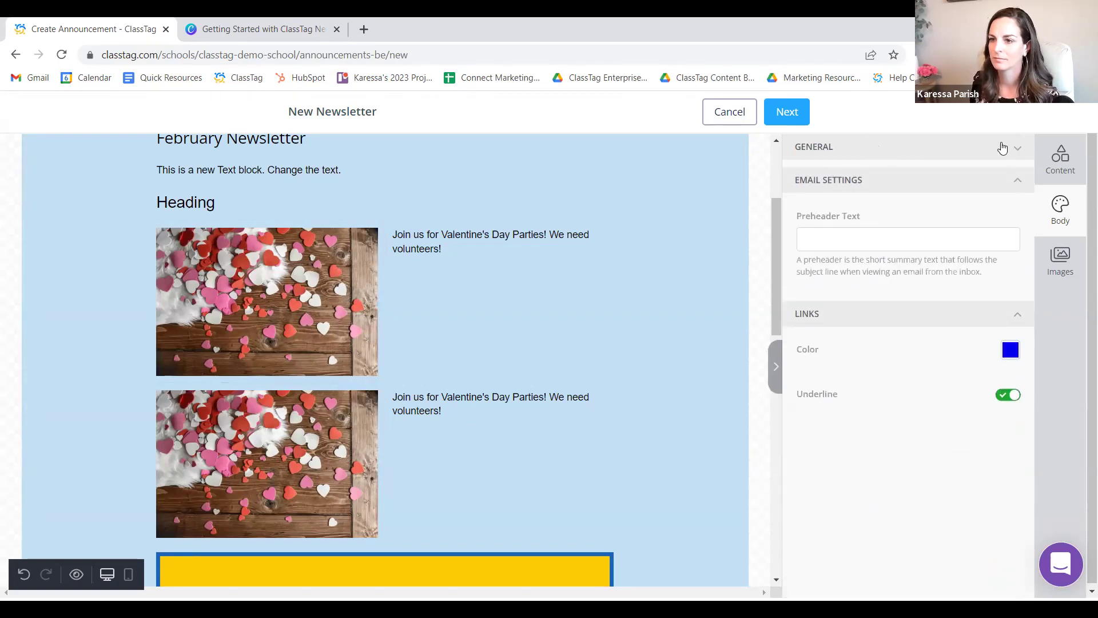
{"action": "left_click", "coordinate": [1019, 149]}
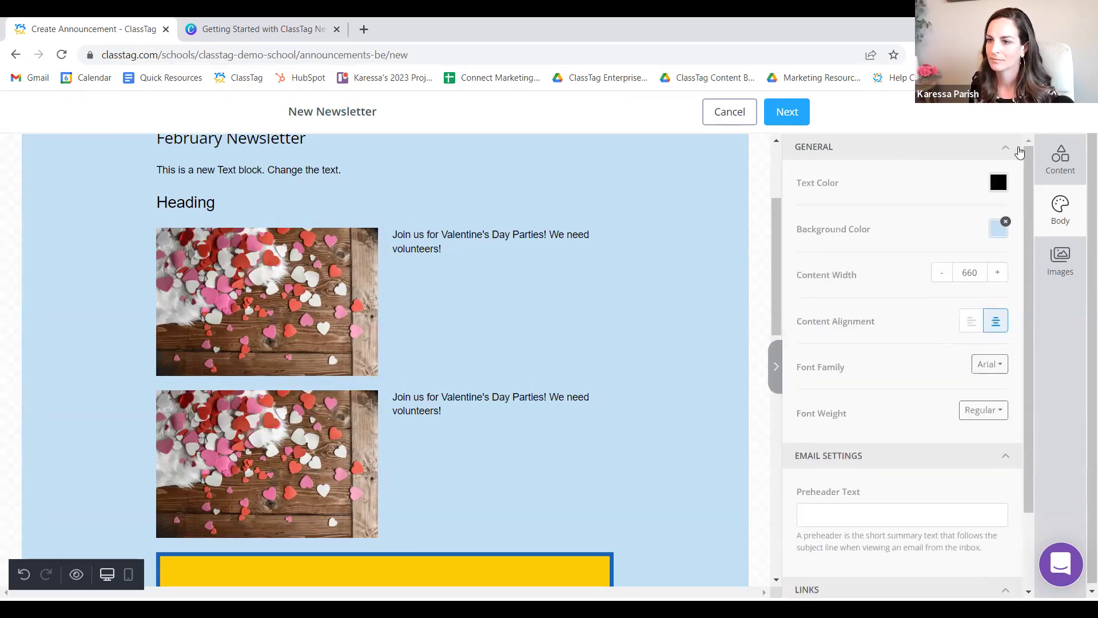
{"action": "left_click", "coordinate": [1058, 274]}
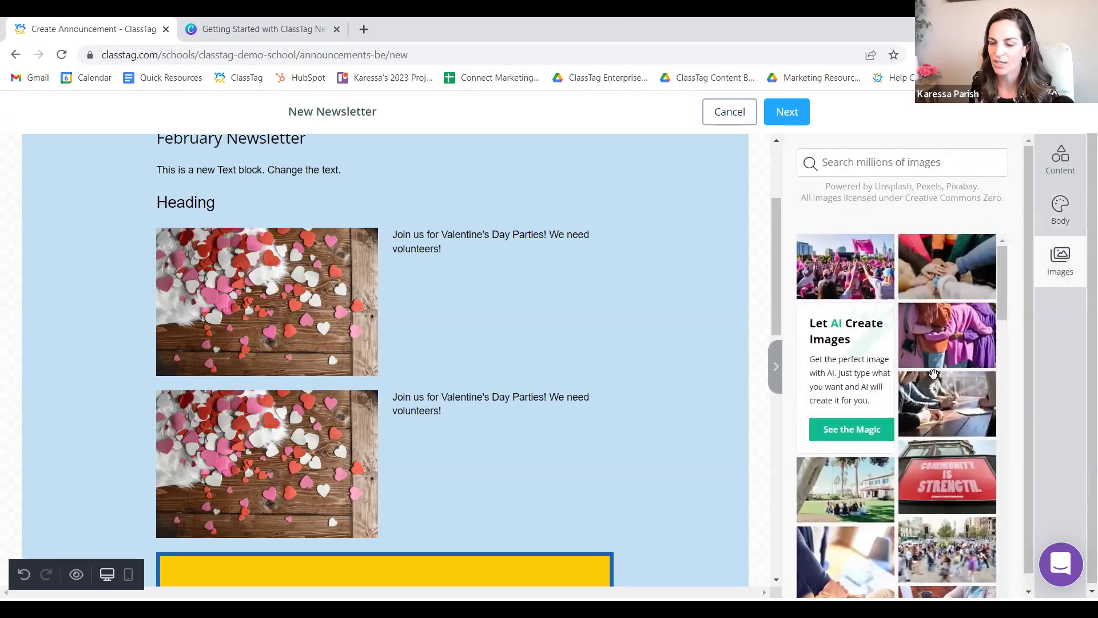
{"action": "scroll", "coordinate": [894, 546], "scroll_direction": "down", "scroll_amount": 10}
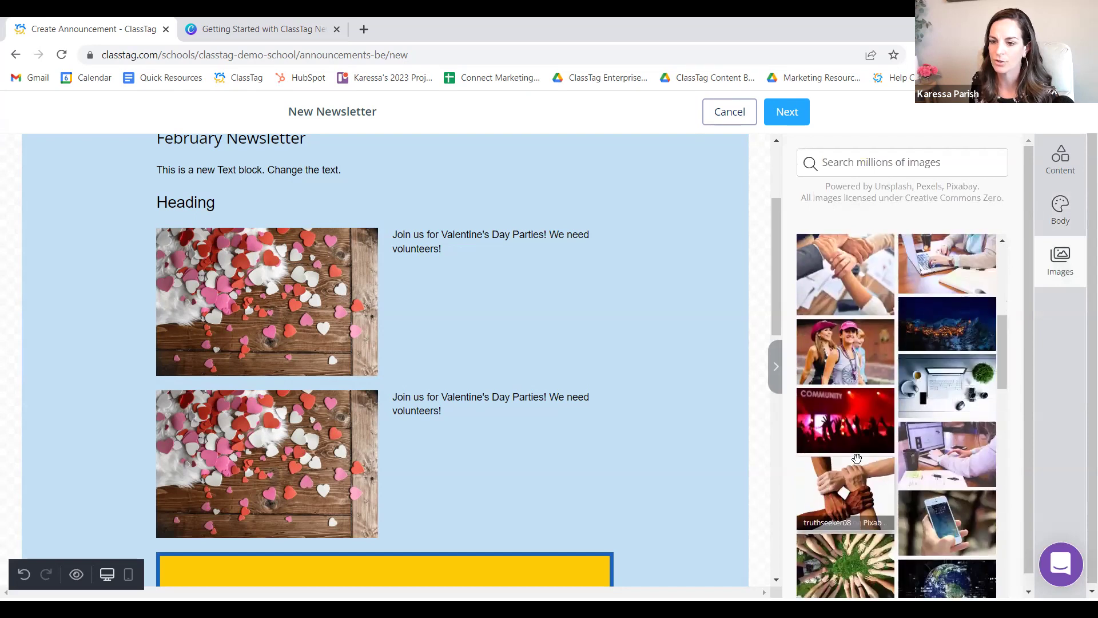
{"action": "scroll", "coordinate": [888, 400], "scroll_direction": "up", "scroll_amount": 10}
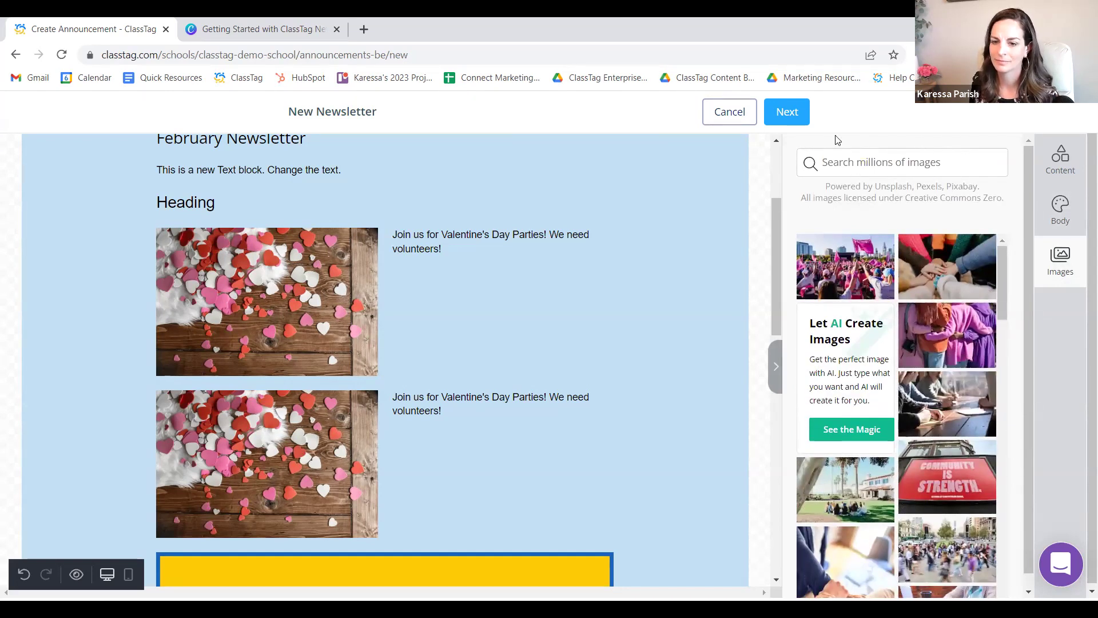
{"action": "scroll", "coordinate": [772, 238], "scroll_direction": "up", "scroll_amount": 3}
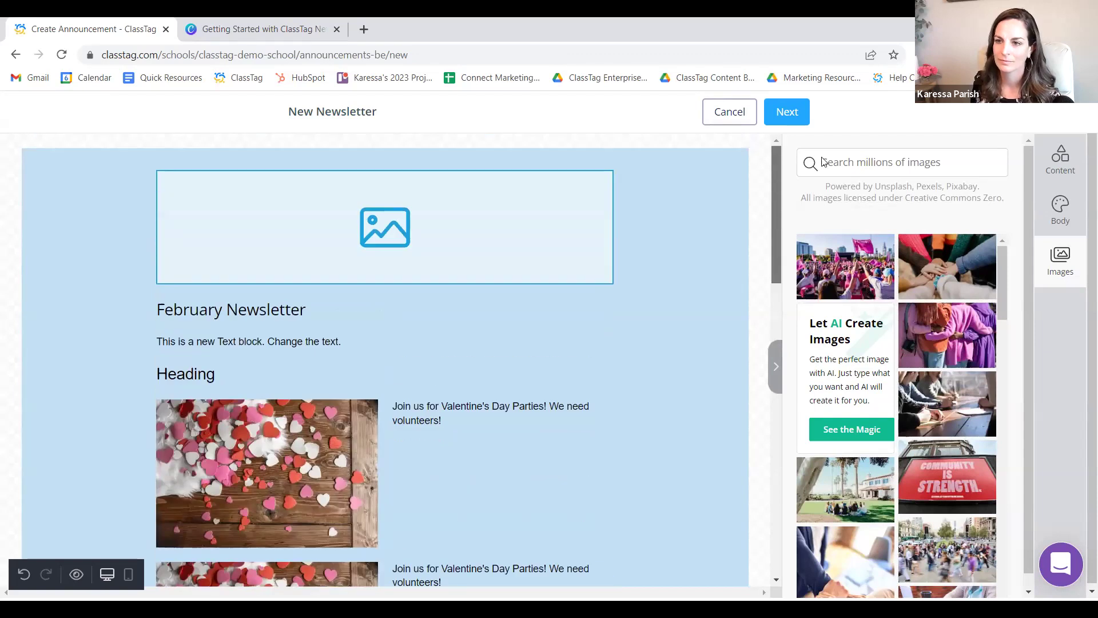
{"action": "left_click", "coordinate": [1060, 160]}
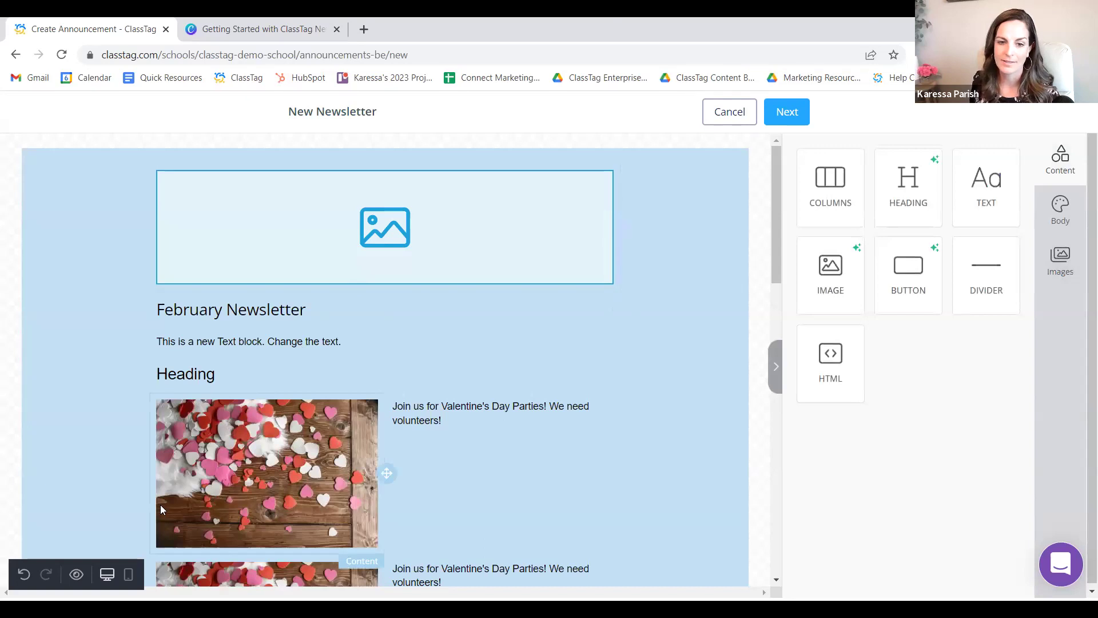
Preview the newsletter at the 1280 px desktop size, and check its mobile layout in the editor before restoring the desktop layout.
{"action": "left_click", "coordinate": [24, 575]}
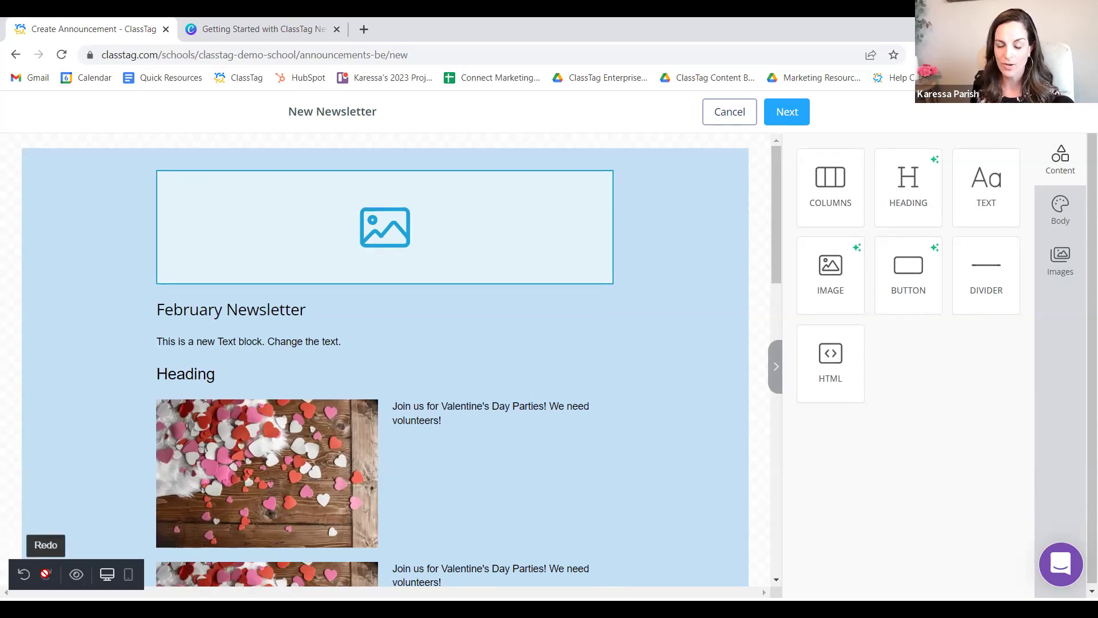
{"action": "left_click", "coordinate": [83, 578]}
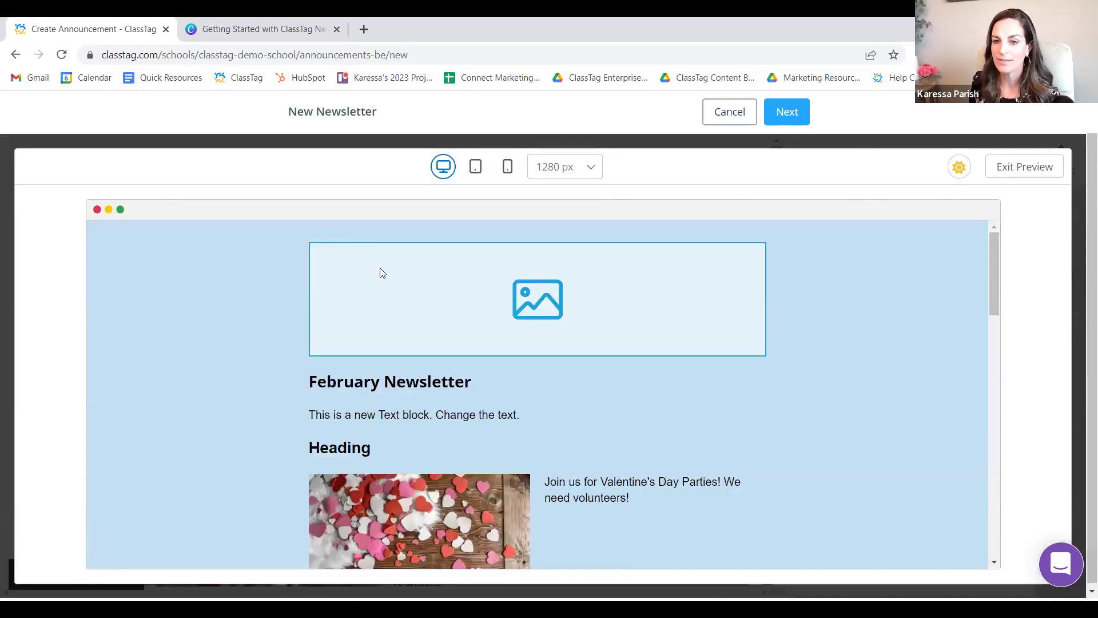
{"action": "scroll", "coordinate": [380, 267], "scroll_direction": "down", "scroll_amount": 5}
{"action": "scroll", "coordinate": [393, 229], "scroll_direction": "up", "scroll_amount": 5}
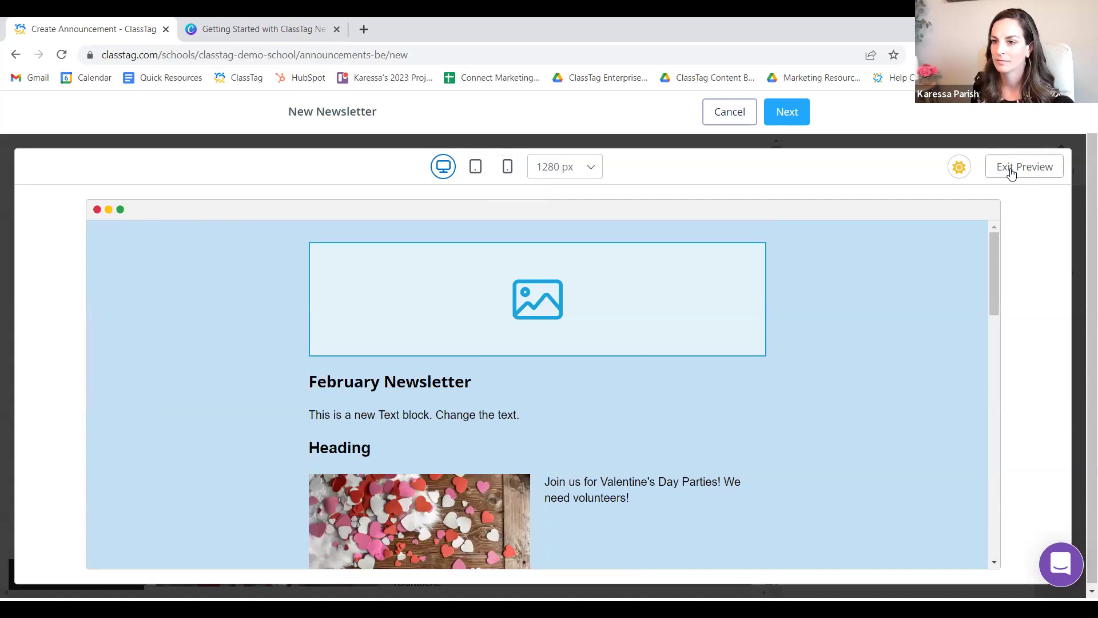
{"action": "left_click", "coordinate": [1010, 171]}
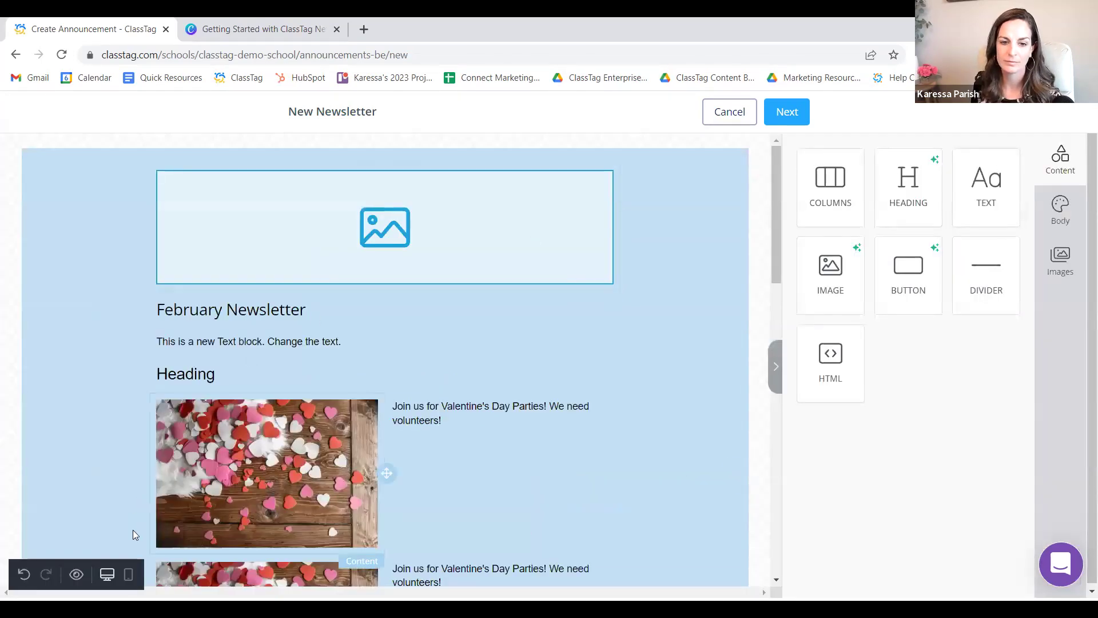
{"action": "left_click", "coordinate": [128, 576]}
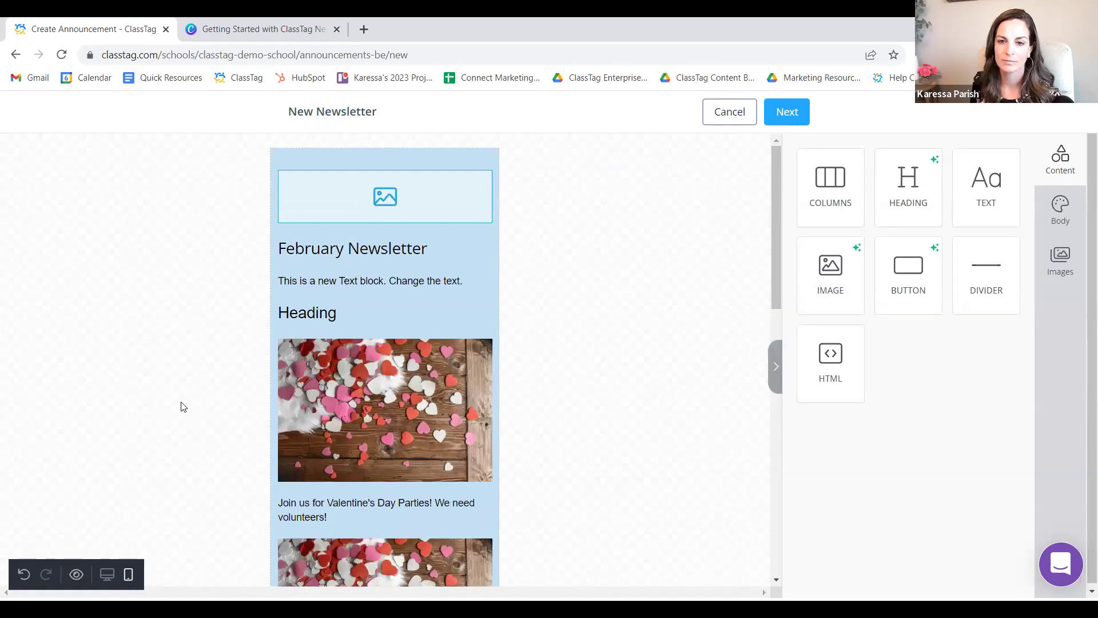
{"action": "left_click", "coordinate": [106, 579]}
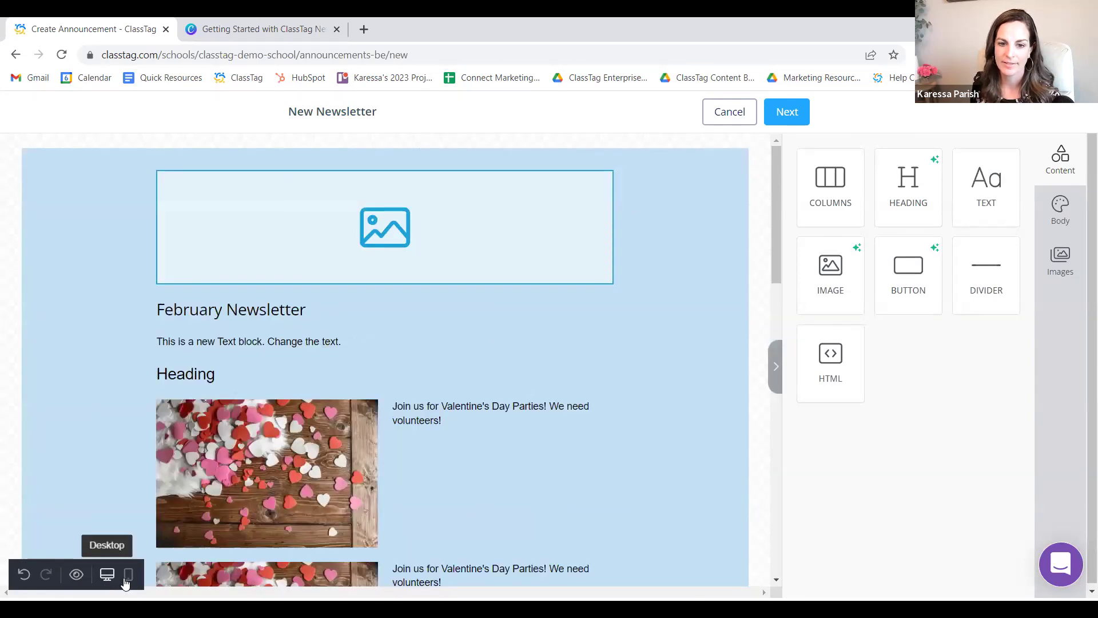
Check the newsletter's mobile layout from start to end in the editor, and restore the desktop layout.
{"action": "left_click", "coordinate": [129, 575]}
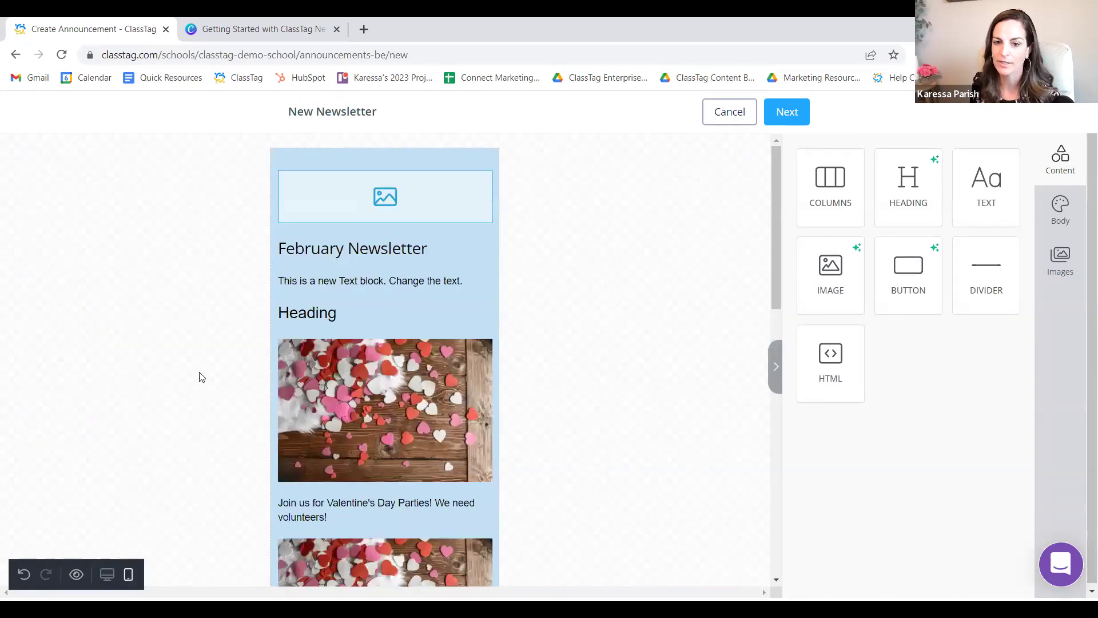
{"action": "scroll", "coordinate": [202, 376], "scroll_direction": "down", "scroll_amount": 12}
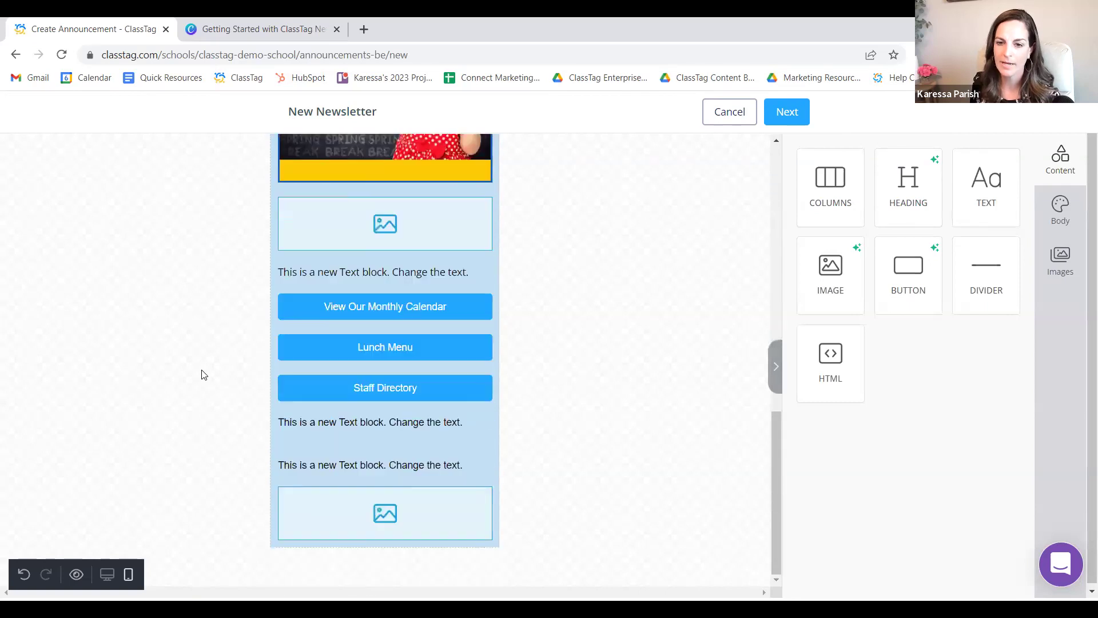
{"action": "scroll", "coordinate": [202, 376], "scroll_direction": "up", "scroll_amount": 12}
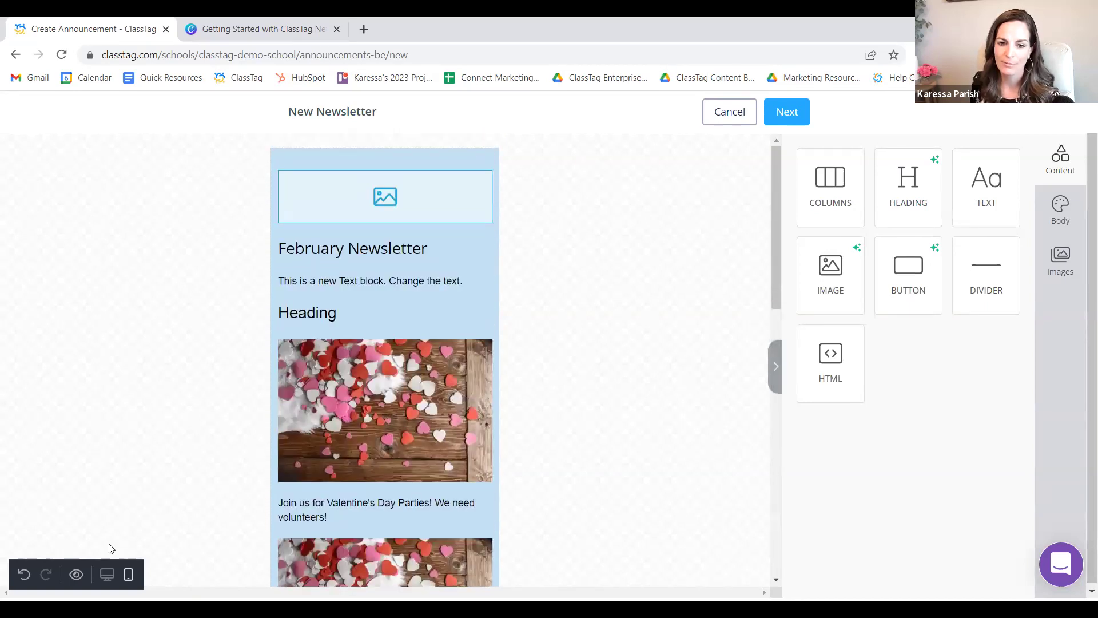
{"action": "left_click", "coordinate": [107, 575]}
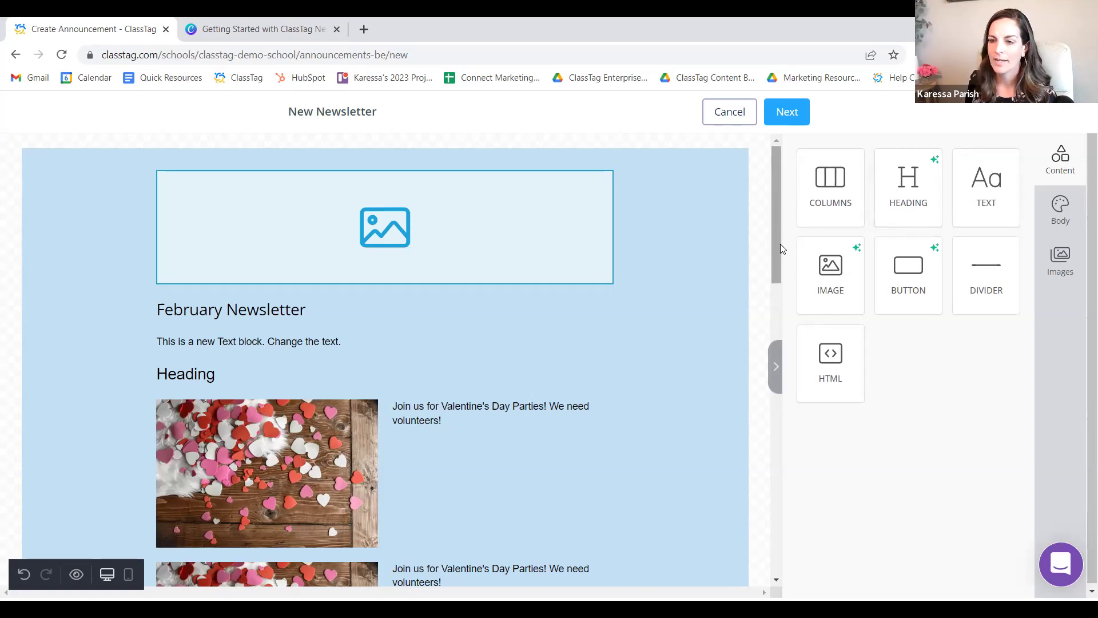
{"action": "left_click_drag", "start_coordinate": [772, 246], "coordinate": [772, 212]}
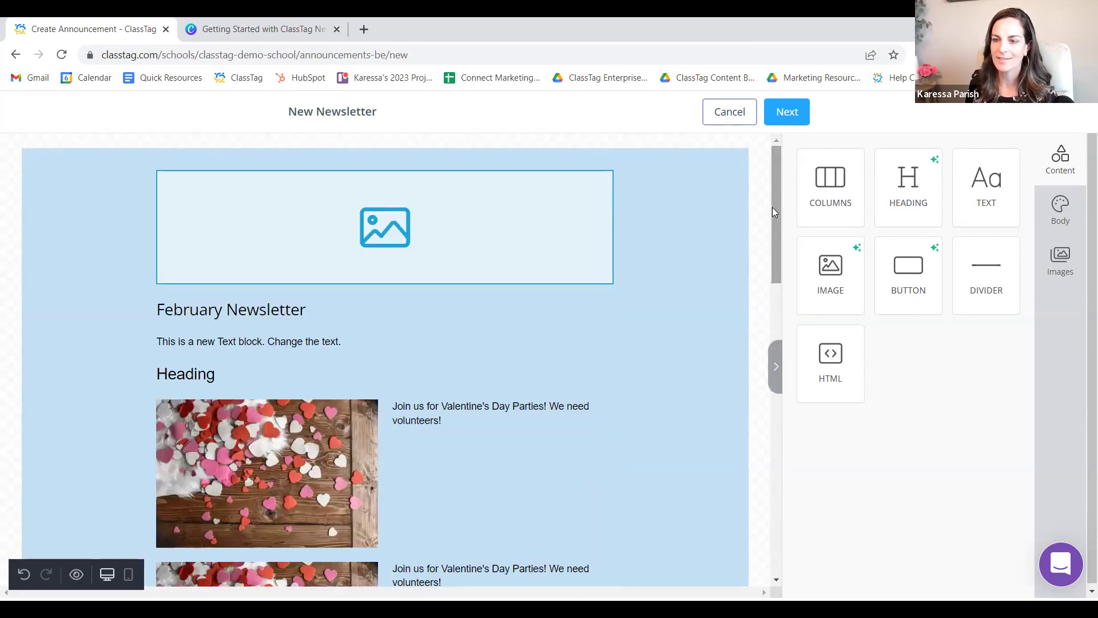
Proceed to the sending page and title the newsletter "February Newsletter".
{"action": "left_click", "coordinate": [791, 115]}
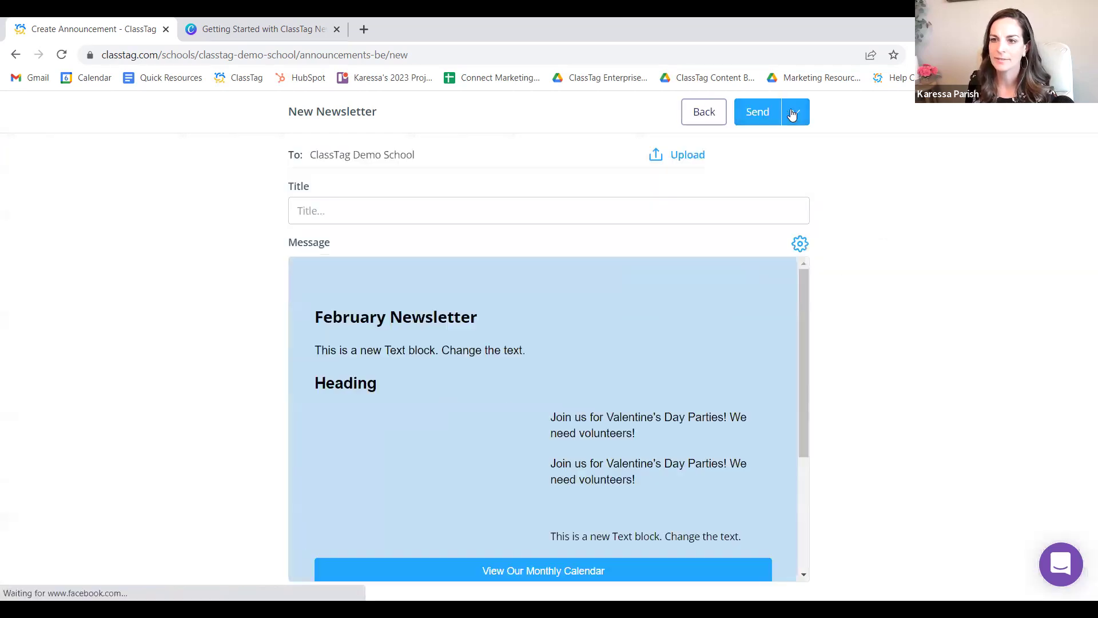
{"action": "left_click", "coordinate": [443, 214]}
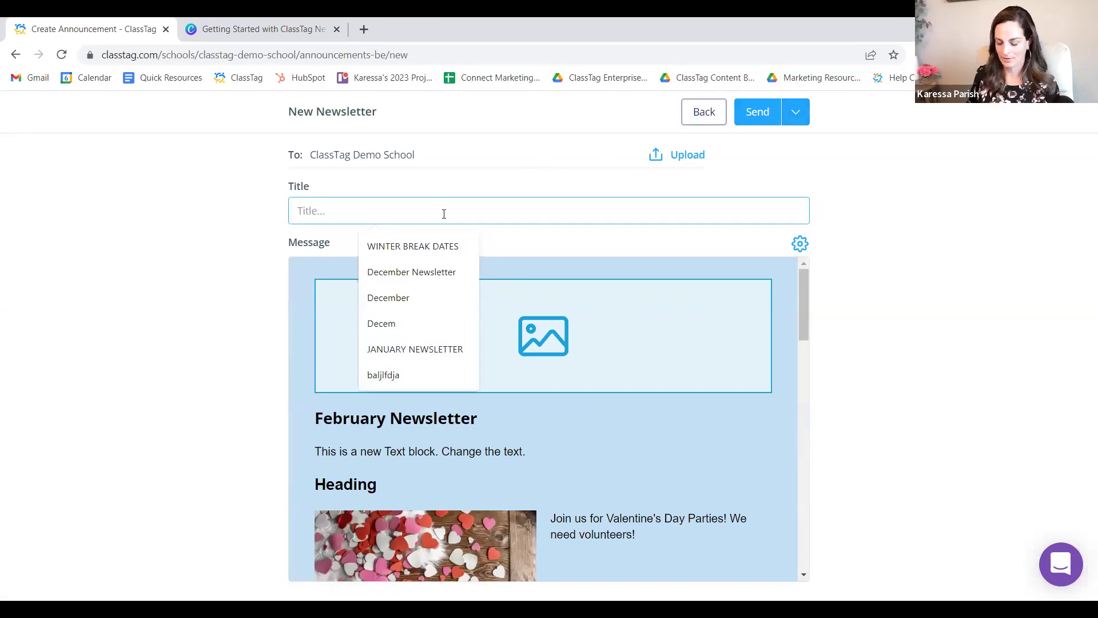
{"action": "type", "text": "February "}
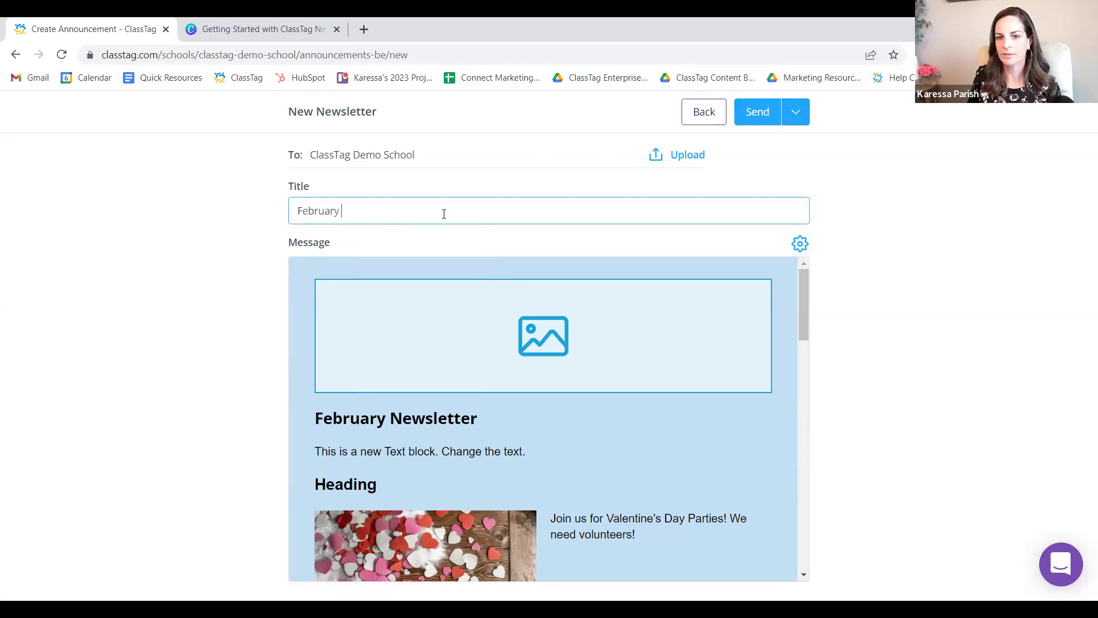
{"action": "type", "text": "Newsletter"}
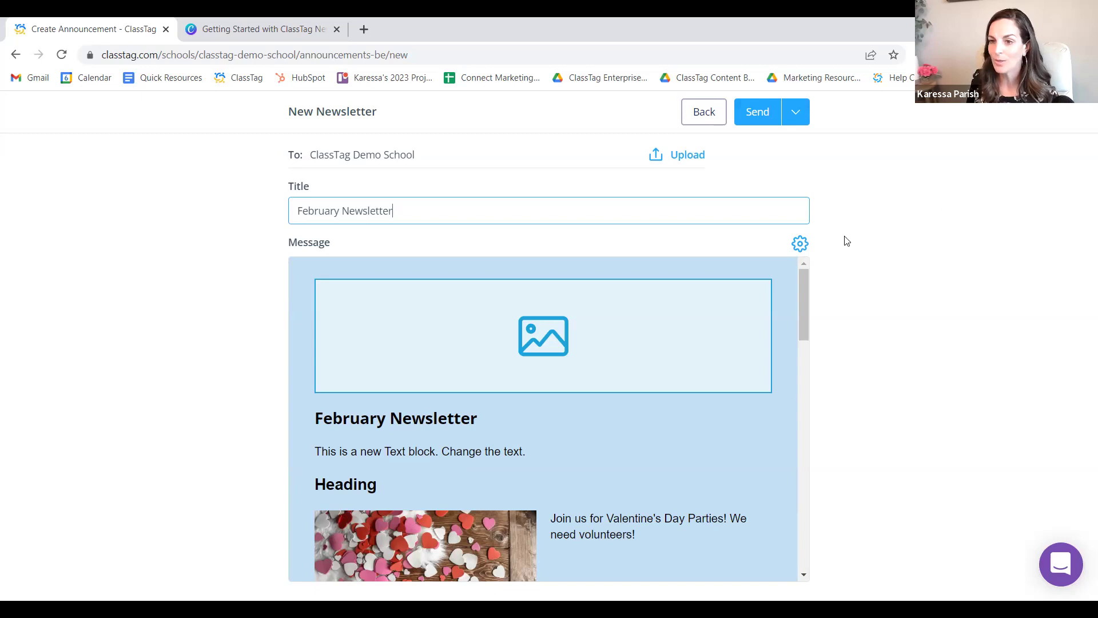
In the newsletter's settings, try out Priority Announcements without keeping it on, and enable Public Broadcast.
{"action": "left_click", "coordinate": [800, 245]}
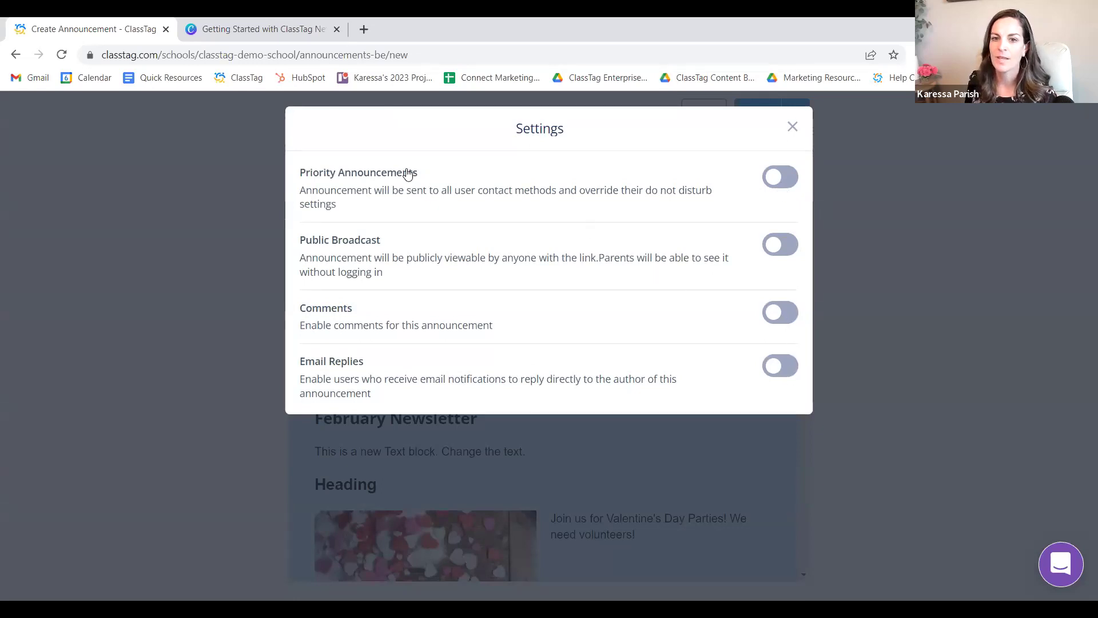
{"action": "left_click", "coordinate": [785, 179]}
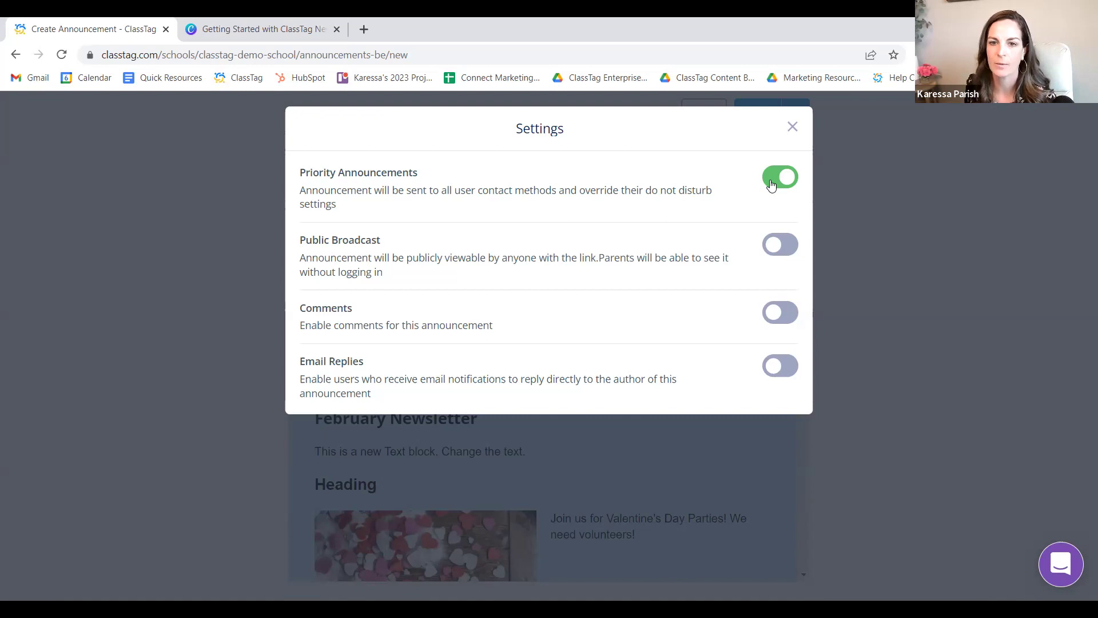
{"action": "left_click", "coordinate": [771, 183]}
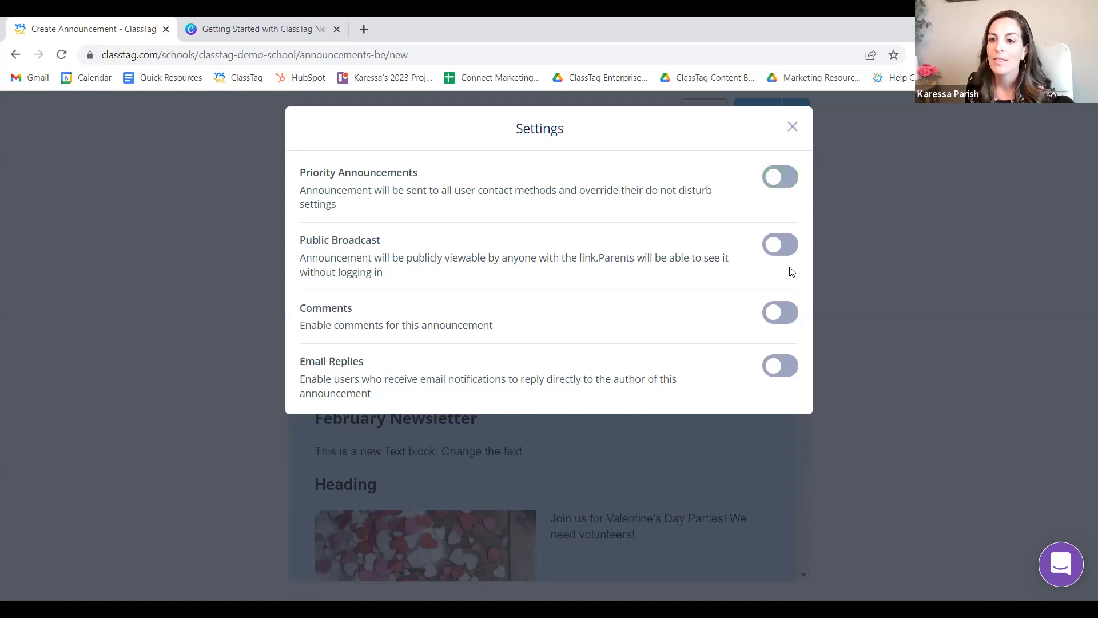
{"action": "left_click", "coordinate": [791, 250]}
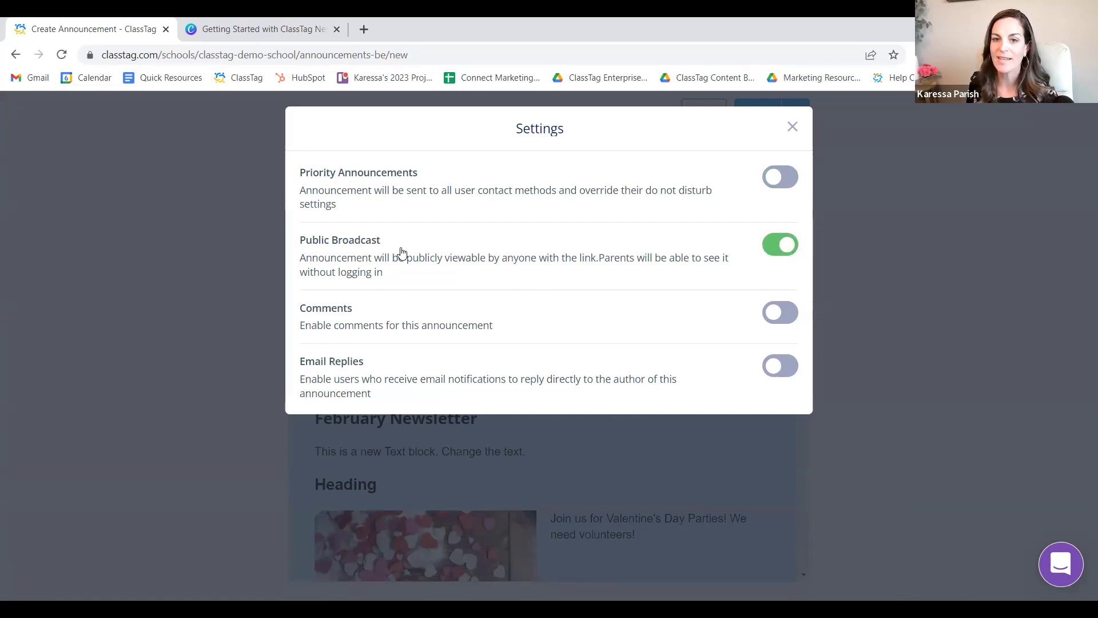
{"action": "left_click", "coordinate": [788, 244]}
{"action": "left_click", "coordinate": [789, 245]}
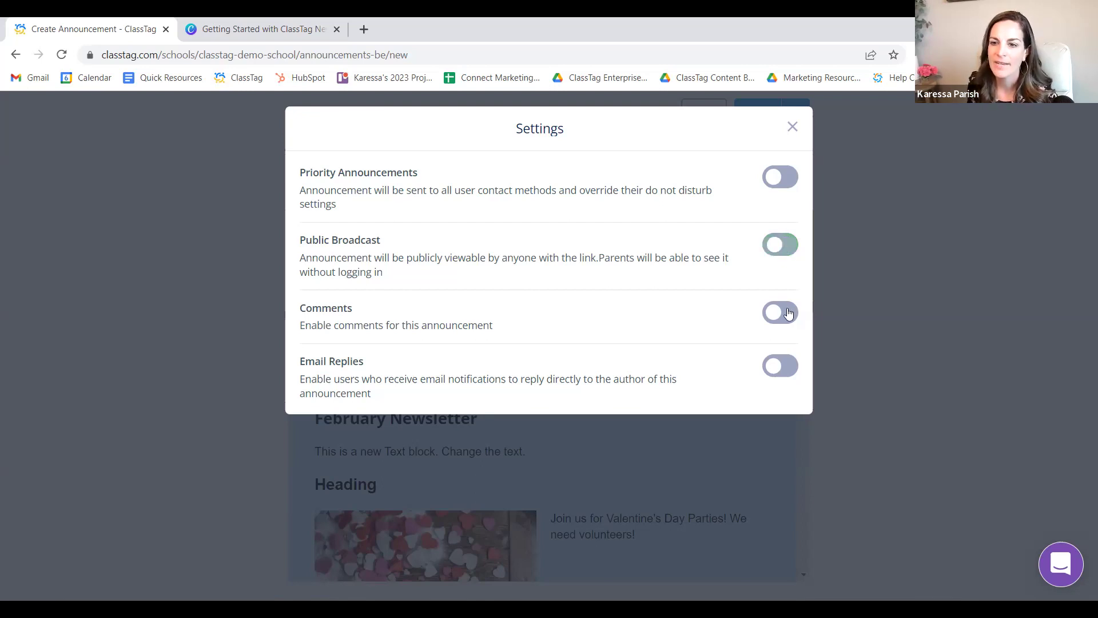
Try switching the Comments and Email Replies settings on and back off, and close the settings.
{"action": "left_click", "coordinate": [788, 319]}
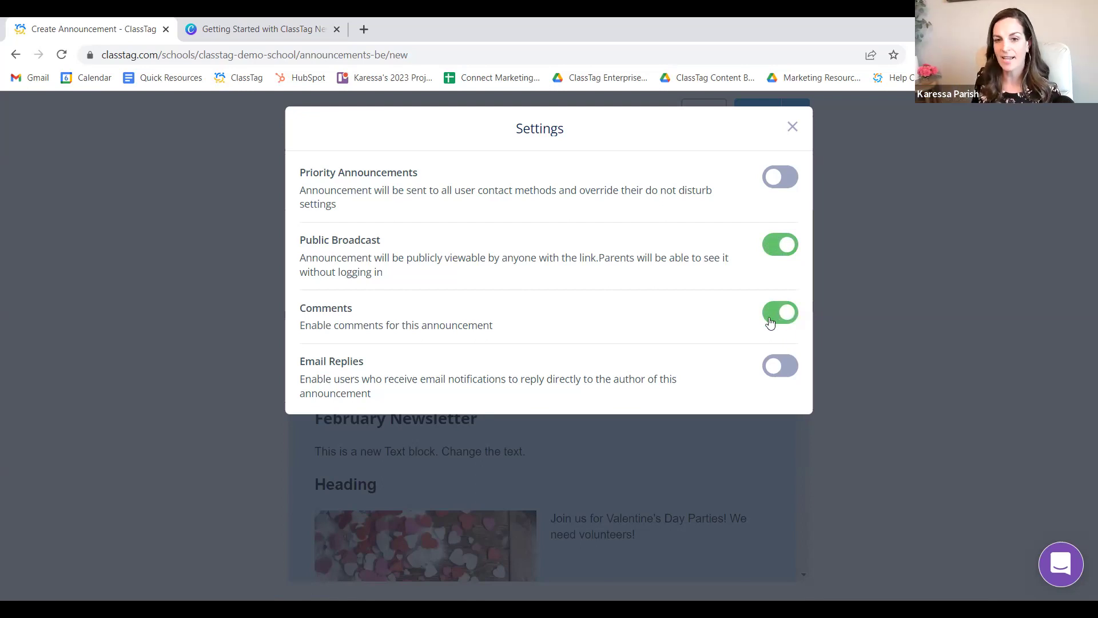
{"action": "left_click", "coordinate": [772, 320]}
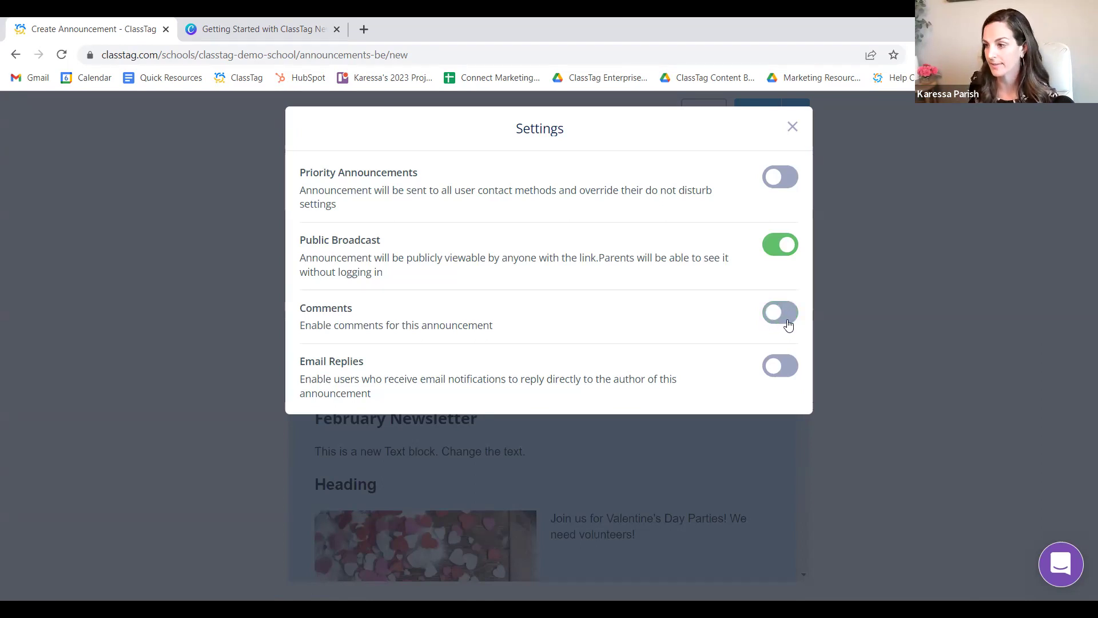
{"action": "left_click", "coordinate": [787, 324]}
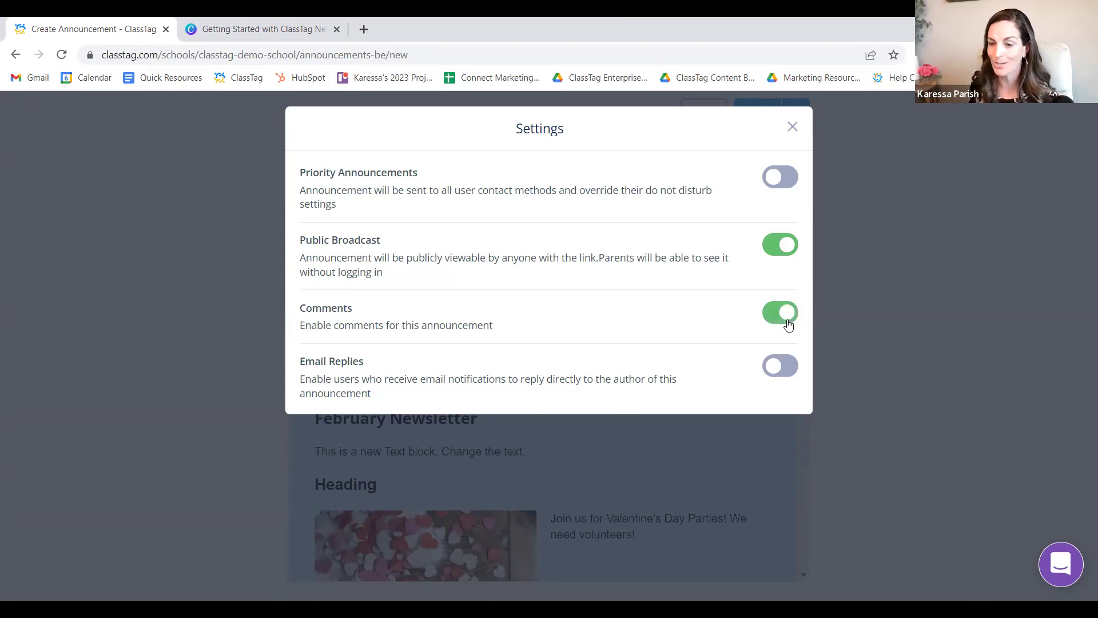
{"action": "left_click", "coordinate": [772, 320]}
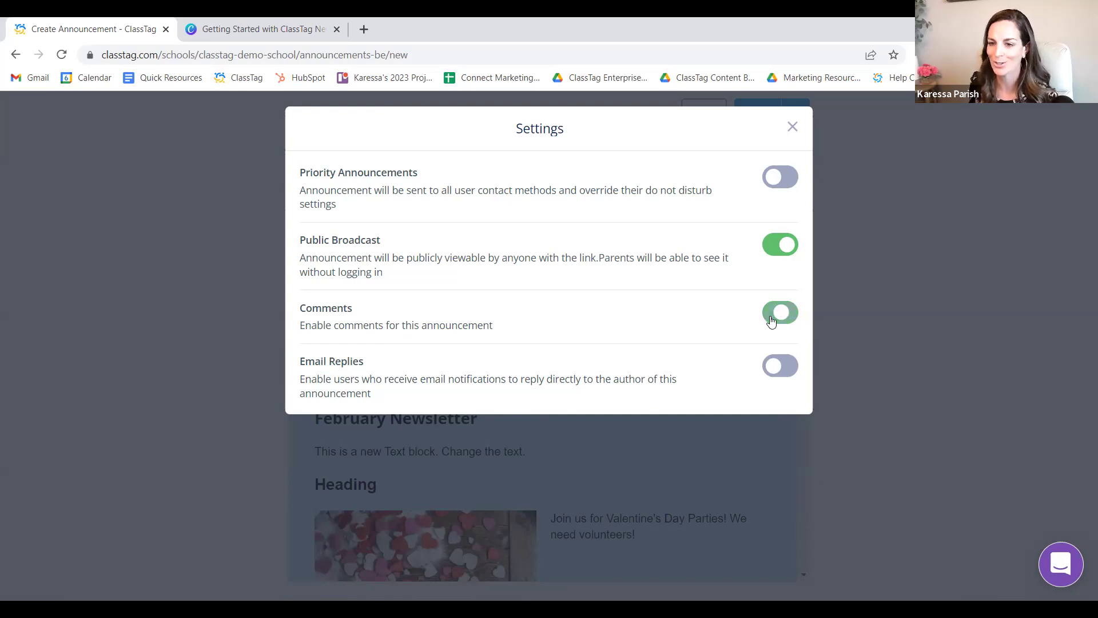
{"action": "left_click", "coordinate": [789, 373]}
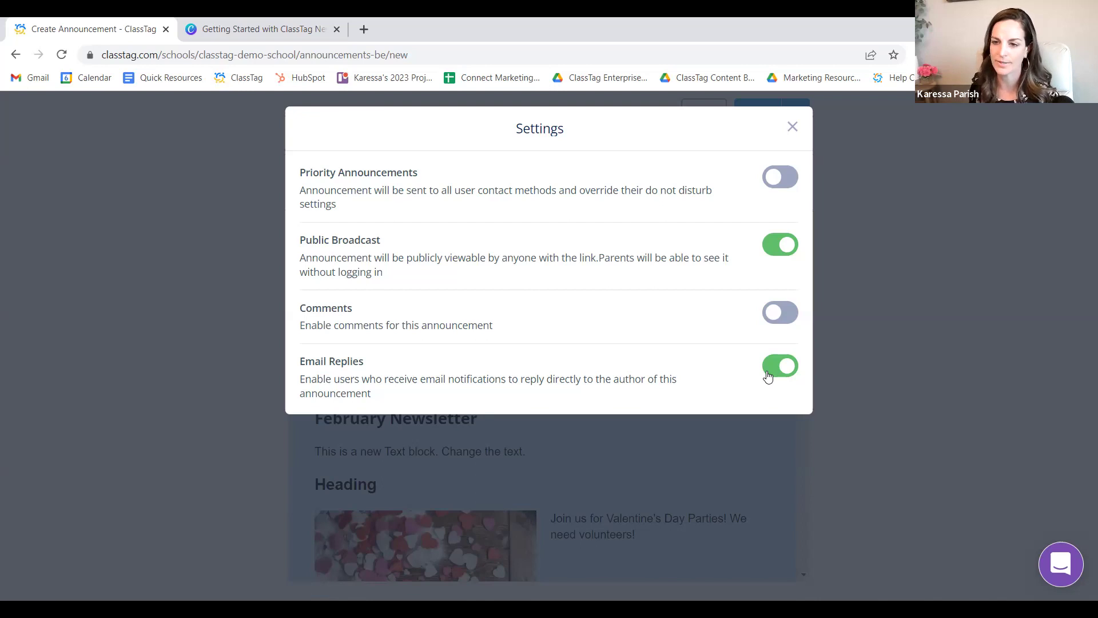
{"action": "left_click", "coordinate": [769, 374]}
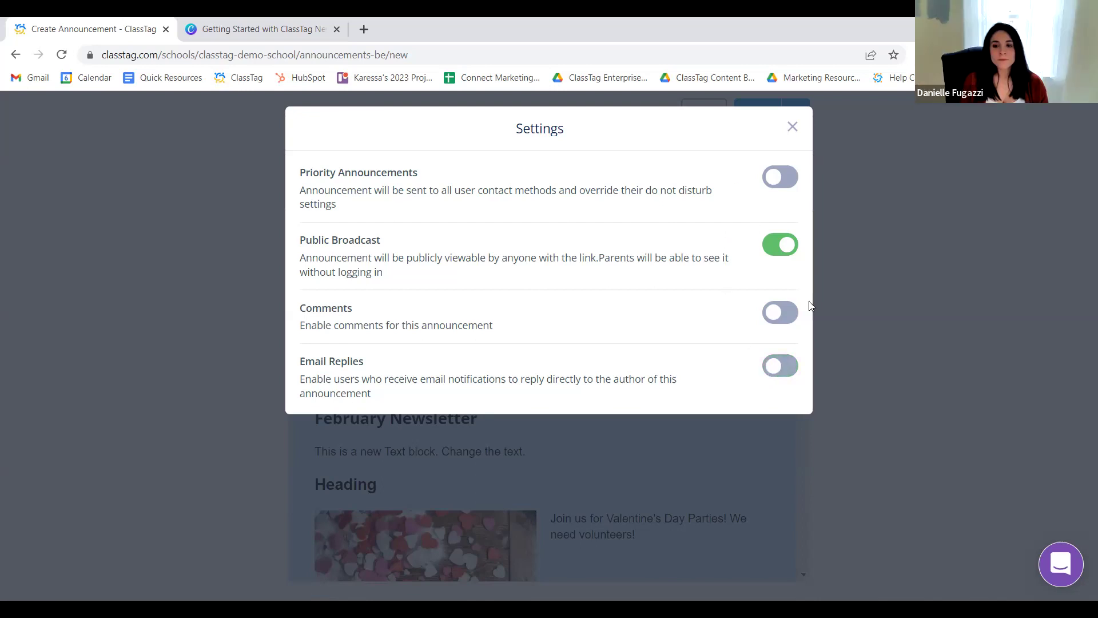
{"action": "left_click", "coordinate": [792, 130]}
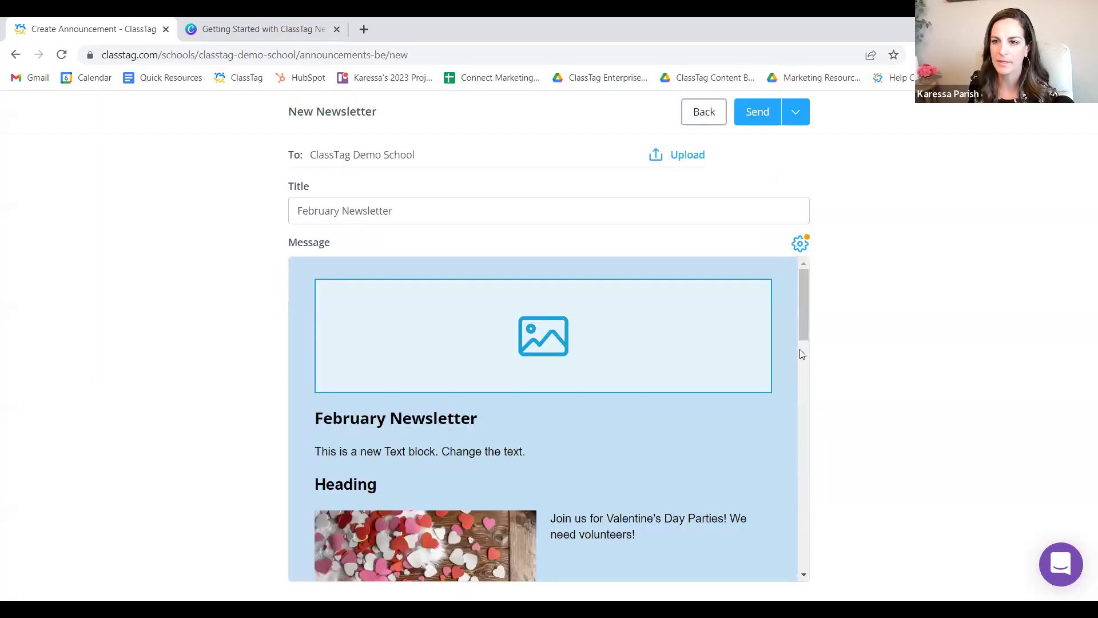
Enable Comments in the newsletter's settings and close them.
{"action": "left_click", "coordinate": [800, 243]}
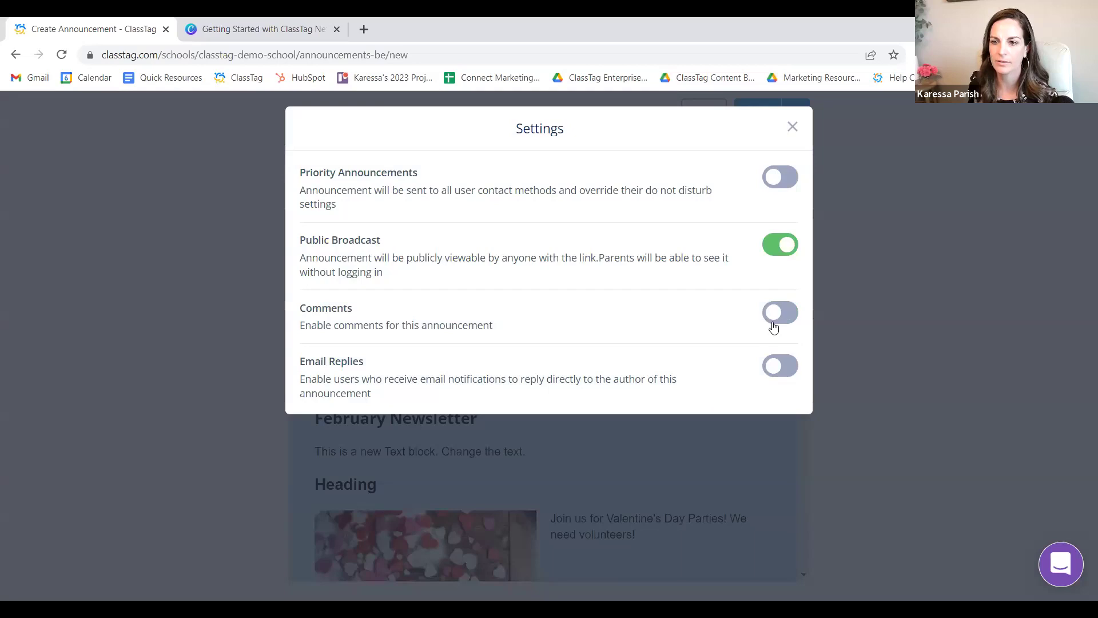
{"action": "left_click", "coordinate": [781, 313]}
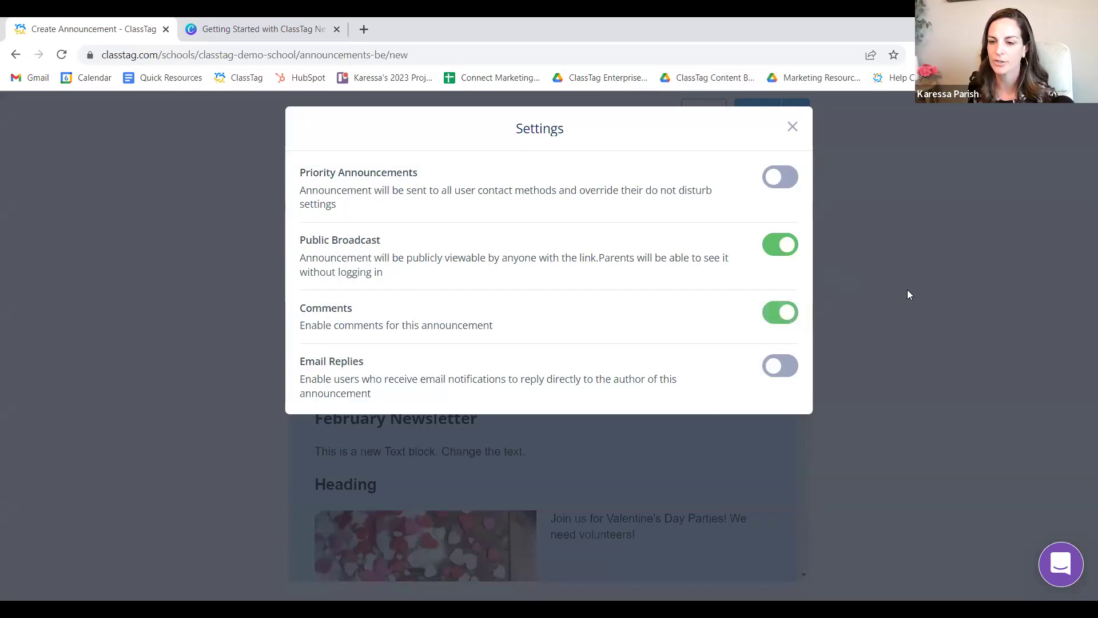
{"action": "left_click", "coordinate": [792, 128]}
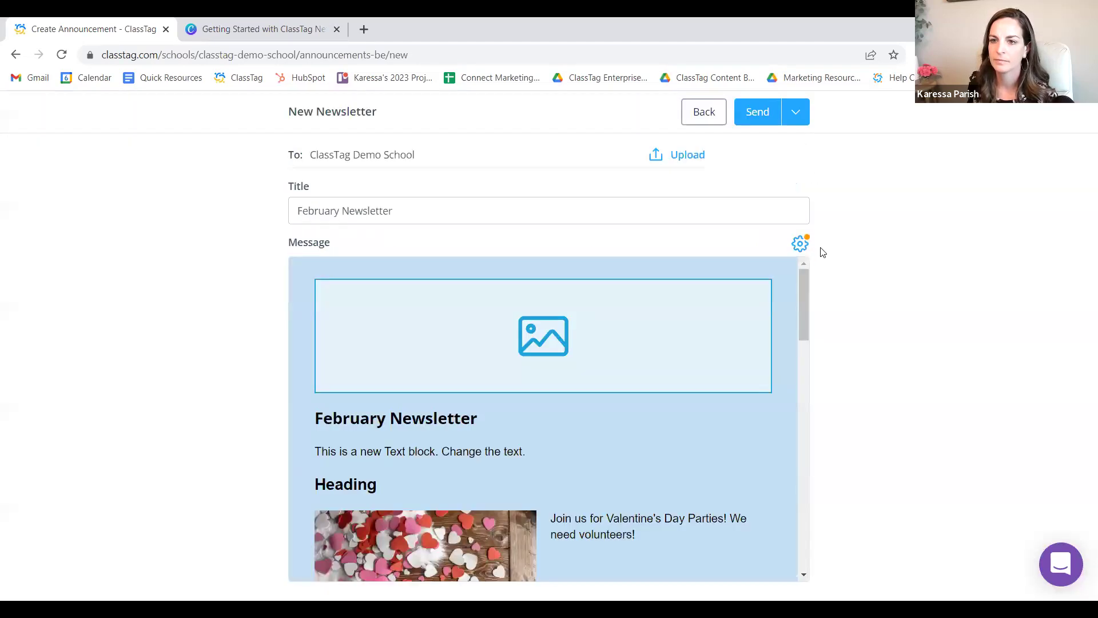
Check the Send Later option, but send the February Newsletter to ClassTag Demo School immediately.
{"action": "left_click", "coordinate": [795, 113]}
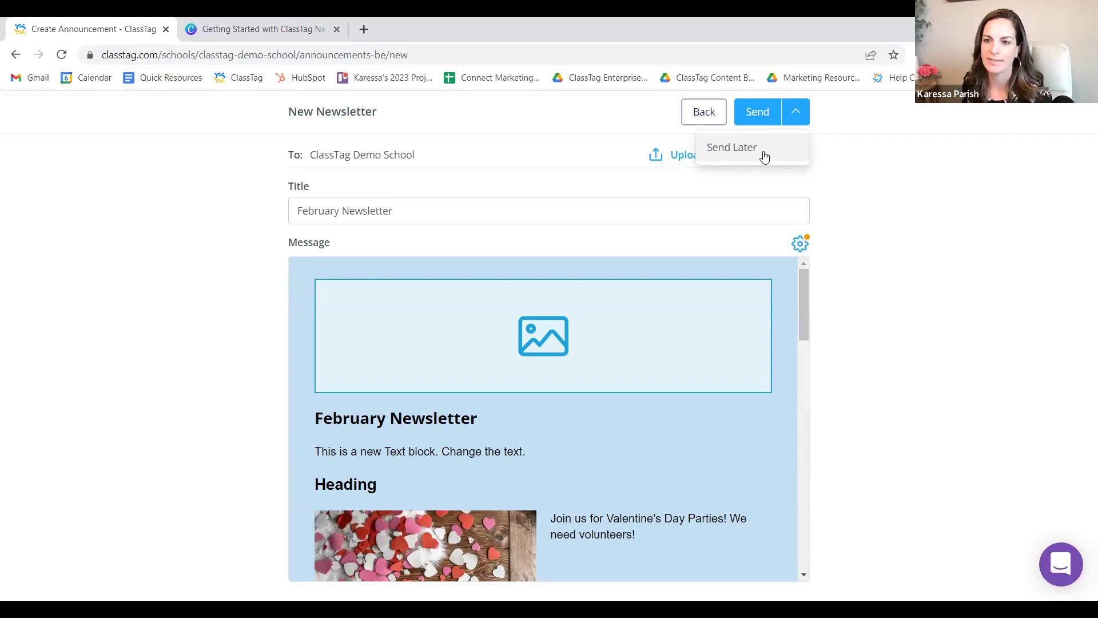
{"action": "left_click", "coordinate": [767, 114]}
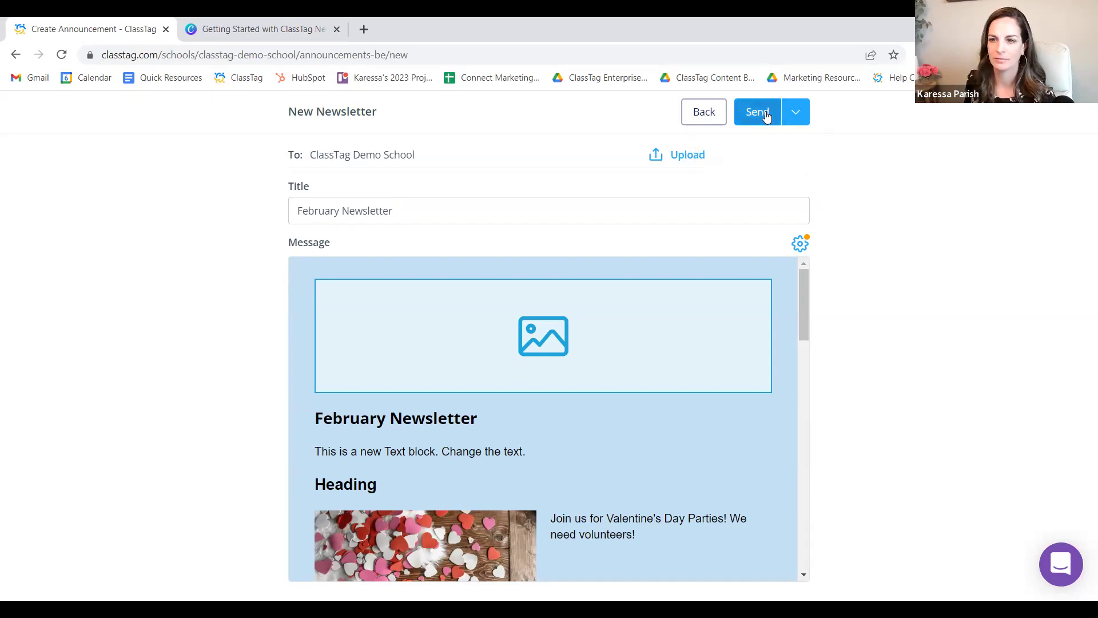
{"action": "left_click", "coordinate": [746, 117]}
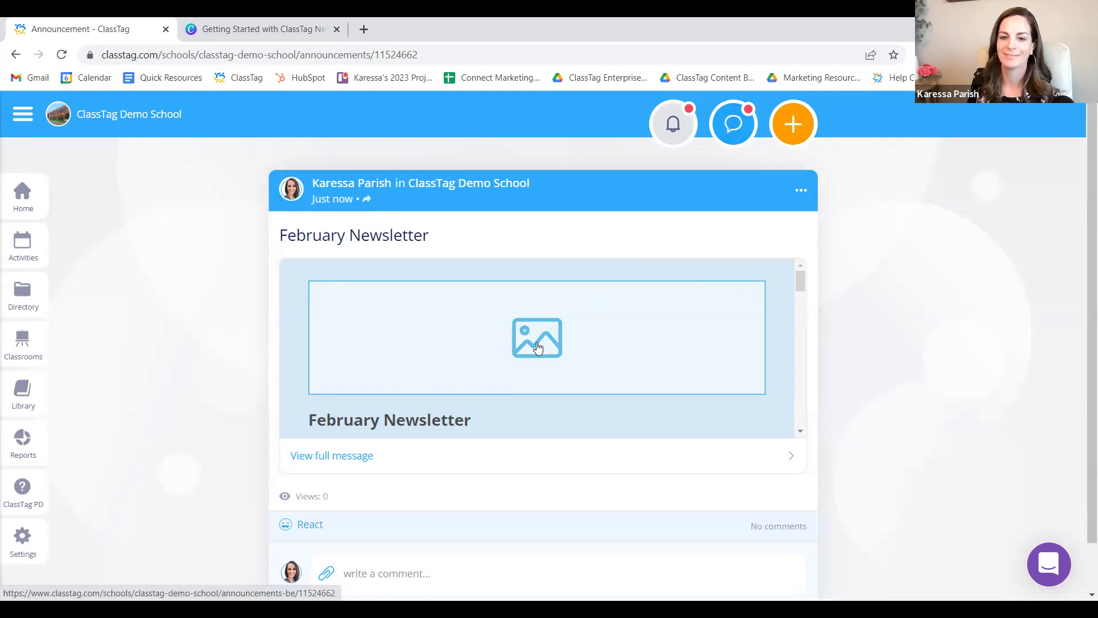
Look over the posted newsletter and its comment area, and react to it with a heart.
{"action": "scroll", "coordinate": [536, 348], "scroll_direction": "down", "scroll_amount": 1}
{"action": "scroll", "coordinate": [462, 413], "scroll_direction": "up", "scroll_amount": 1}
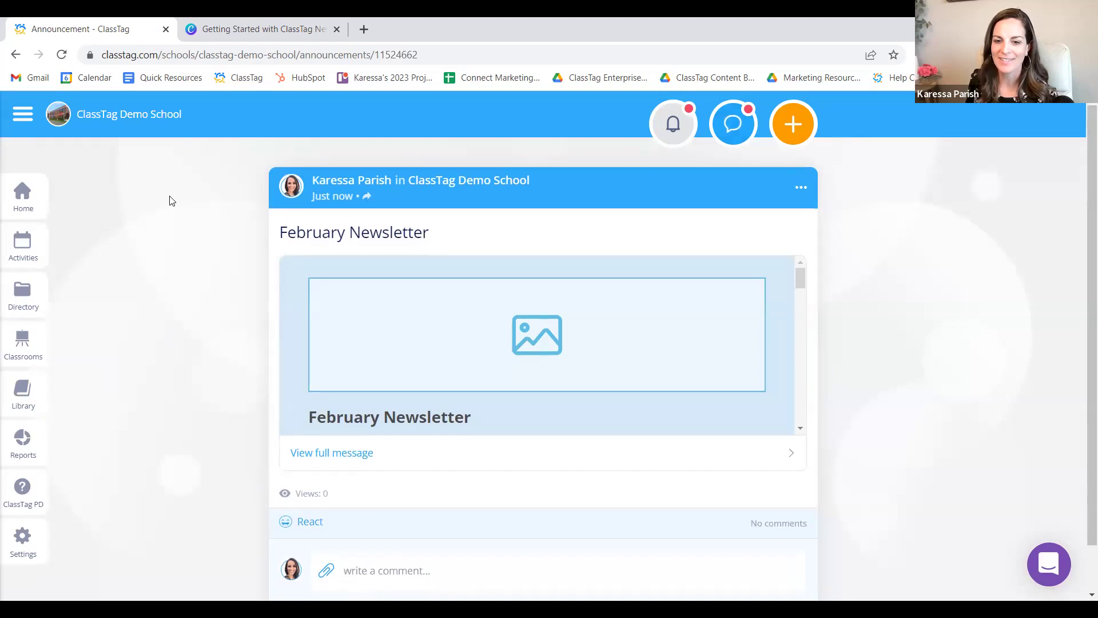
{"action": "scroll", "coordinate": [257, 360], "scroll_direction": "down", "scroll_amount": 1}
{"action": "left_click", "coordinate": [355, 518]}
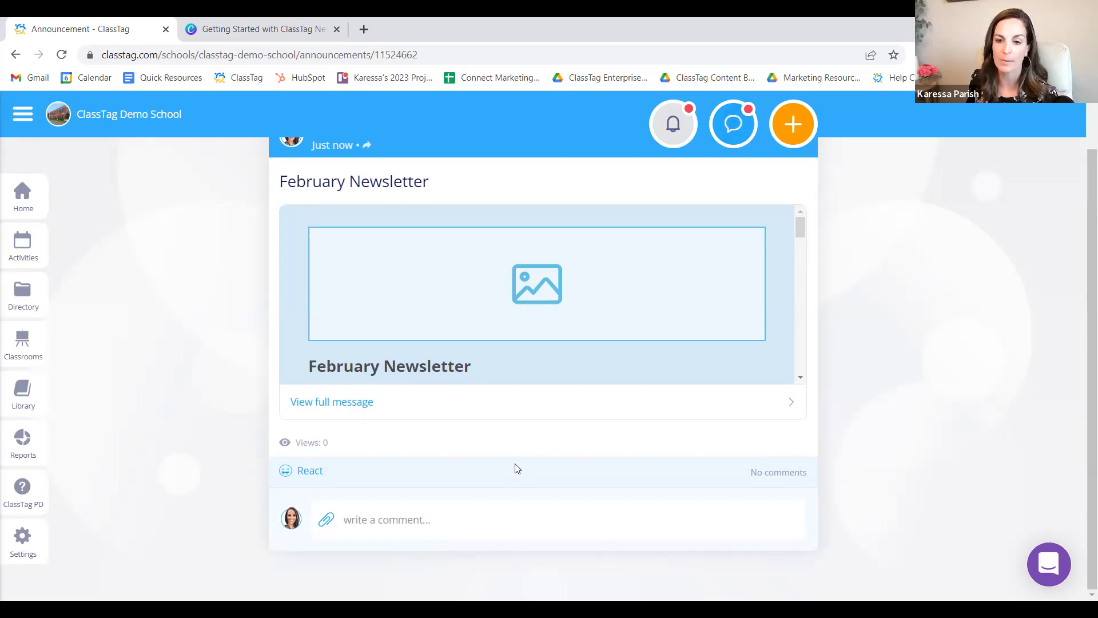
{"action": "scroll", "coordinate": [507, 407], "scroll_direction": "up", "scroll_amount": 1}
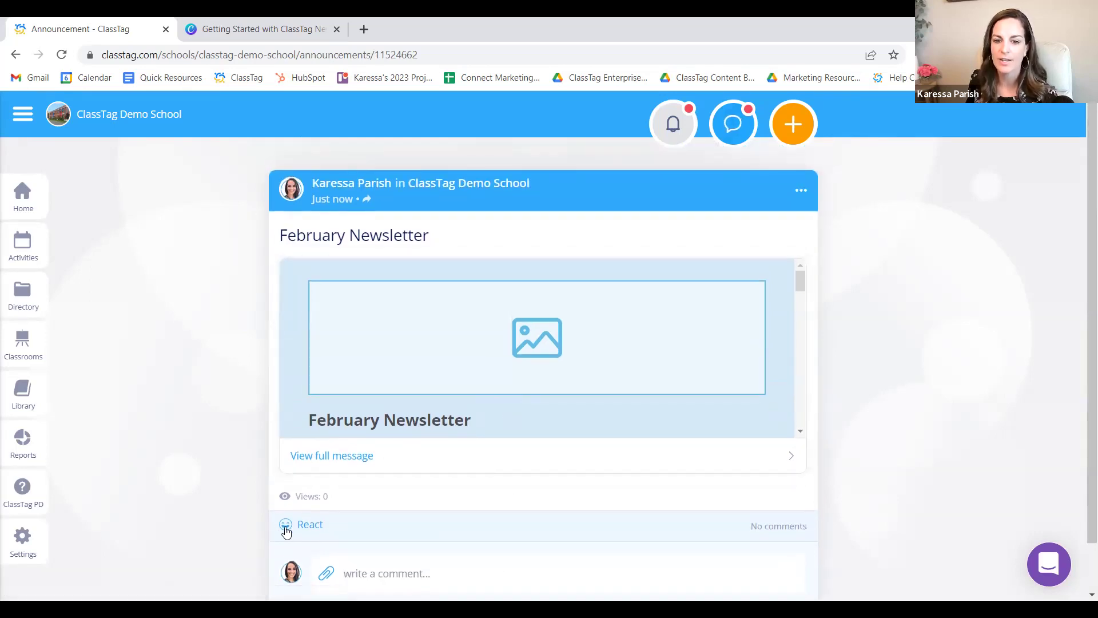
{"action": "left_click", "coordinate": [313, 522]}
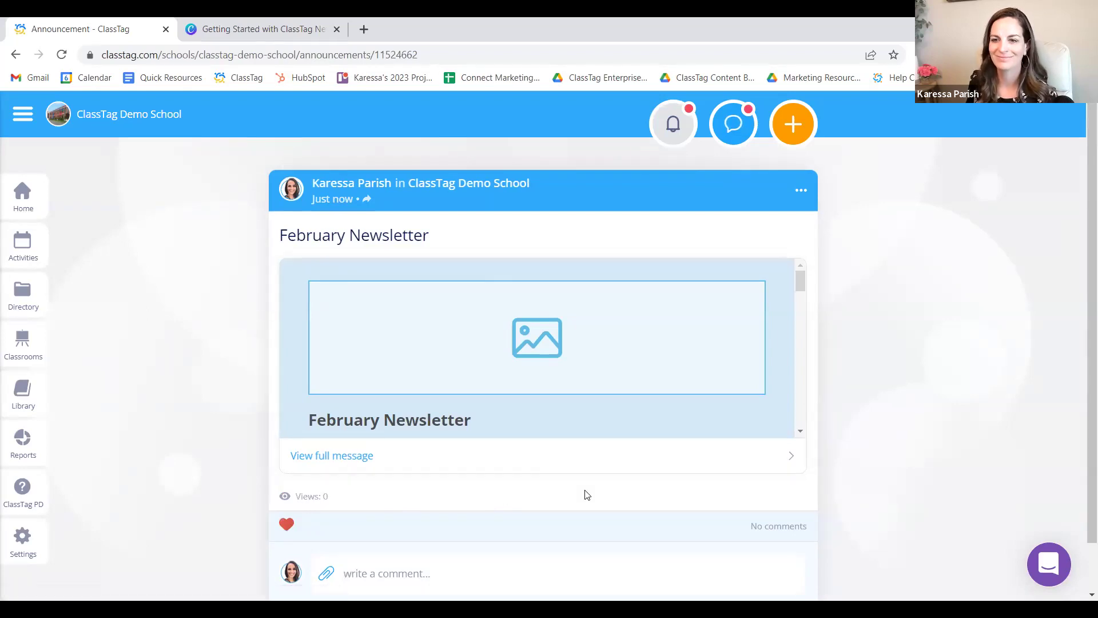
Copy the posted newsletter's public share link, and switch to the Canva document on getting started with ClassTag.
{"action": "left_click", "coordinate": [799, 194]}
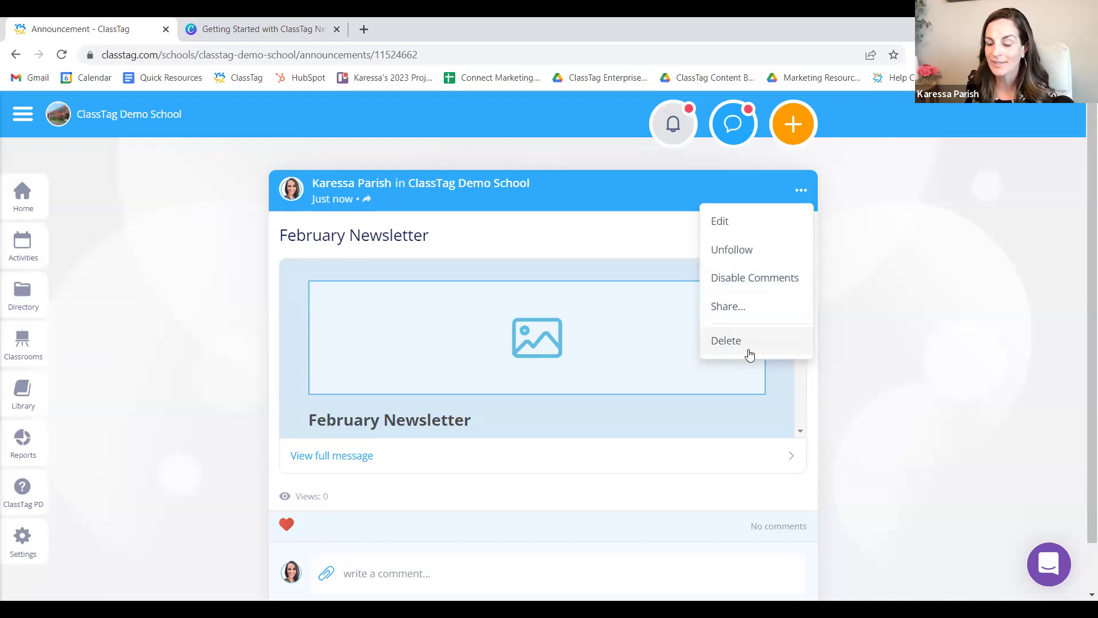
{"action": "left_click", "coordinate": [734, 314]}
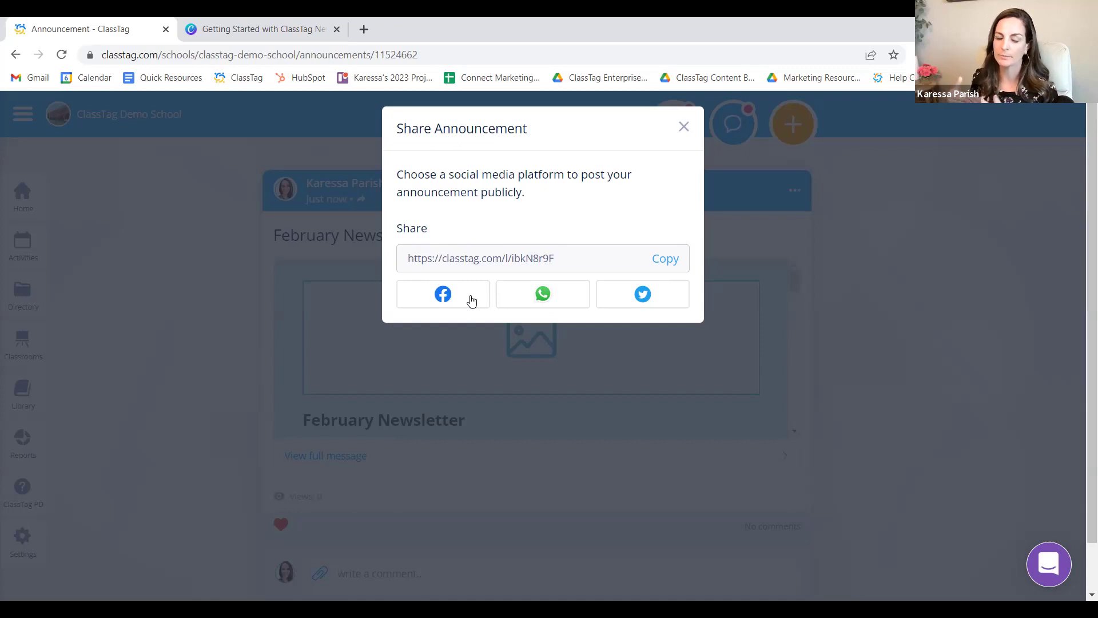
{"action": "left_click", "coordinate": [665, 260]}
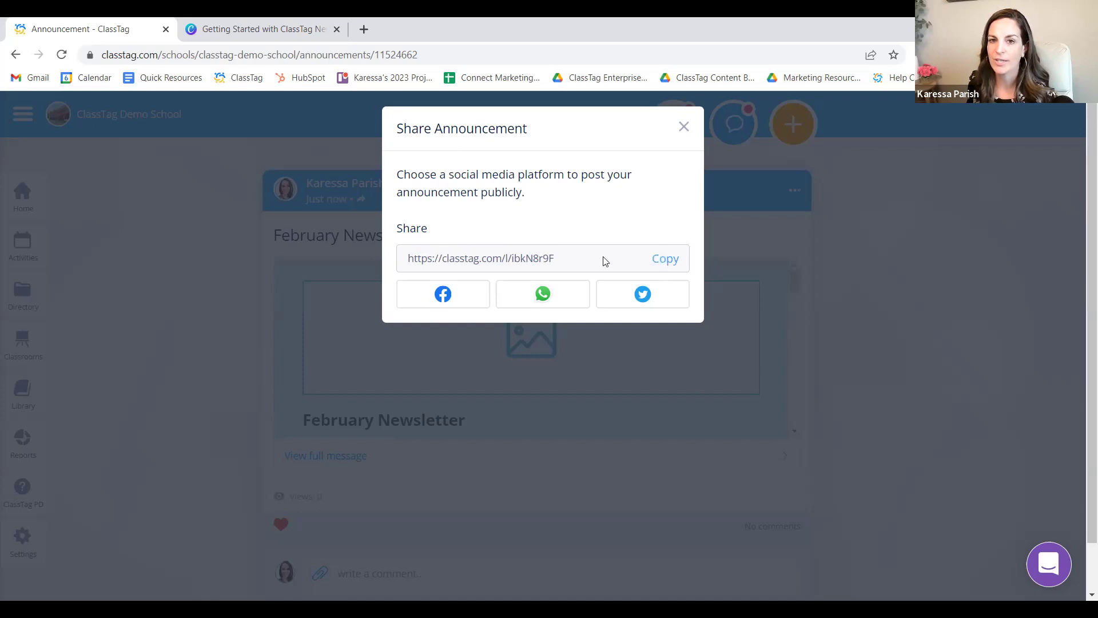
{"action": "left_click", "coordinate": [252, 30]}
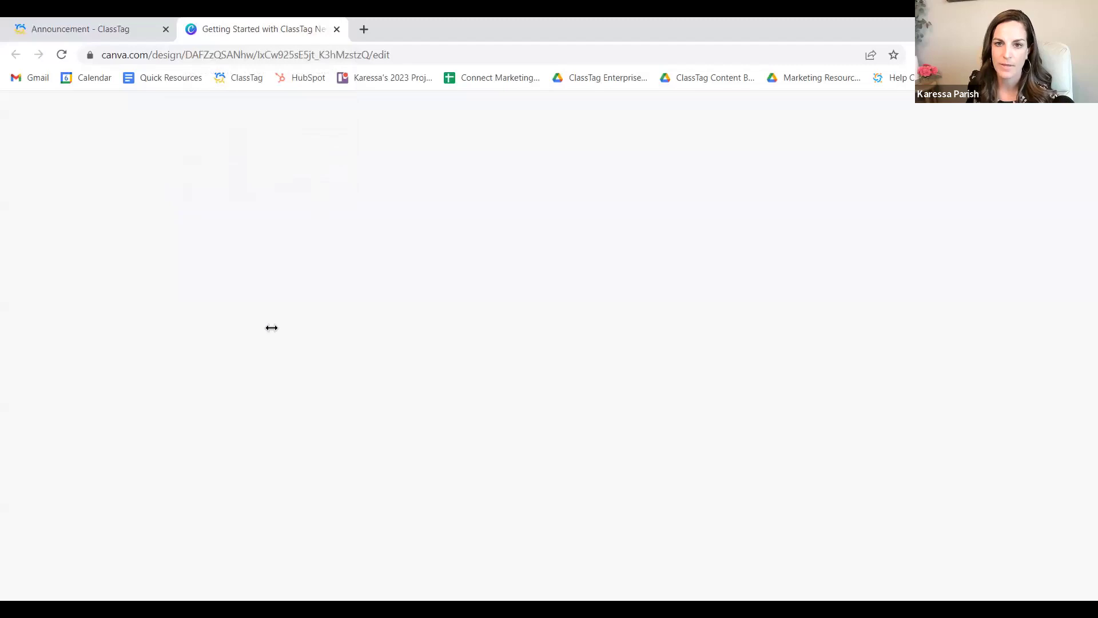
Present page 6 on public sharing full screen, exit the presentation, and return to ClassTag to close the Share Announcement dialog.
{"action": "scroll", "coordinate": [649, 473], "scroll_direction": "down", "scroll_amount": 4}
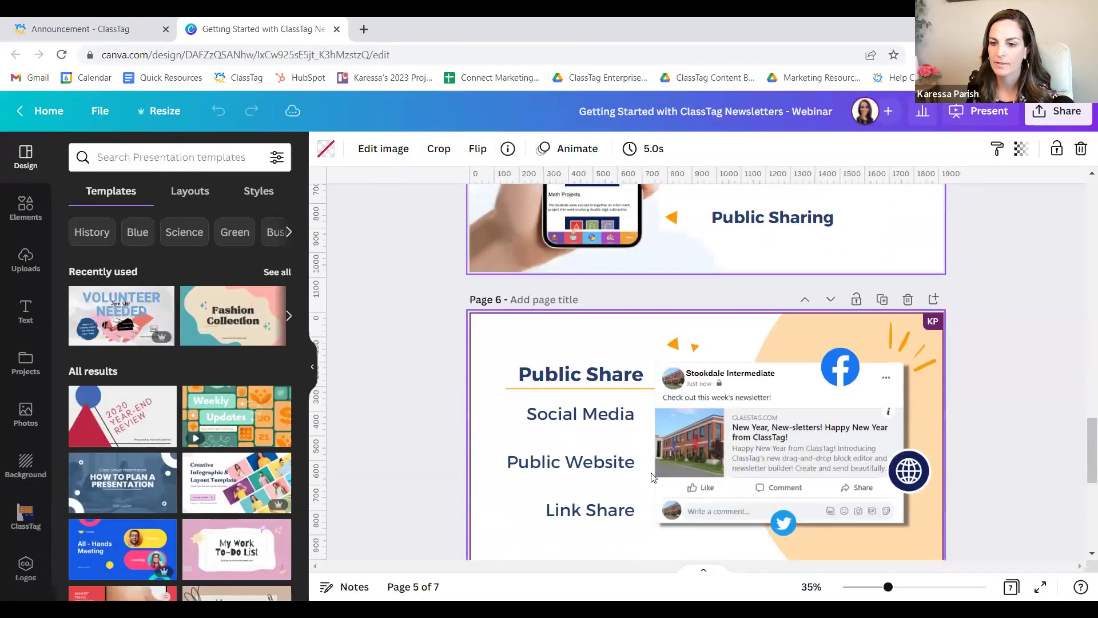
{"action": "left_click", "coordinate": [485, 376]}
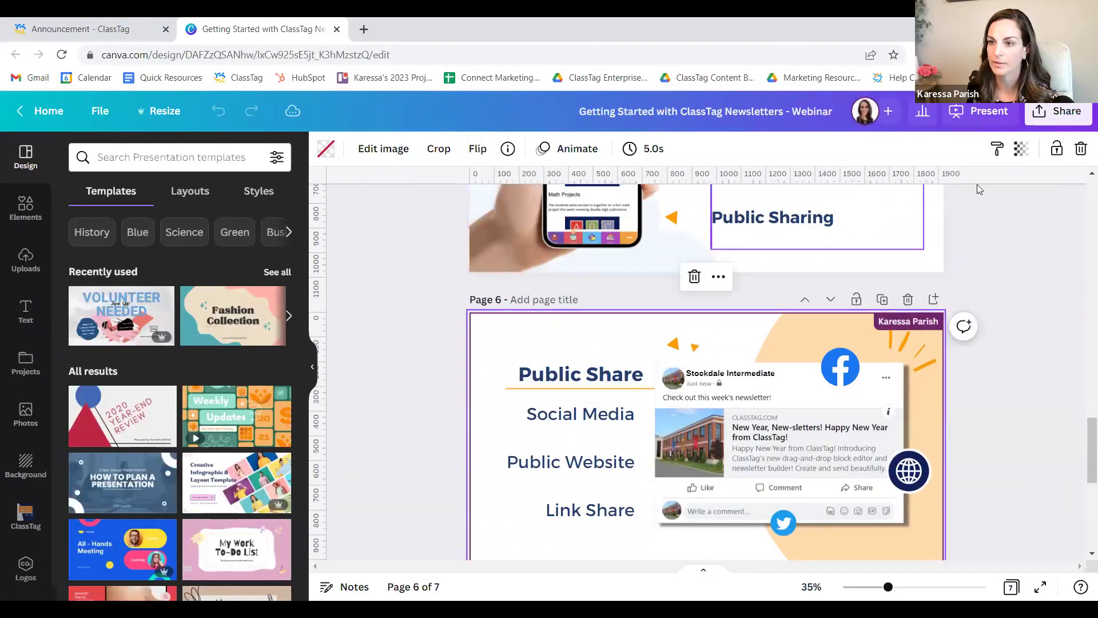
{"action": "left_click", "coordinate": [980, 111]}
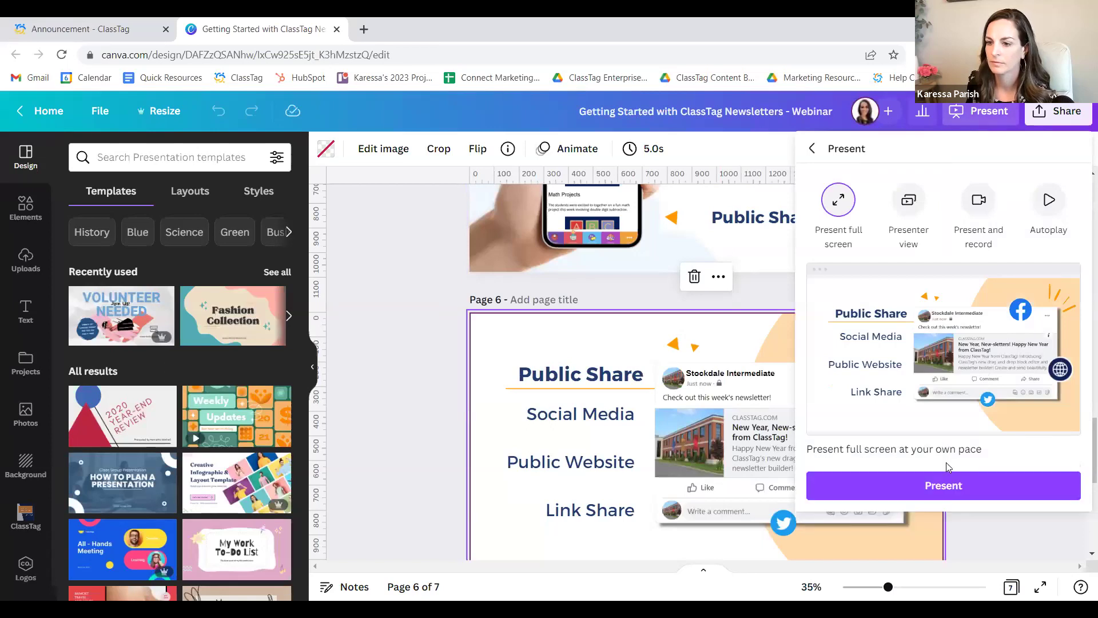
{"action": "left_click", "coordinate": [943, 495]}
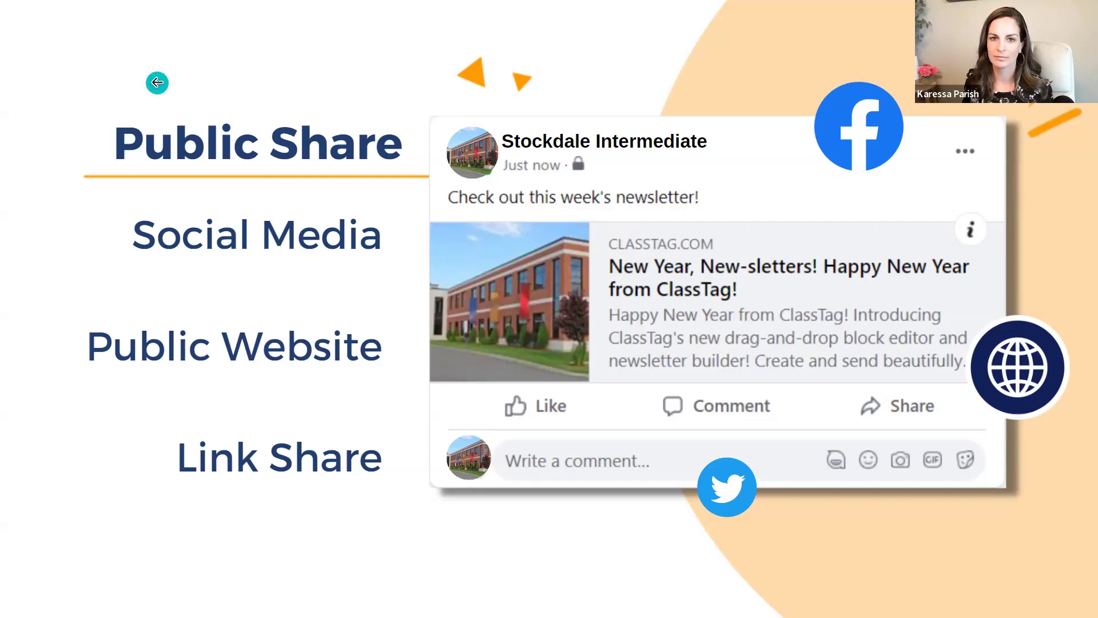
{"action": "key", "text": "Escape"}
{"action": "left_click", "coordinate": [80, 29]}
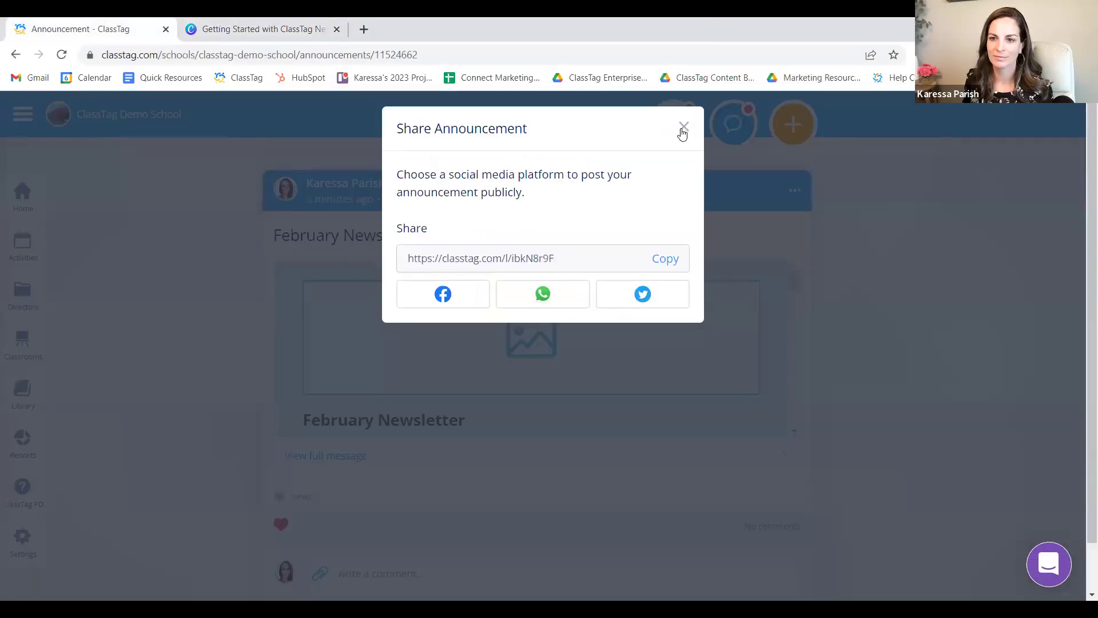
{"action": "left_click", "coordinate": [682, 131]}
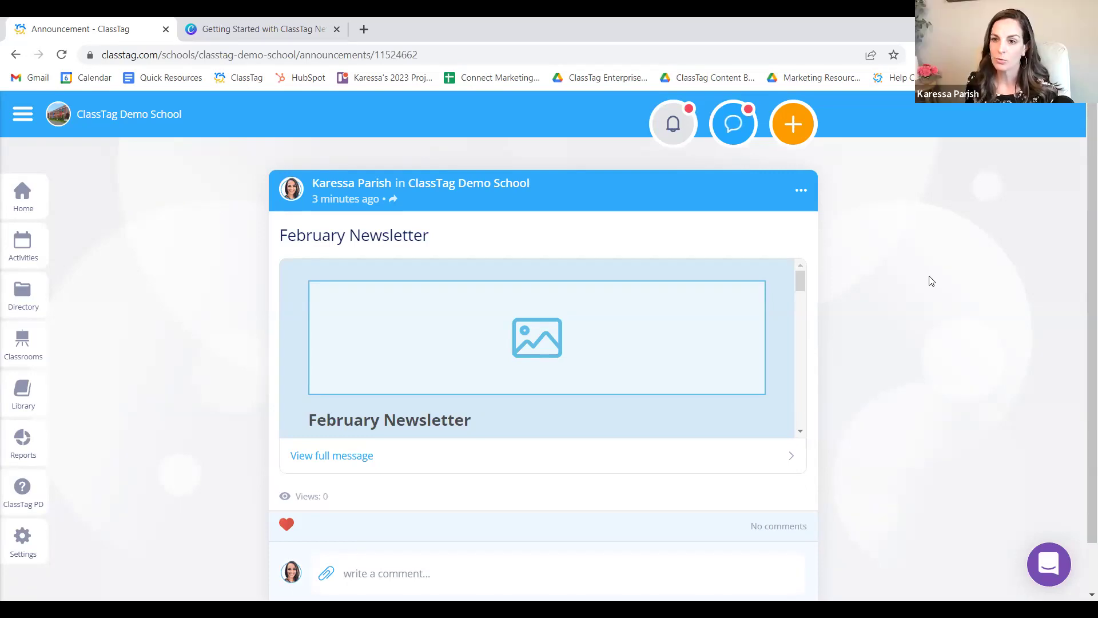
Start a new announcement, turn off Announce School Wide to view the grade-level recipient choices, and discard the announcement.
{"action": "left_click", "coordinate": [795, 124]}
{"action": "left_click", "coordinate": [734, 163]}
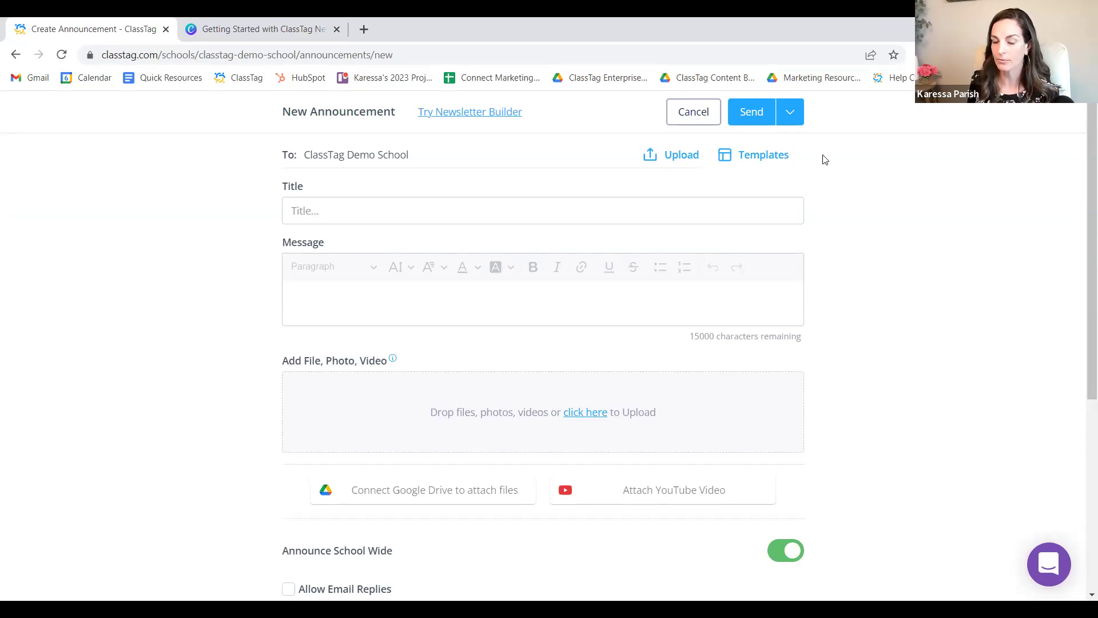
{"action": "scroll", "coordinate": [825, 194], "scroll_direction": "down", "scroll_amount": 3}
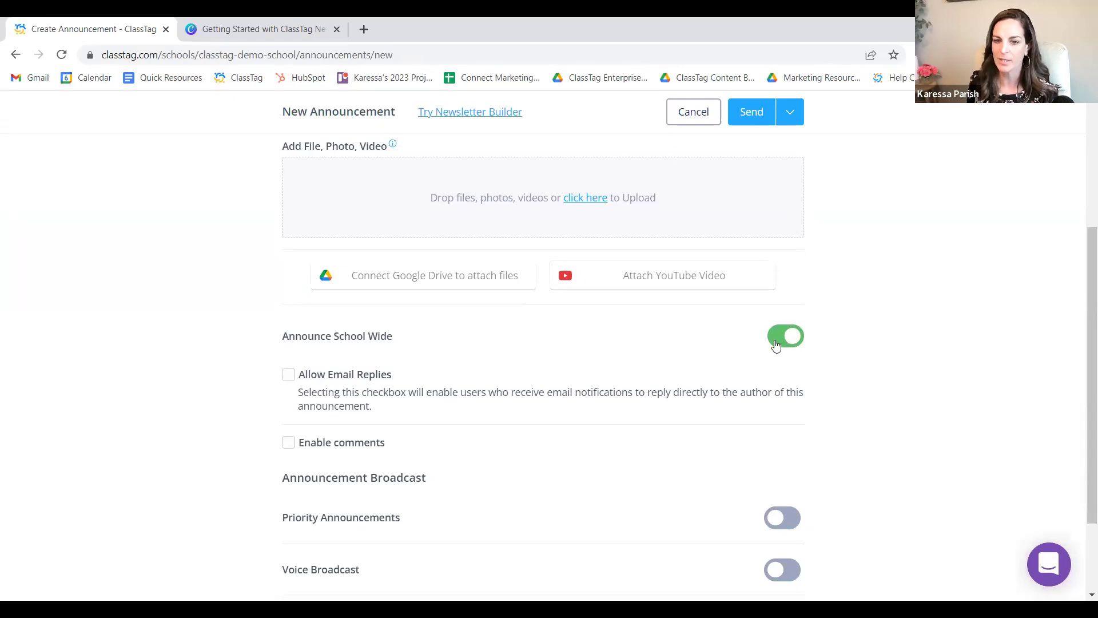
{"action": "left_click", "coordinate": [785, 336]}
{"action": "scroll", "coordinate": [577, 464], "scroll_direction": "down", "scroll_amount": 2}
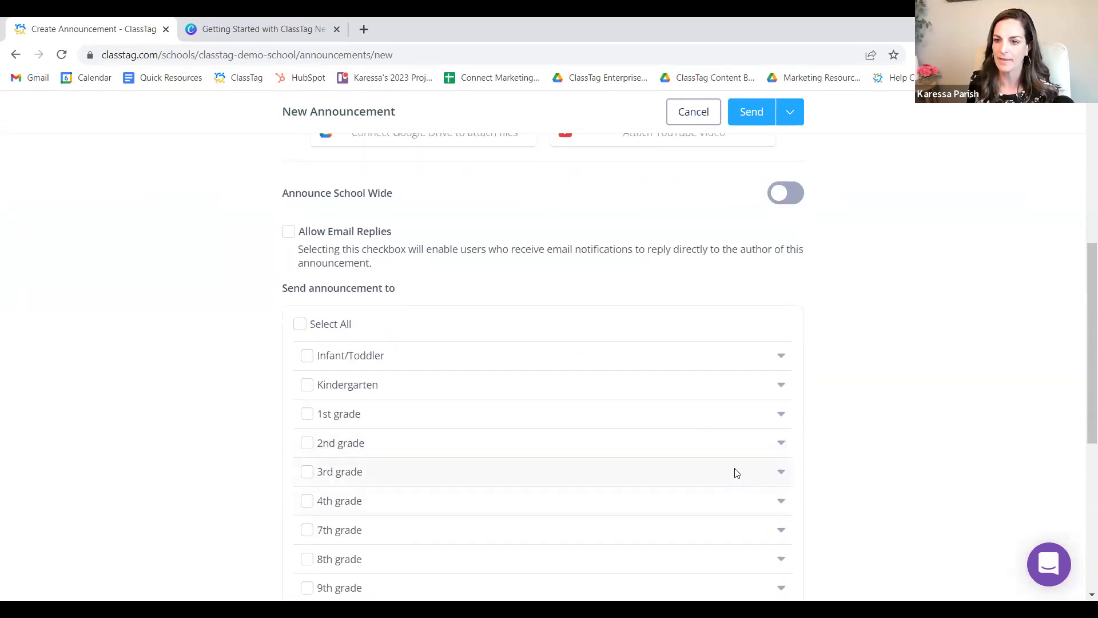
{"action": "scroll", "coordinate": [796, 240], "scroll_direction": "up", "scroll_amount": 6}
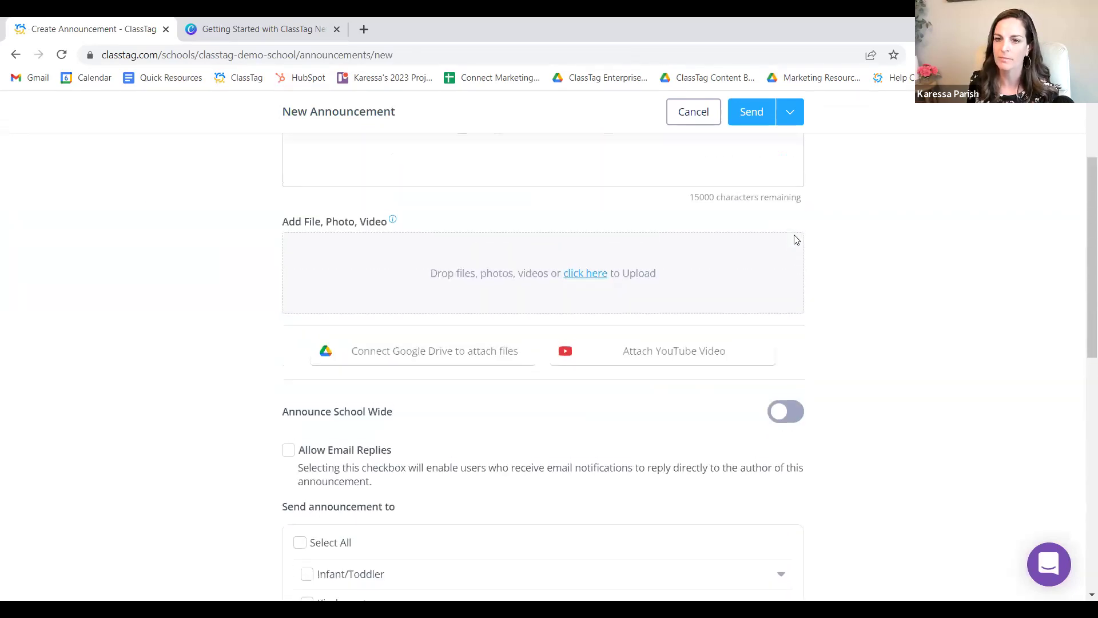
{"action": "left_click", "coordinate": [697, 121]}
{"action": "left_click", "coordinate": [689, 212]}
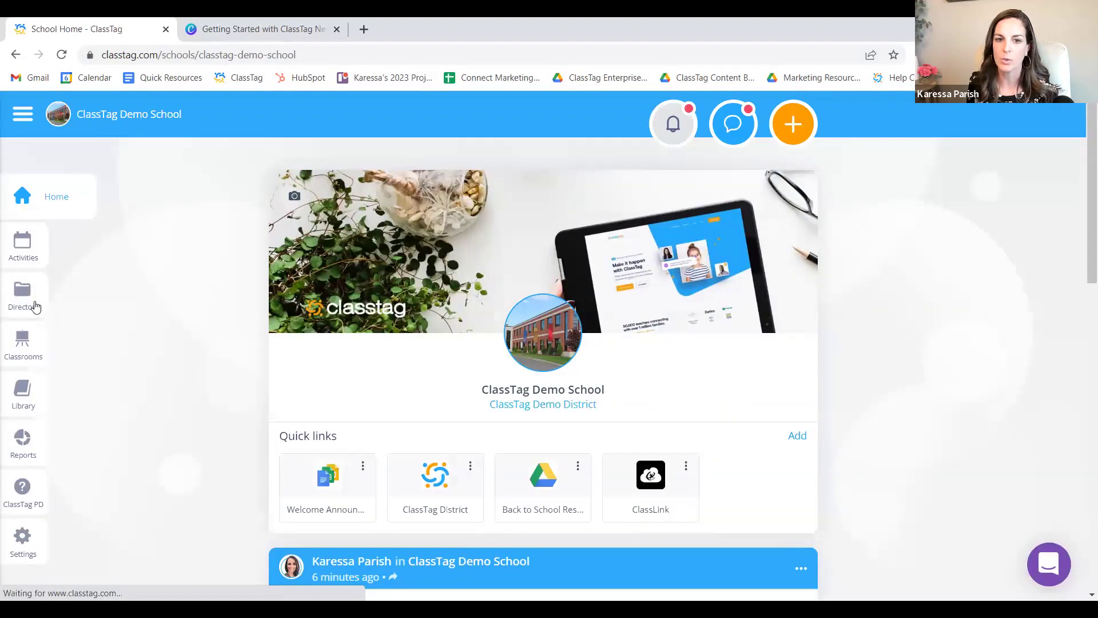
Open the school directory's family list and select several individual families as recipients.
{"action": "left_click", "coordinate": [25, 309]}
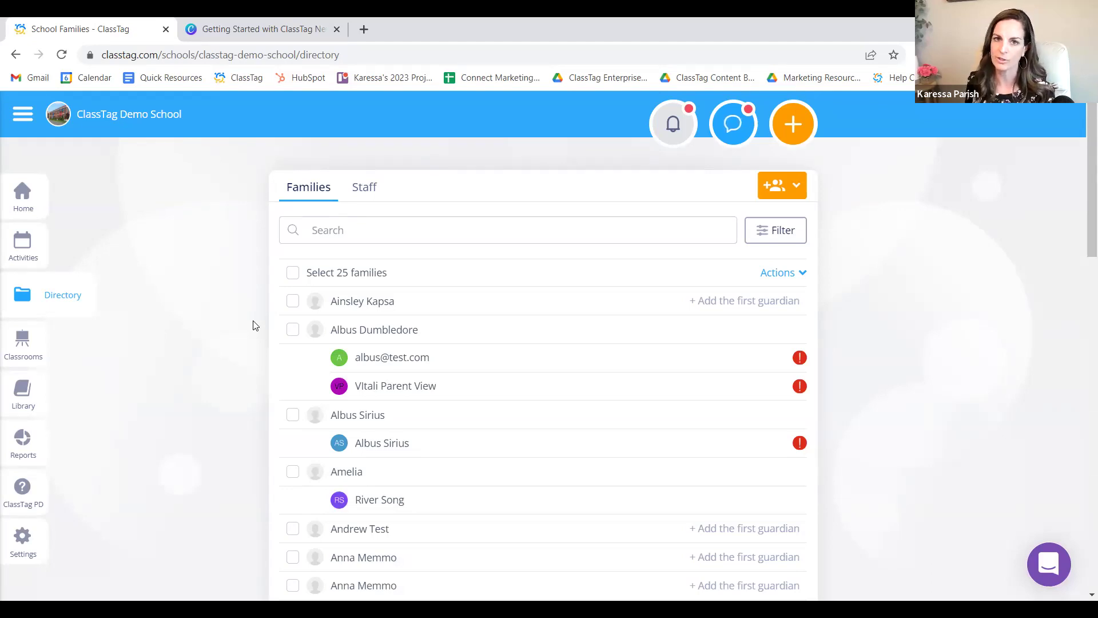
{"action": "scroll", "coordinate": [254, 323], "scroll_direction": "down", "scroll_amount": 1}
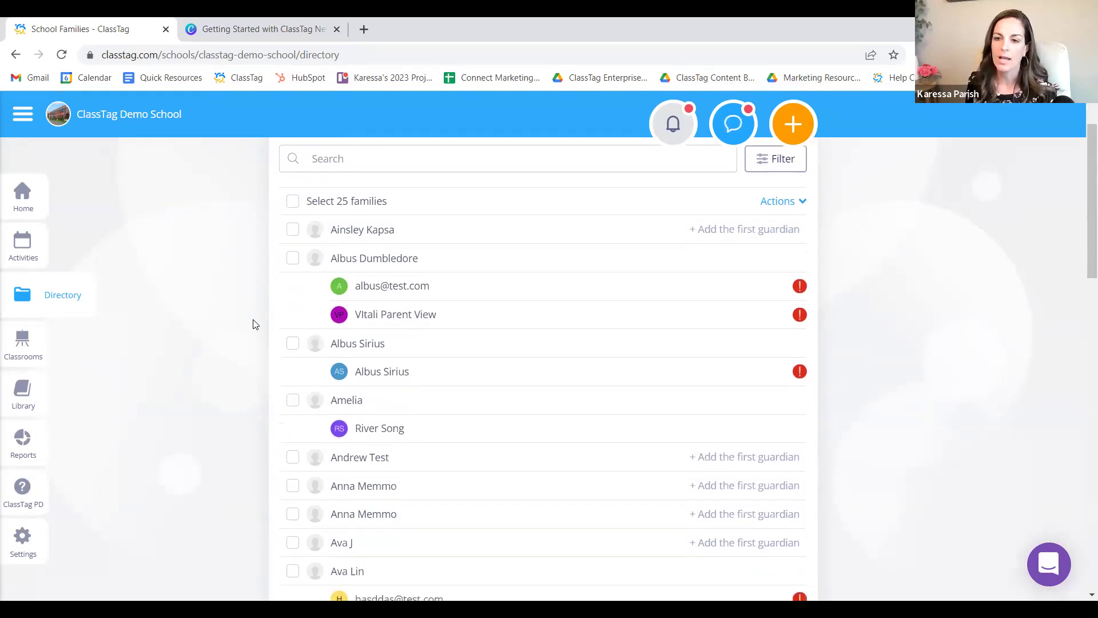
{"action": "left_click", "coordinate": [294, 231]}
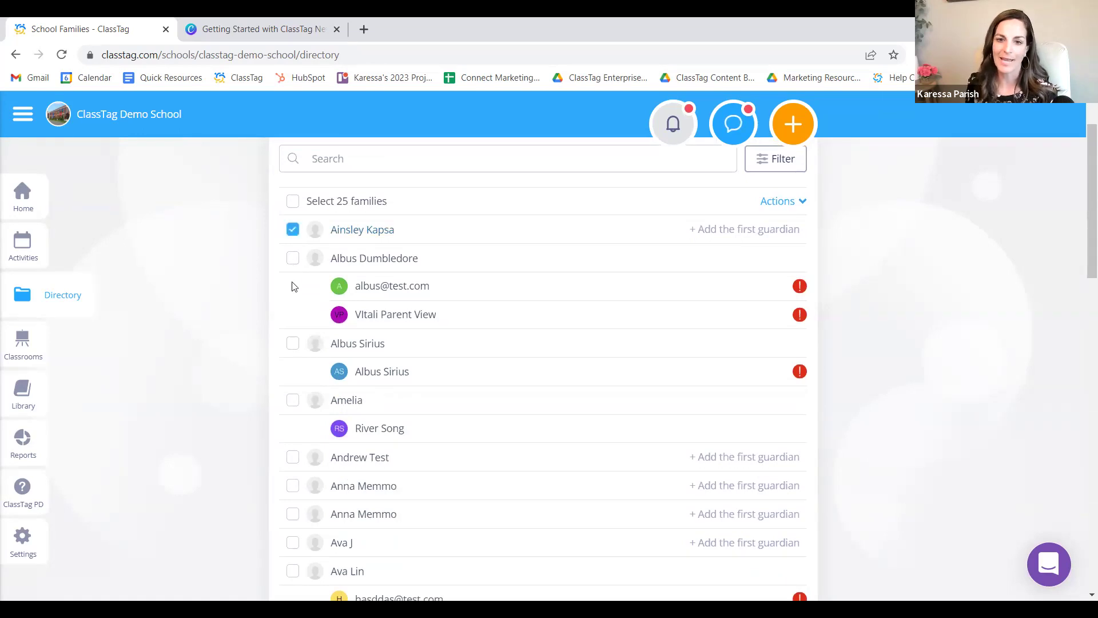
{"action": "left_click", "coordinate": [293, 401]}
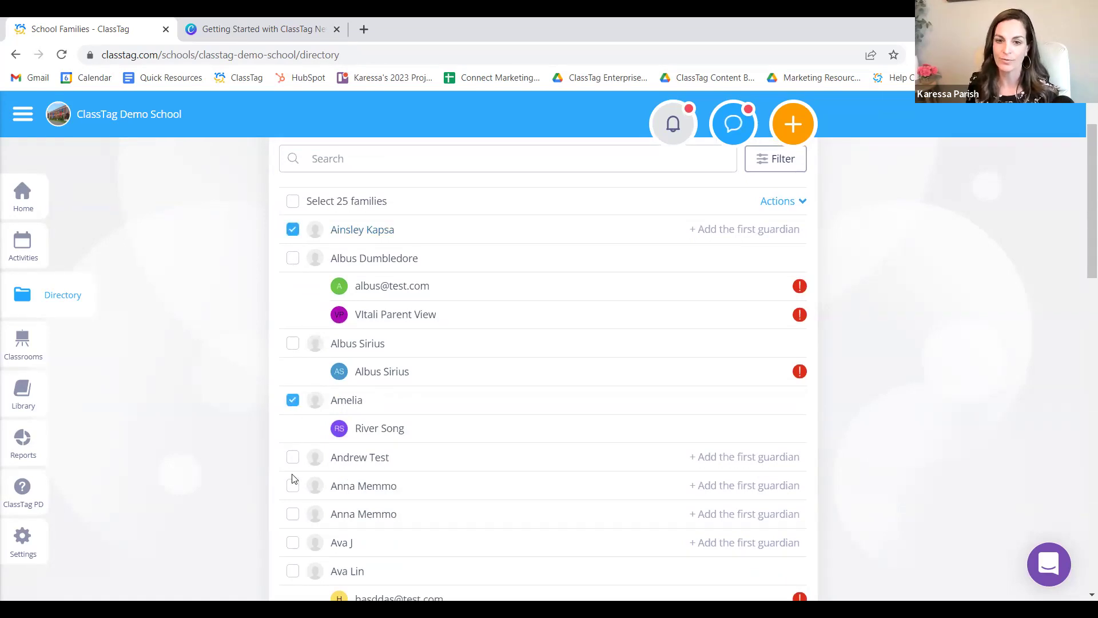
{"action": "left_click", "coordinate": [292, 514]}
{"action": "scroll", "coordinate": [294, 524], "scroll_direction": "down", "scroll_amount": 3}
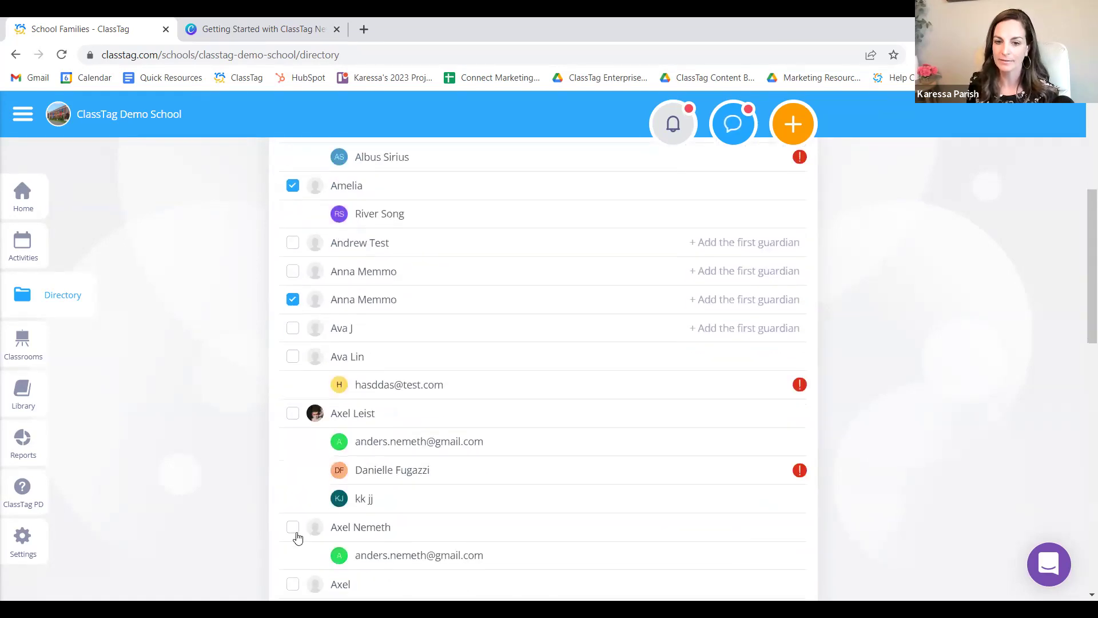
{"action": "scroll", "coordinate": [355, 431], "scroll_direction": "up", "scroll_amount": 4}
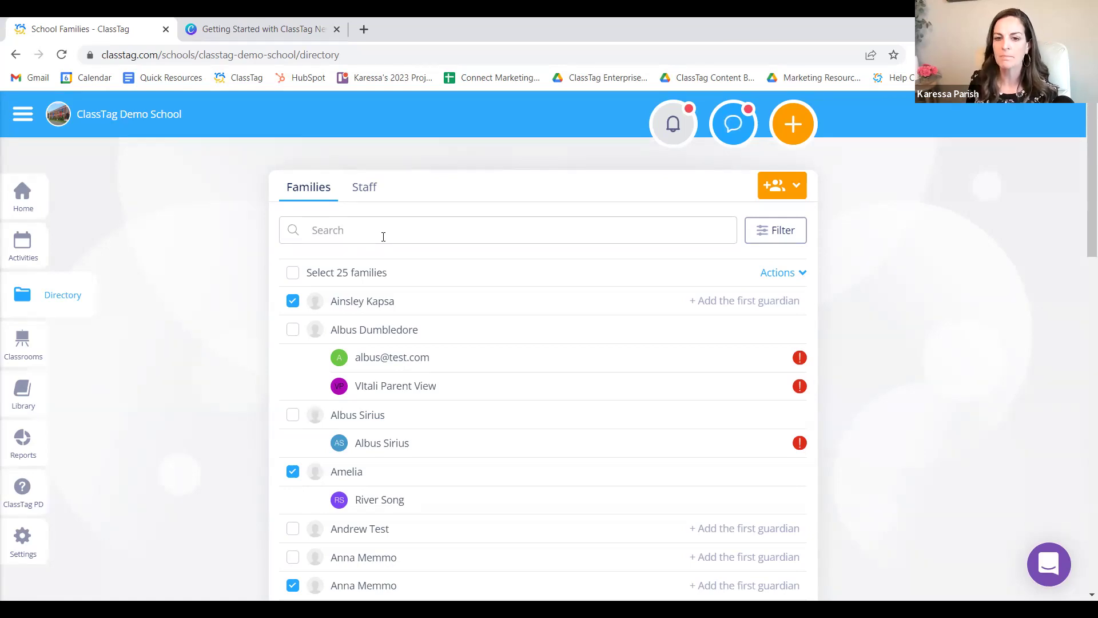
{"action": "scroll", "coordinate": [321, 406], "scroll_direction": "down", "scroll_amount": 3}
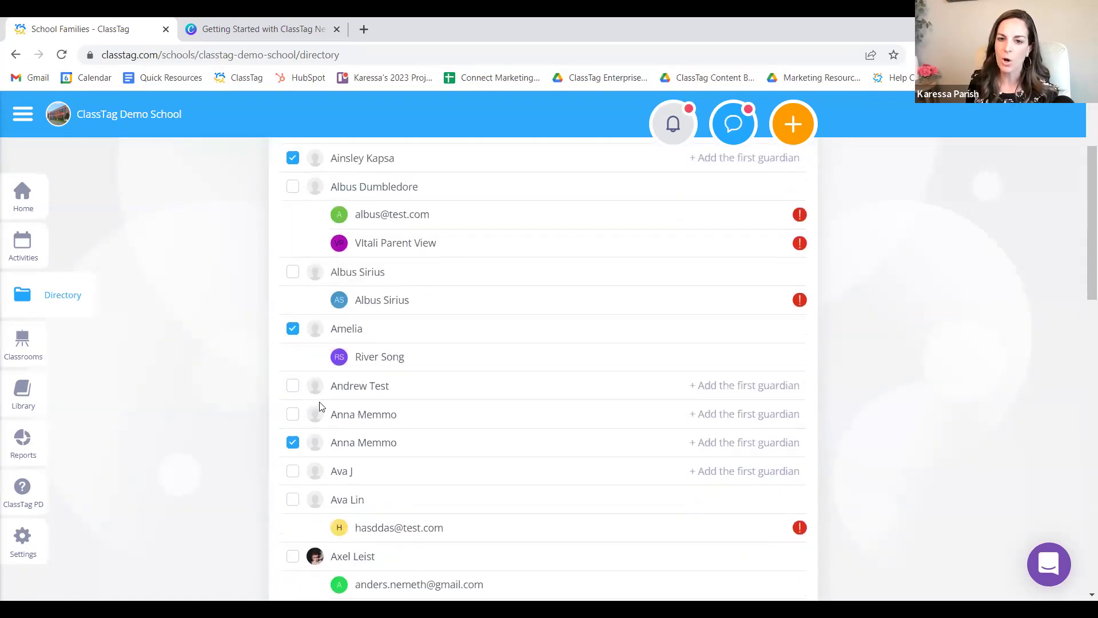
{"action": "scroll", "coordinate": [289, 171], "scroll_direction": "up", "scroll_amount": 1}
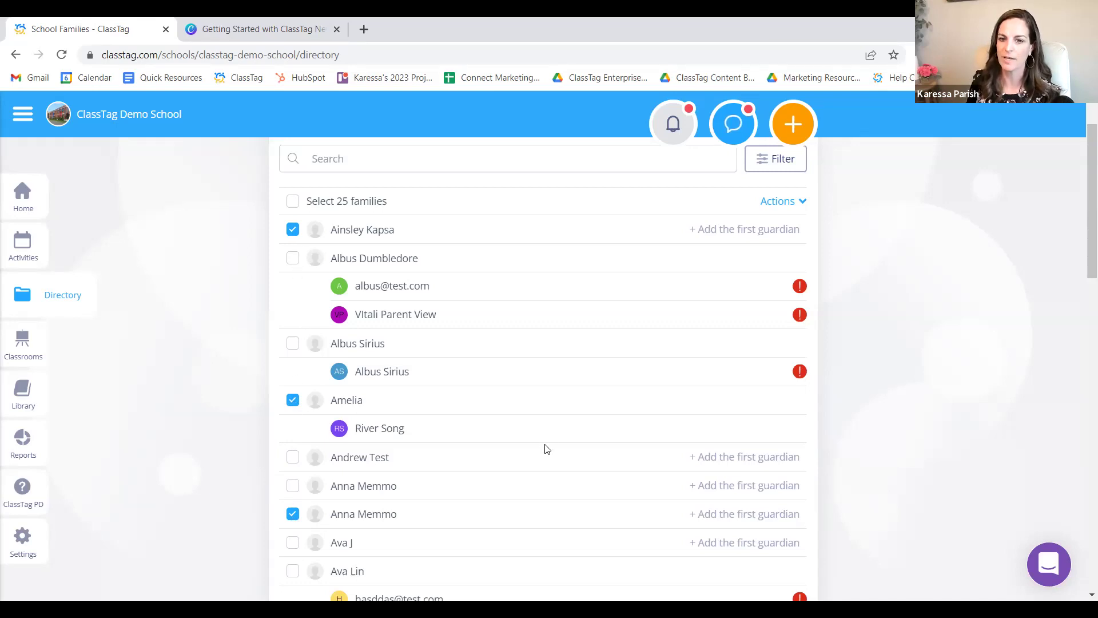
{"action": "scroll", "coordinate": [473, 395], "scroll_direction": "up", "scroll_amount": 2}
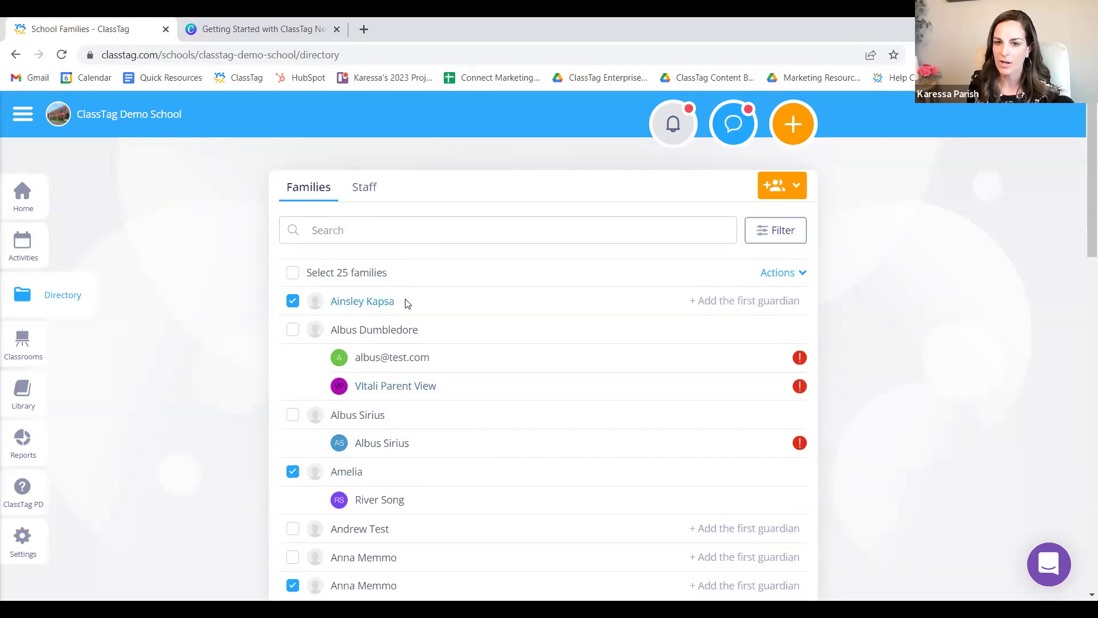
Create an announcement for the selected families, switch it to the Newsletter Builder, and advance the default layout to the sending page.
{"action": "left_click", "coordinate": [803, 274]}
{"action": "left_click", "coordinate": [729, 307]}
{"action": "left_click", "coordinate": [738, 224]}
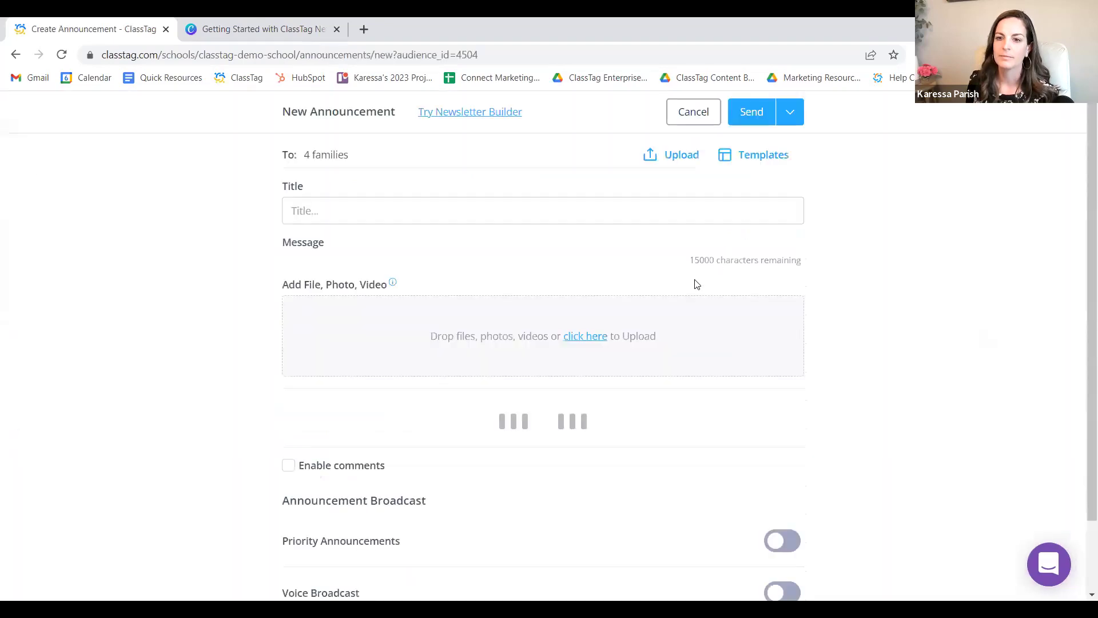
{"action": "left_click", "coordinate": [457, 114]}
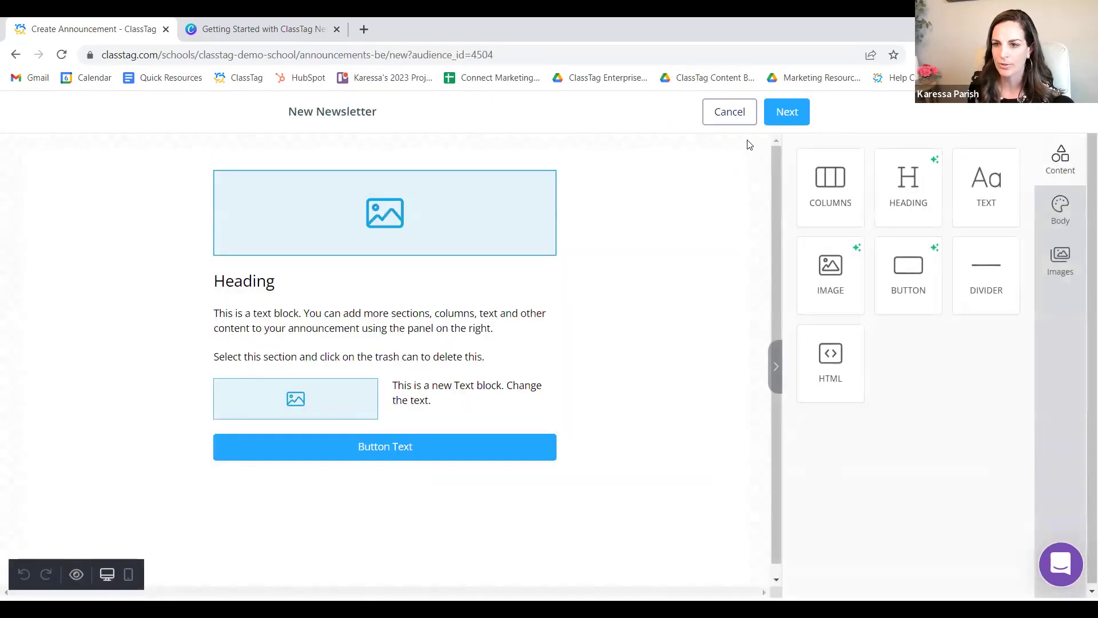
{"action": "left_click", "coordinate": [790, 113]}
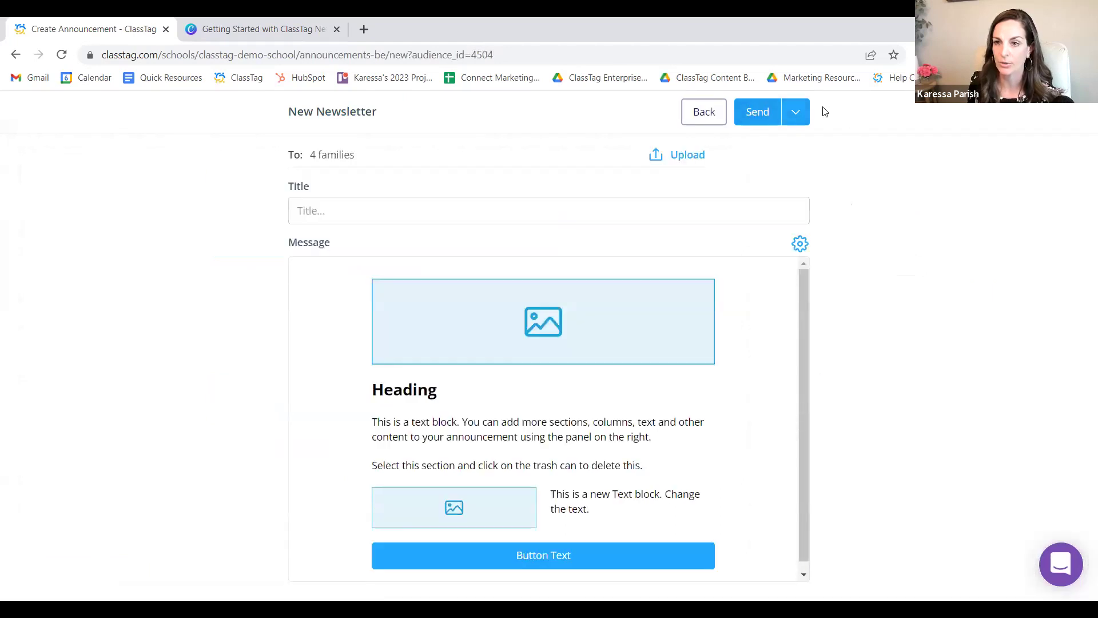
Highlight the newsletter's recipient line, and view the contacts CSV upload option without attaching a file.
{"action": "left_click_drag", "start_coordinate": [383, 161], "coordinate": [310, 161]}
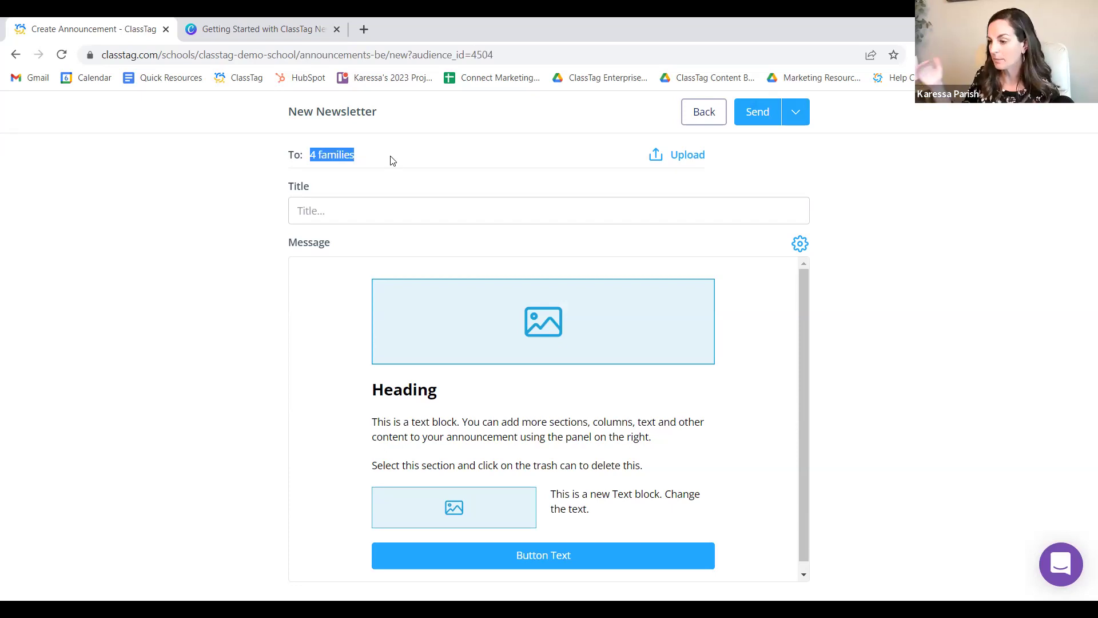
{"action": "left_click_drag", "start_coordinate": [389, 161], "coordinate": [309, 156]}
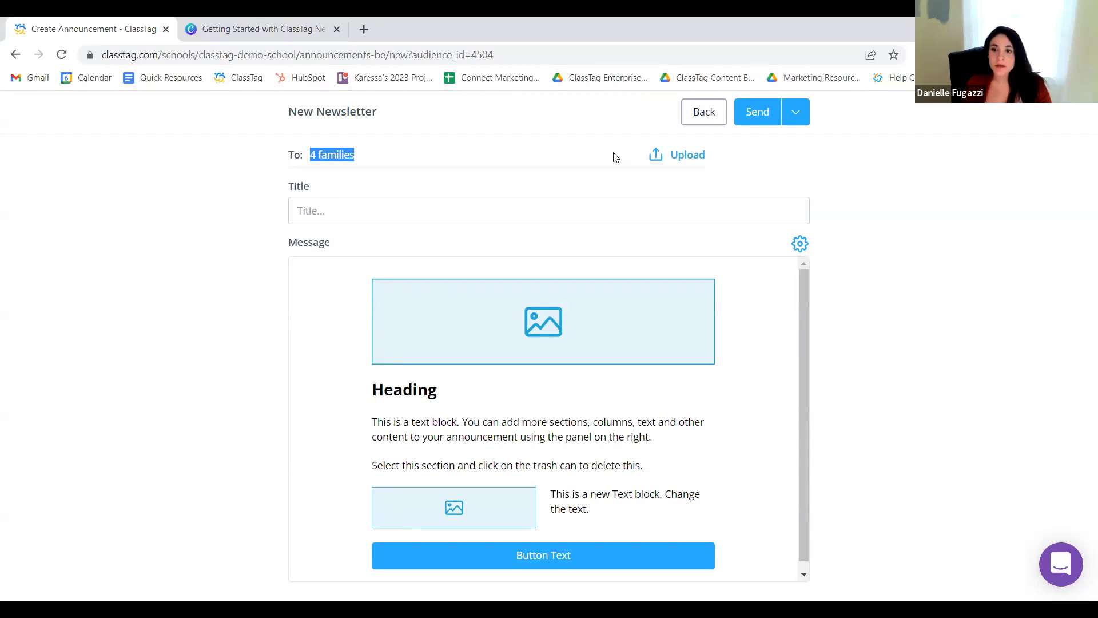
{"action": "left_click", "coordinate": [666, 159]}
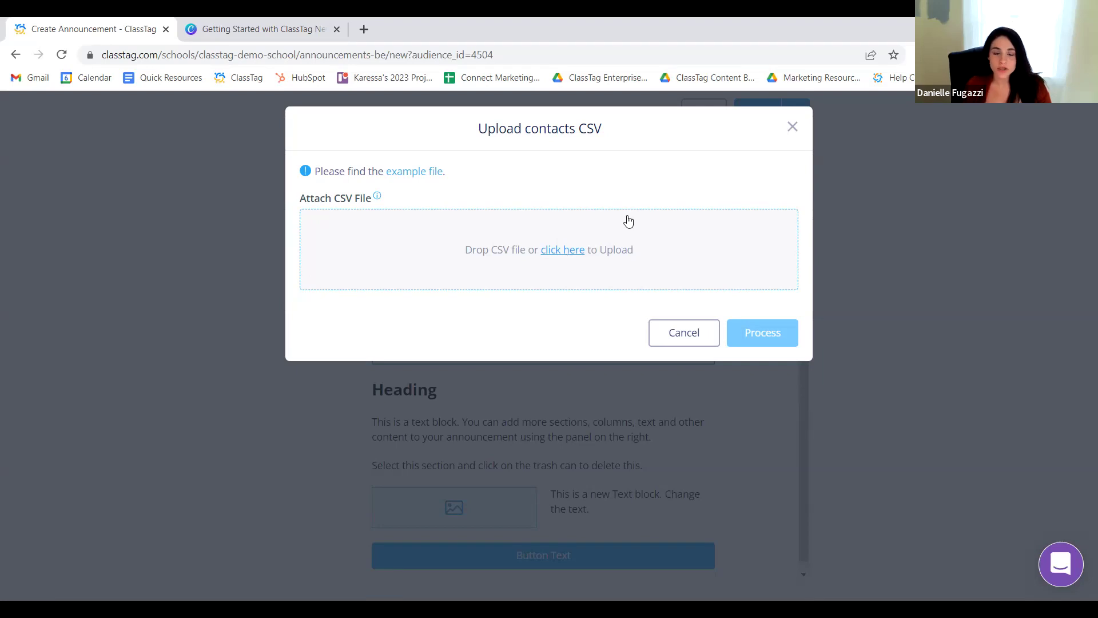
{"action": "left_click", "coordinate": [795, 130]}
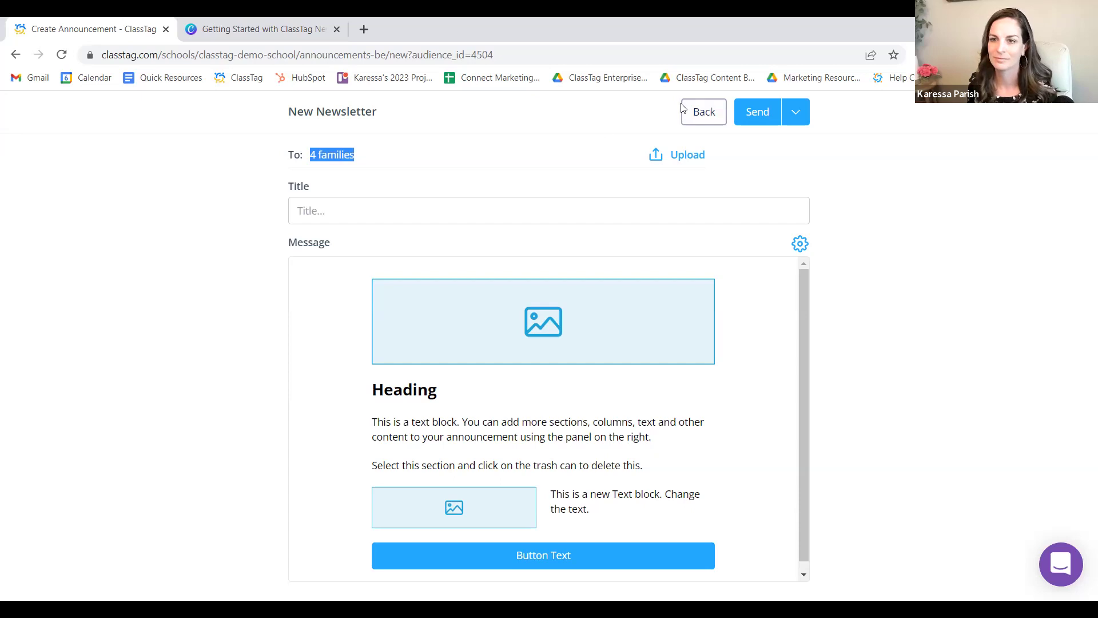
Discard the newsletter and the announcement for the selected families, returning to the school directory.
{"action": "left_click", "coordinate": [712, 114]}
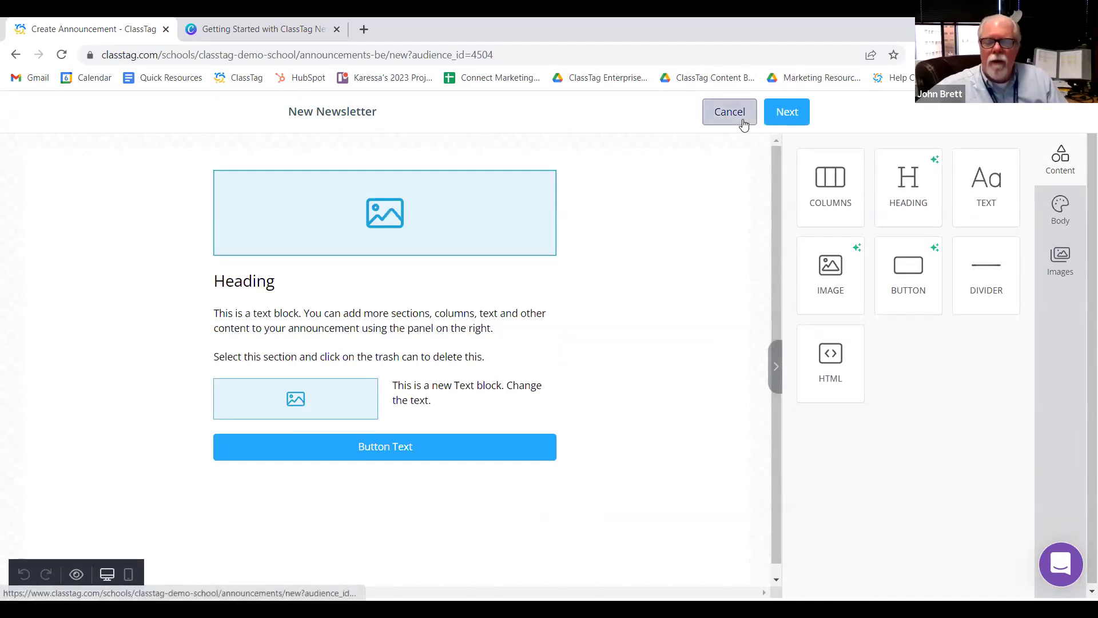
{"action": "left_click", "coordinate": [742, 116]}
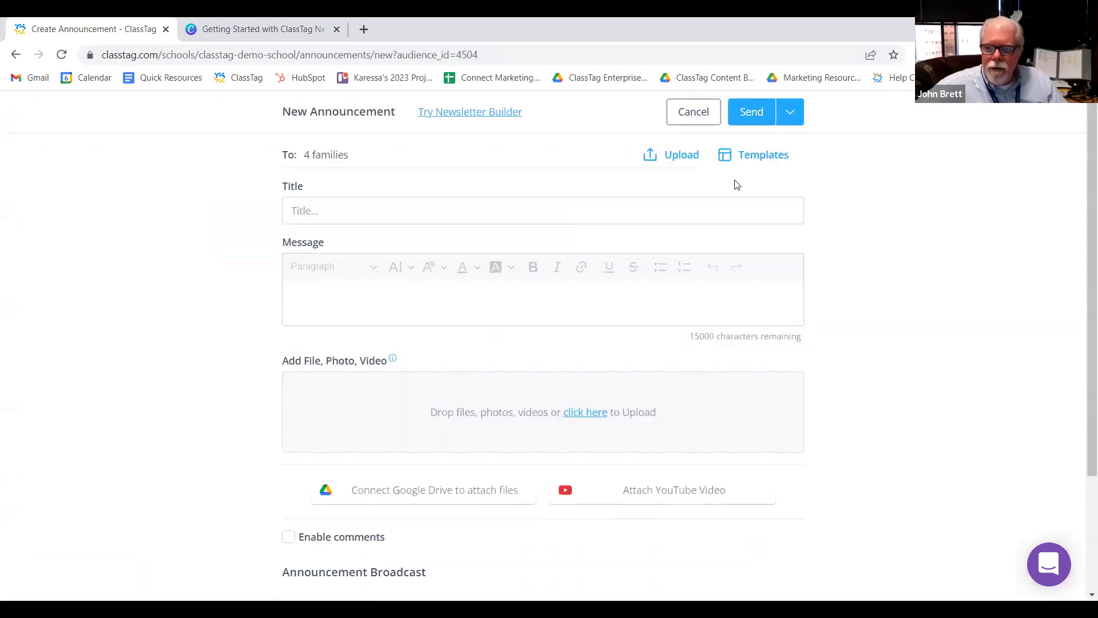
{"action": "left_click", "coordinate": [687, 121]}
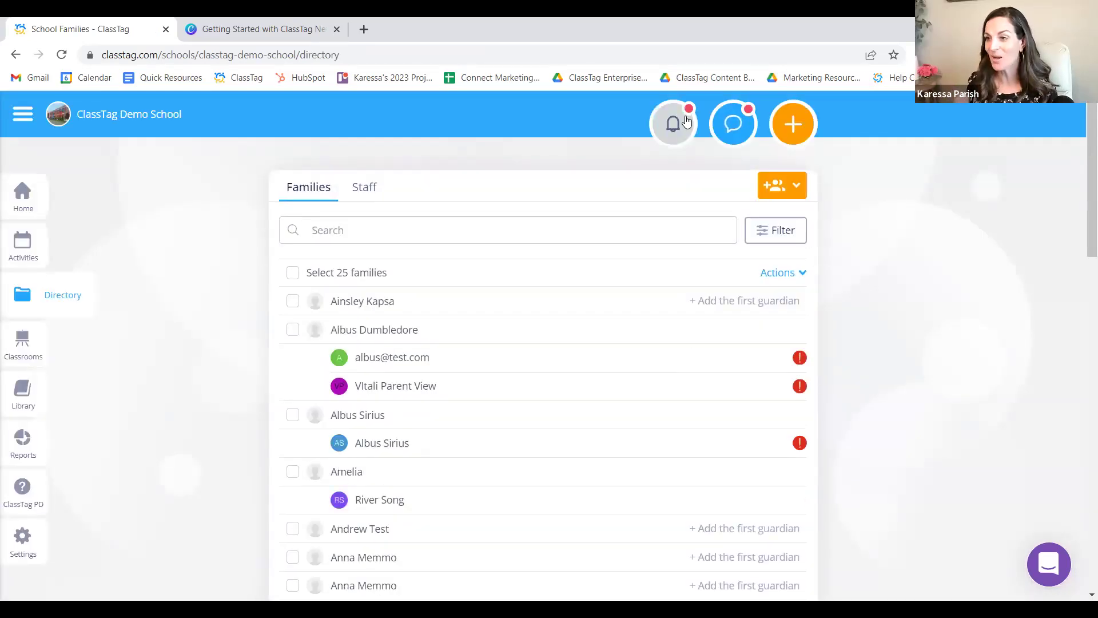
Open the full Weekly Newsletter: Jan 30 - Feb 4 from the school home feed and examine its embedded PTA video.
{"action": "left_click", "coordinate": [24, 196]}
{"action": "scroll", "coordinate": [532, 366], "scroll_direction": "down", "scroll_amount": 5}
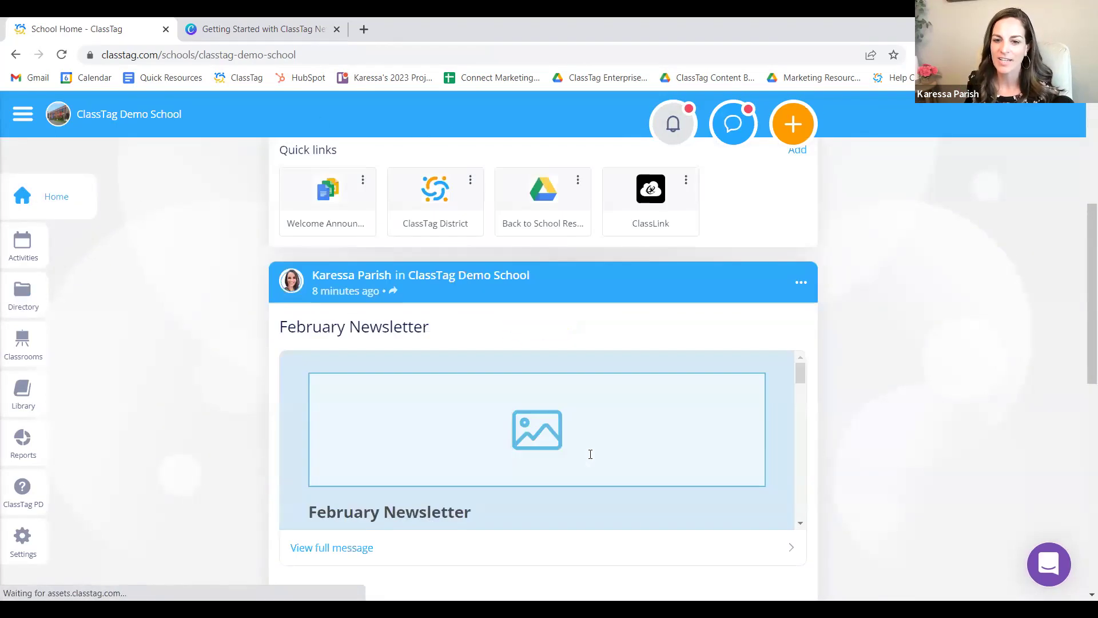
{"action": "scroll", "coordinate": [590, 454], "scroll_direction": "down", "scroll_amount": 9}
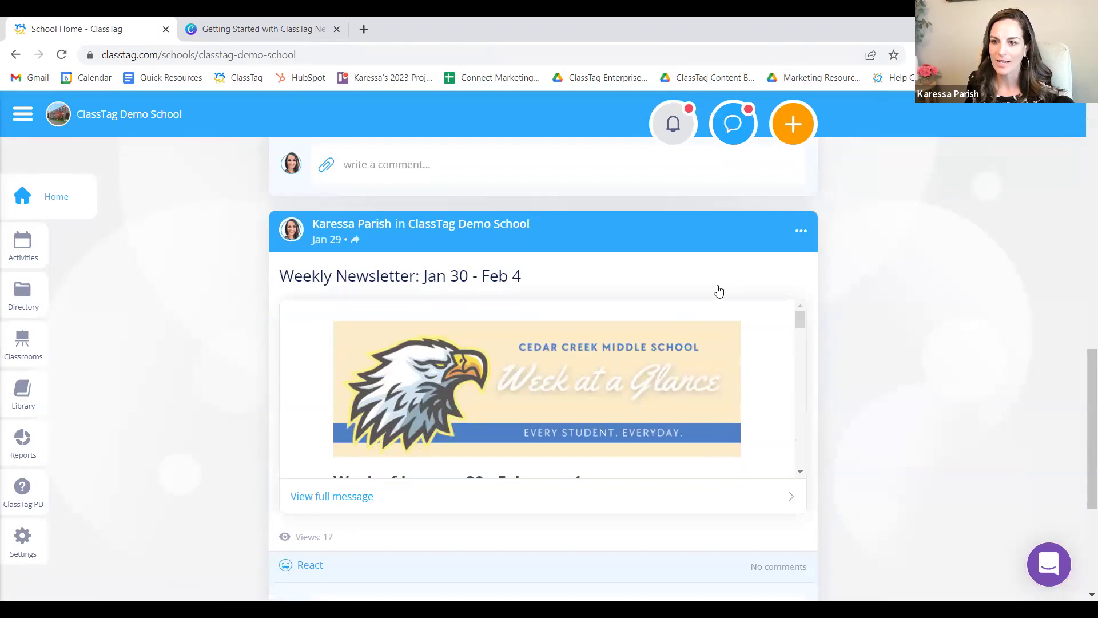
{"action": "left_click", "coordinate": [368, 497]}
{"action": "scroll", "coordinate": [313, 350], "scroll_direction": "down", "scroll_amount": 3}
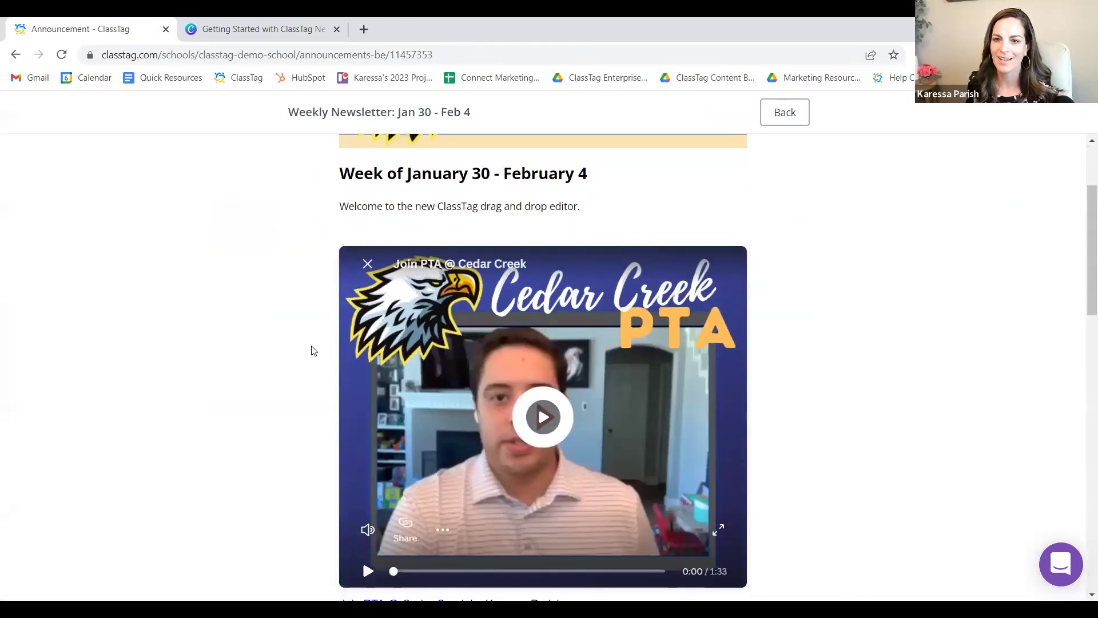
{"action": "scroll", "coordinate": [313, 351], "scroll_direction": "up", "scroll_amount": 1}
{"action": "scroll", "coordinate": [313, 351], "scroll_direction": "down", "scroll_amount": 2}
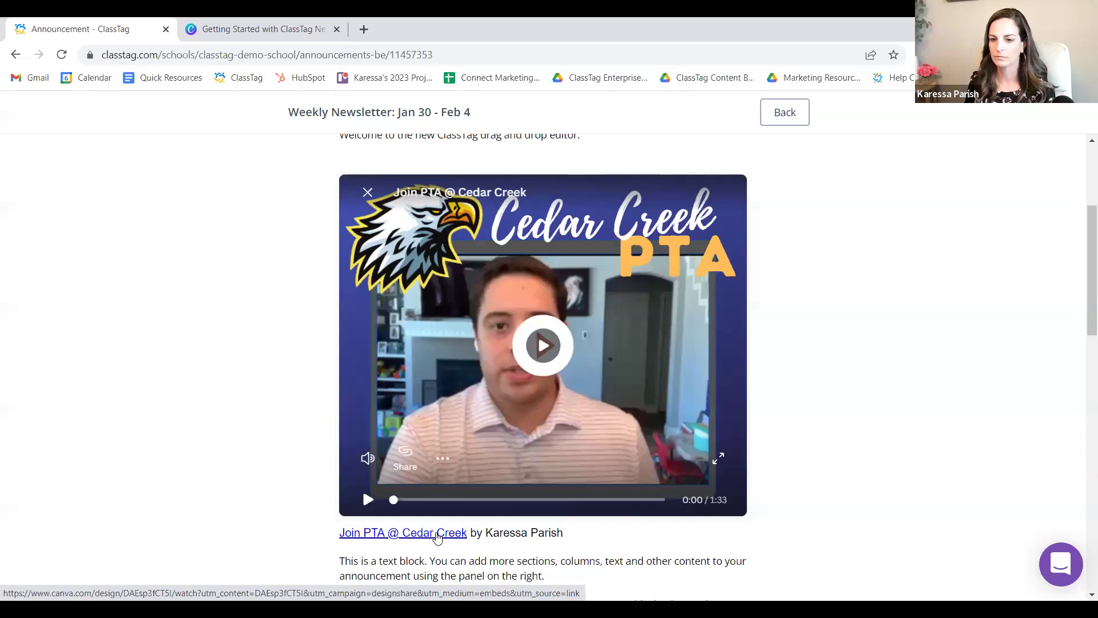
{"action": "scroll", "coordinate": [585, 455], "scroll_direction": "up", "scroll_amount": 1}
{"action": "scroll", "coordinate": [585, 454], "scroll_direction": "up", "scroll_amount": 2}
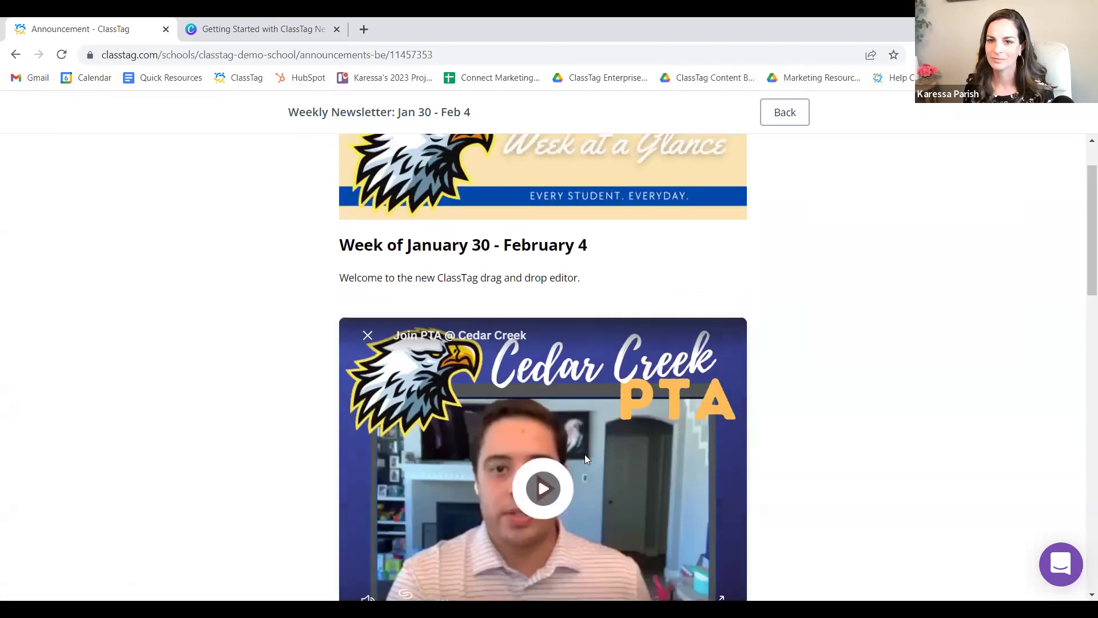
Examine the text and image blocks below the embedded PTA video in the weekly newsletter.
{"action": "scroll", "coordinate": [585, 458], "scroll_direction": "down", "scroll_amount": 8}
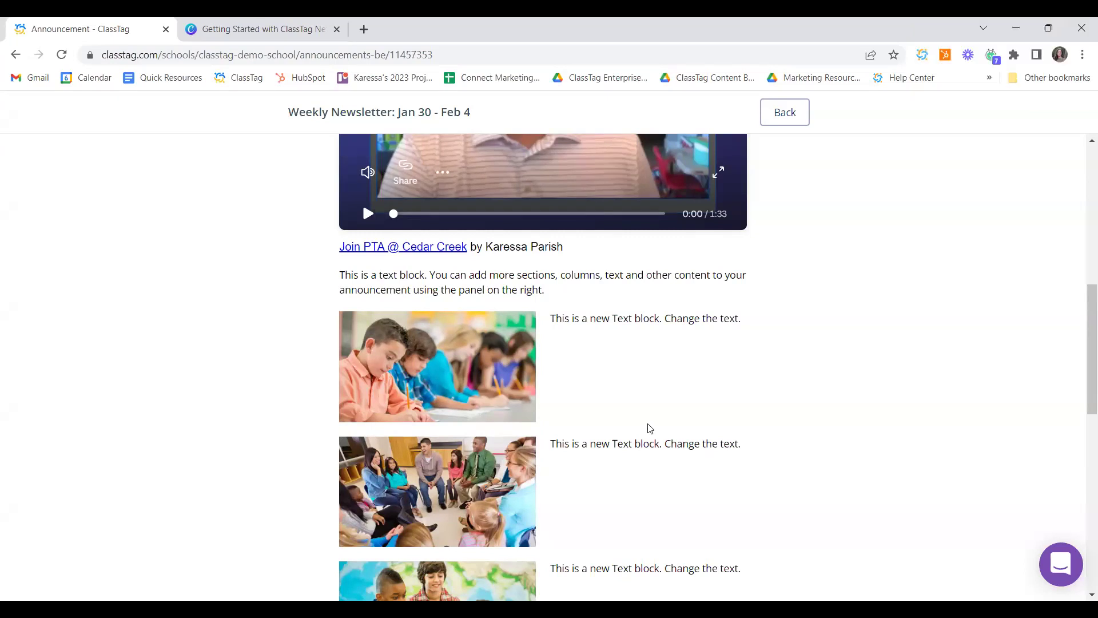
{"action": "scroll", "coordinate": [645, 426], "scroll_direction": "up", "scroll_amount": 3}
{"action": "scroll", "coordinate": [644, 425], "scroll_direction": "up", "scroll_amount": 5}
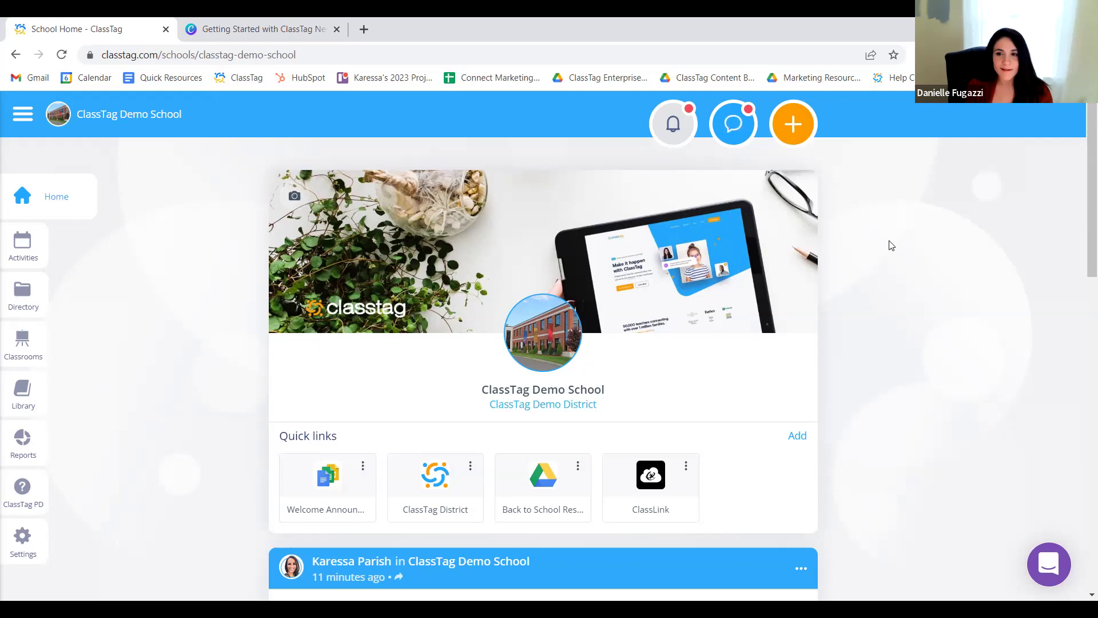
Draft a school quick link titled "February's Newsletter", and discard it without adding a web address.
{"action": "left_click", "coordinate": [797, 436]}
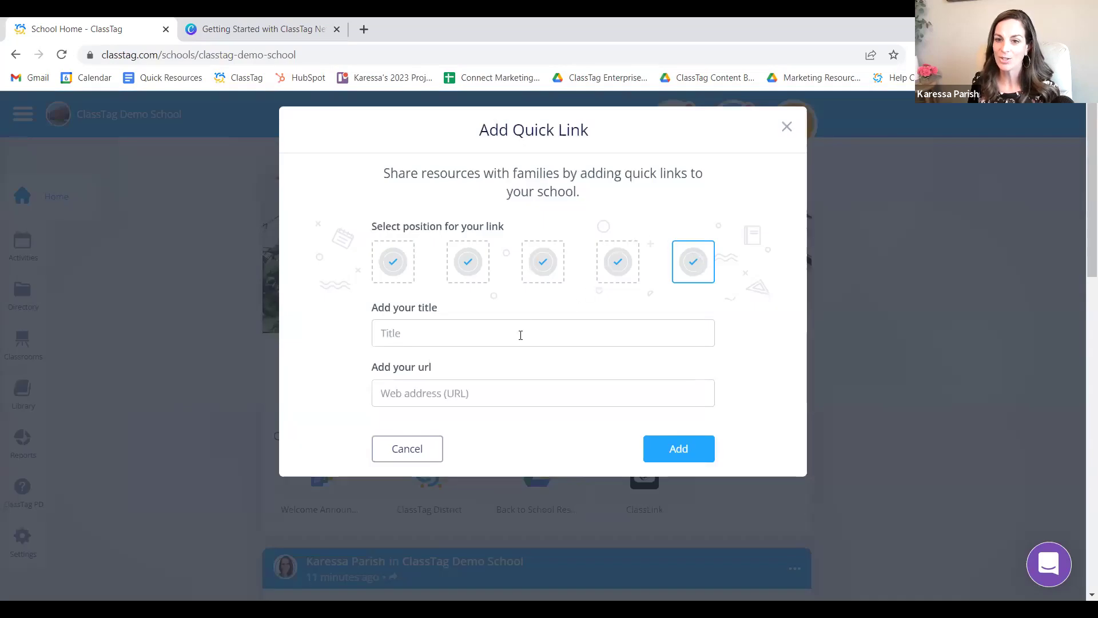
{"action": "left_click", "coordinate": [520, 335]}
{"action": "type", "text": "Febr"}
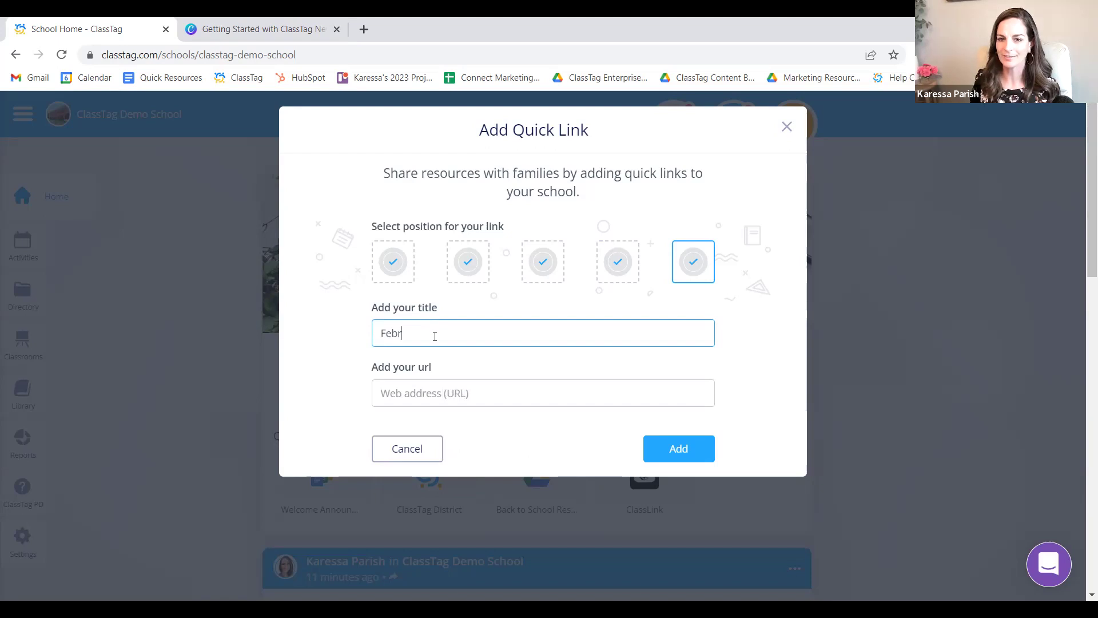
{"action": "type", "text": "uary's"}
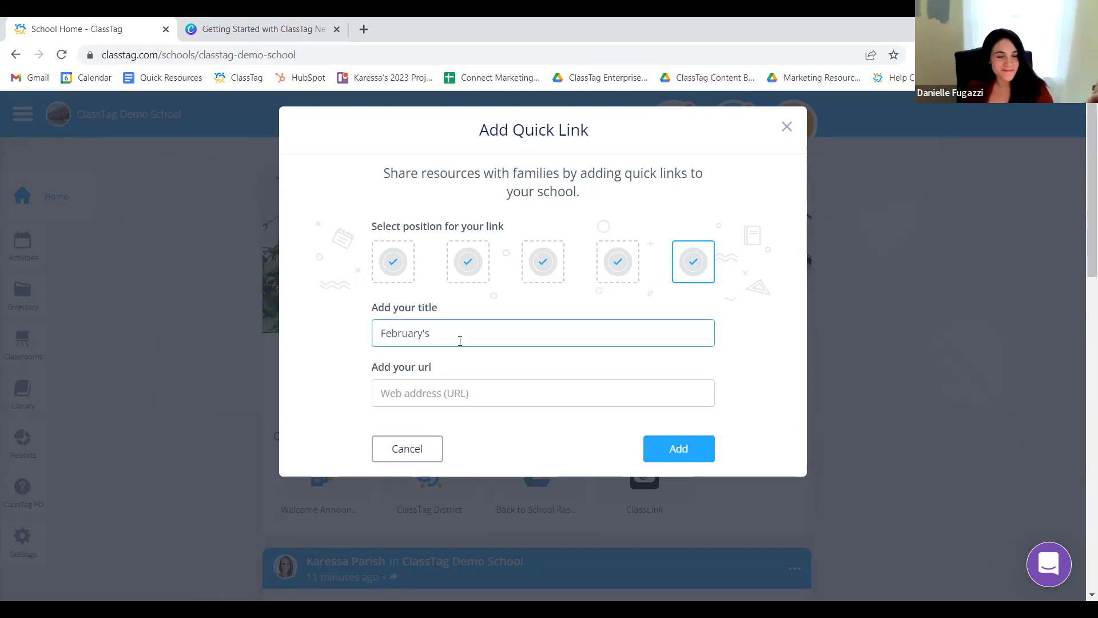
{"action": "type", "text": "Ne"}
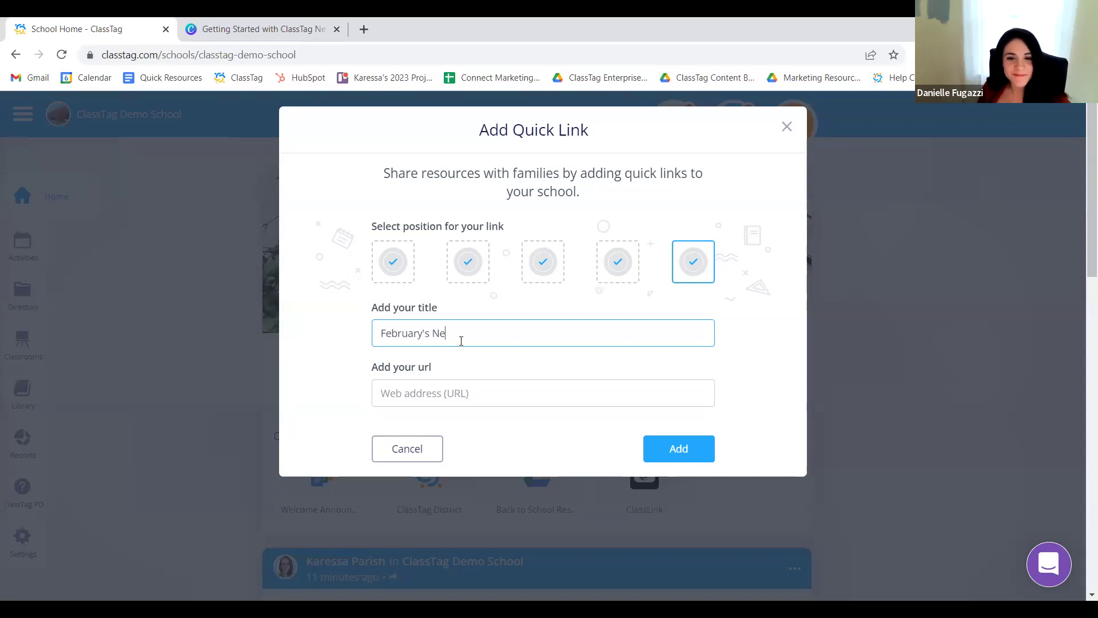
{"action": "type", "text": "wsletter"}
{"action": "left_click", "coordinate": [433, 452]}
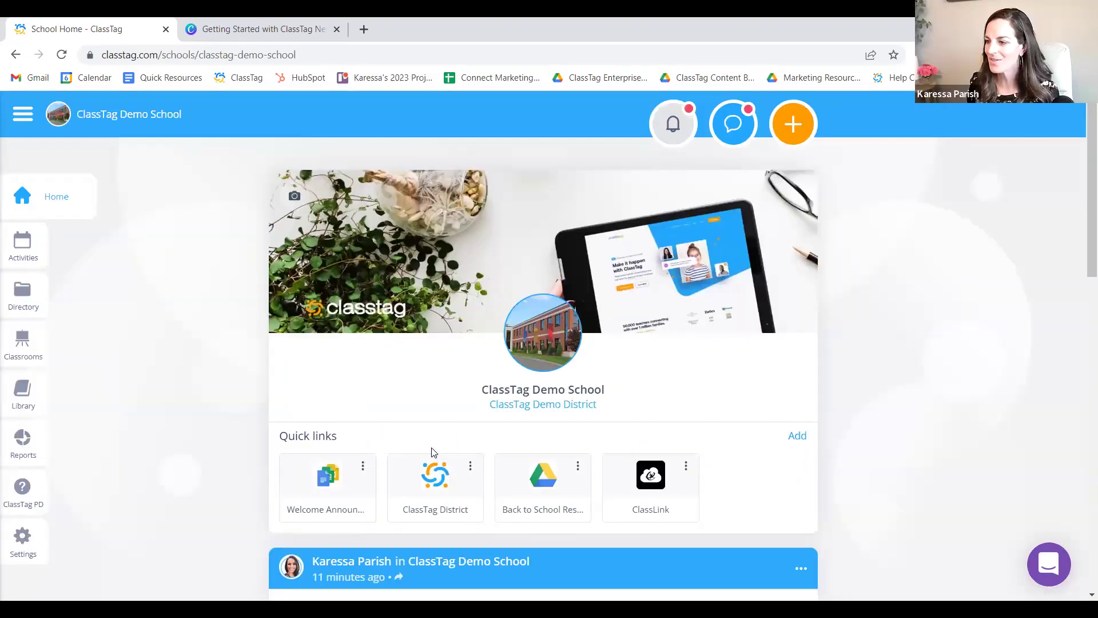